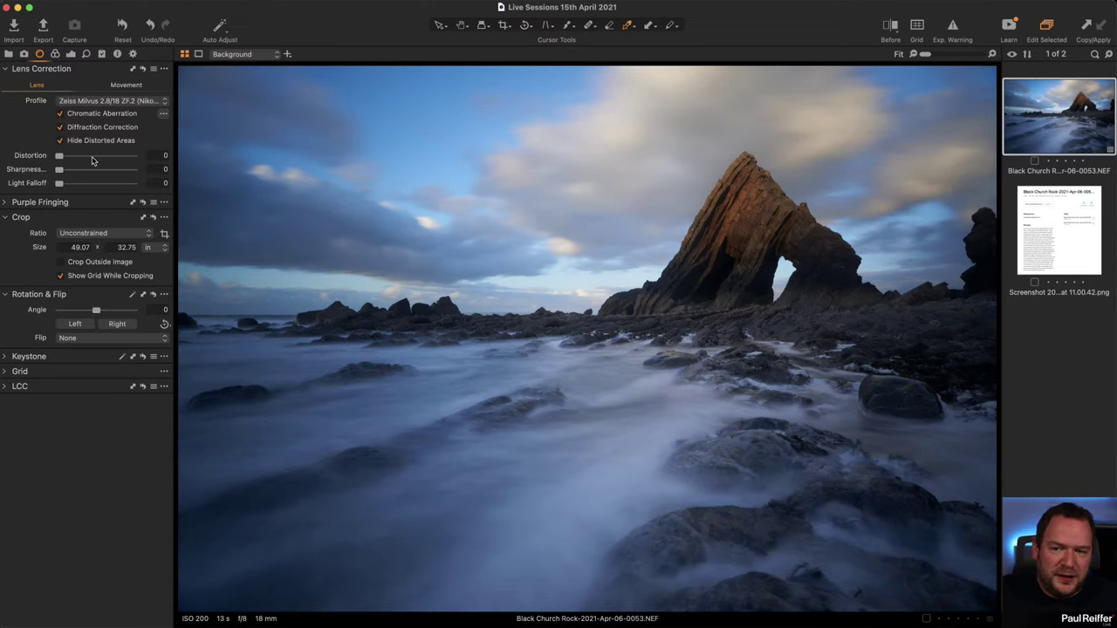
# - Try lens distortion correction at 120 and 100 against the crop frame, and reset it to 0
pyautogui.moveTo(59, 155); pyautogui.dragTo(146, 159)
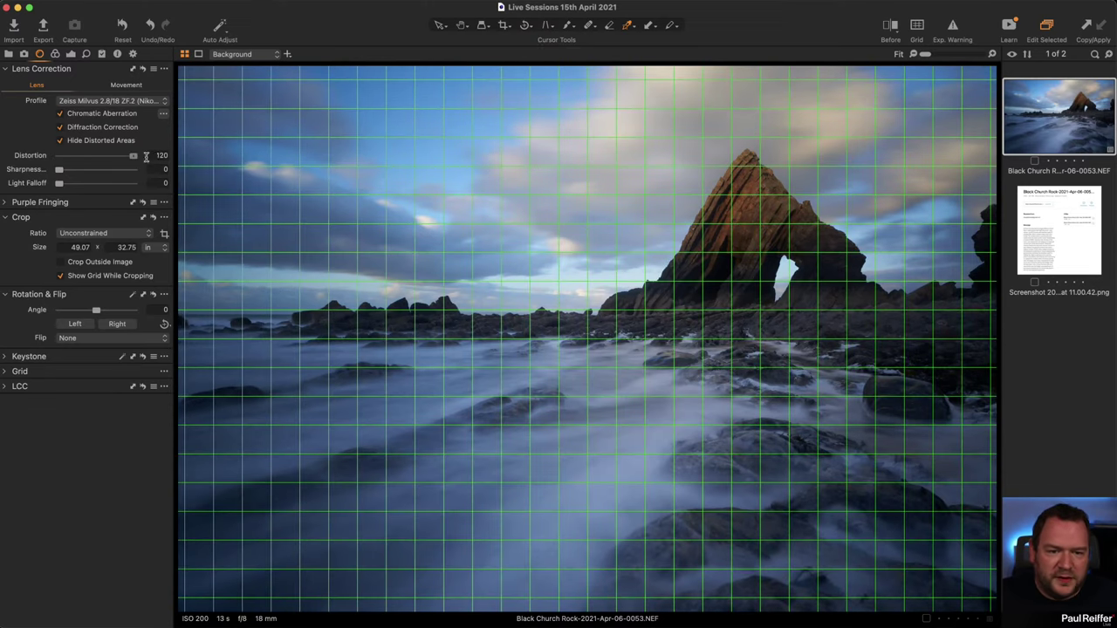
pyautogui.doubleClick(133, 155)
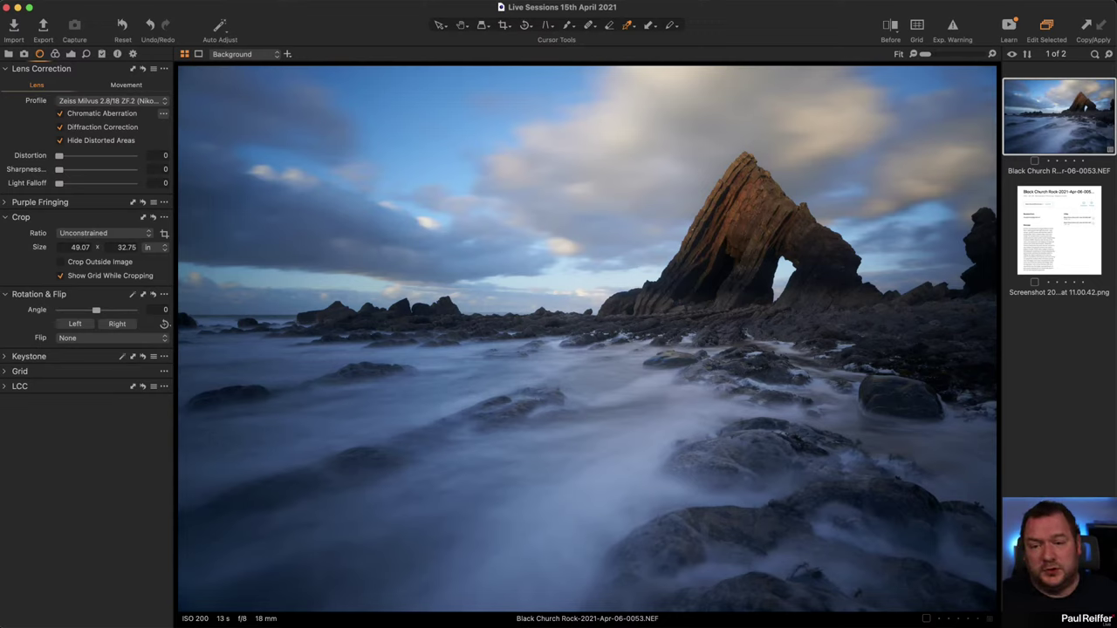
pyautogui.moveTo(61, 156); pyautogui.dragTo(141, 162)
pyautogui.press('c')
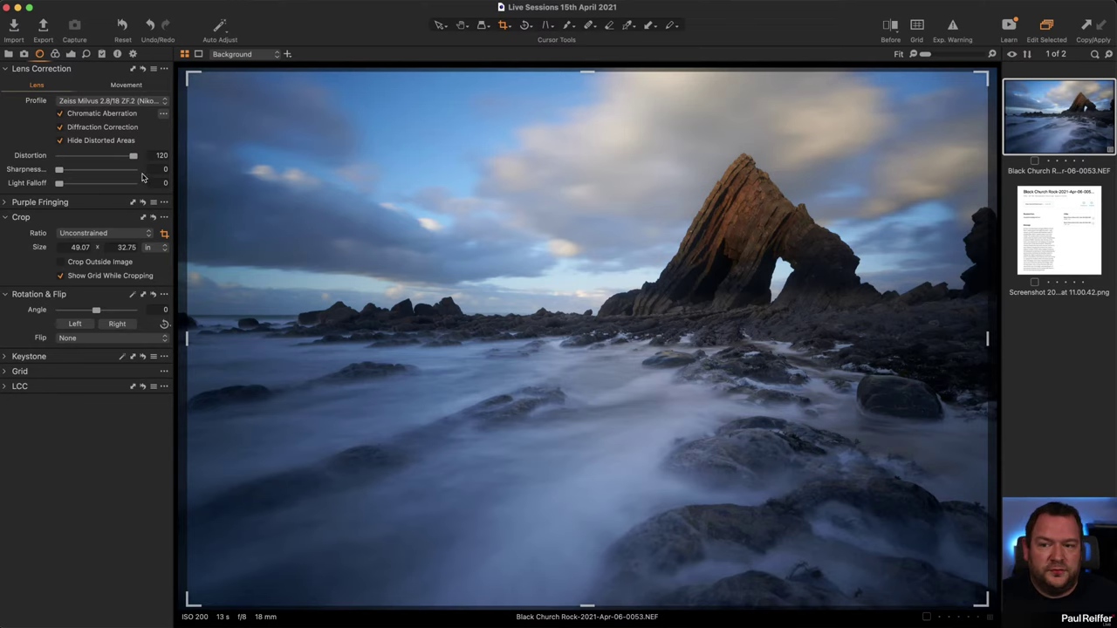
pyautogui.moveTo(135, 157); pyautogui.dragTo(121, 160)
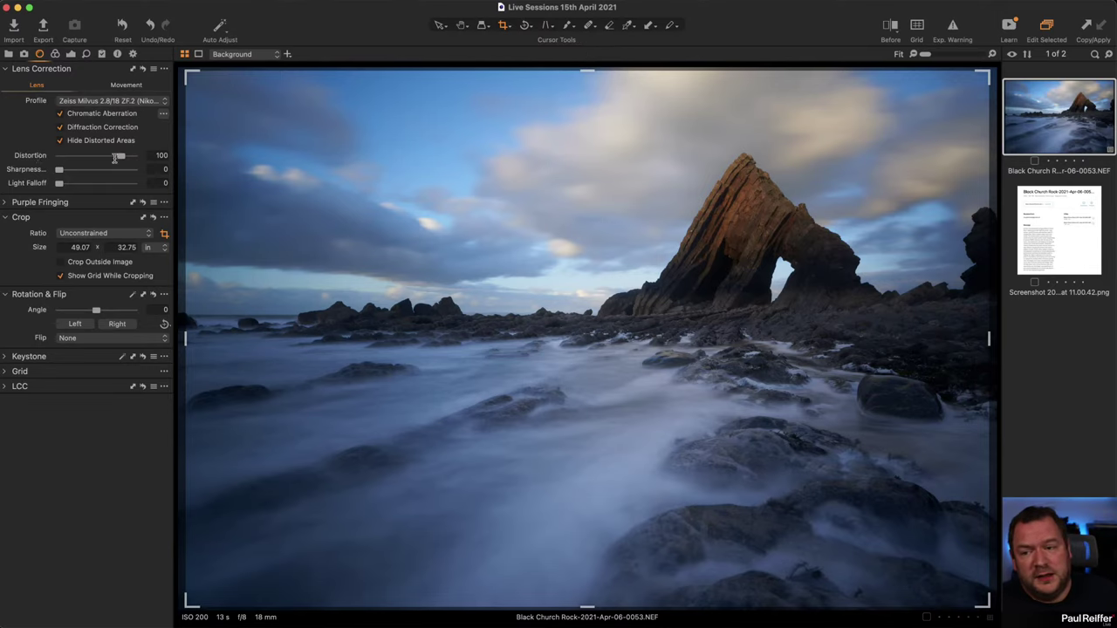
pyautogui.doubleClick(26, 154)
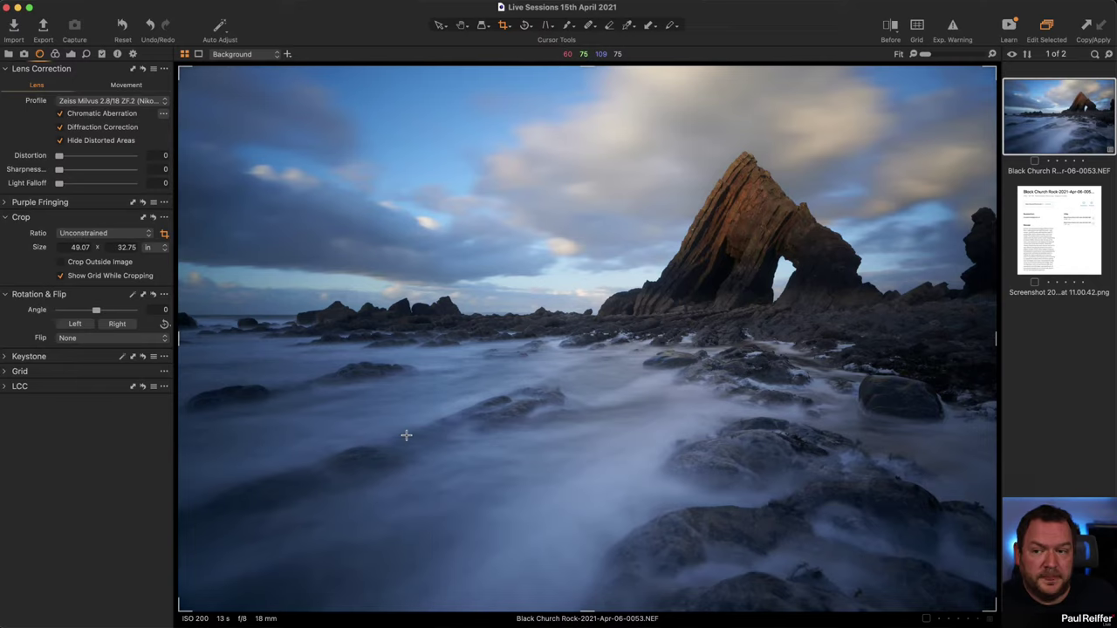
# - Expand the Purple Fringing settings, inspect the rock arch's edges up close and return to the full image
pyautogui.click(5, 202)
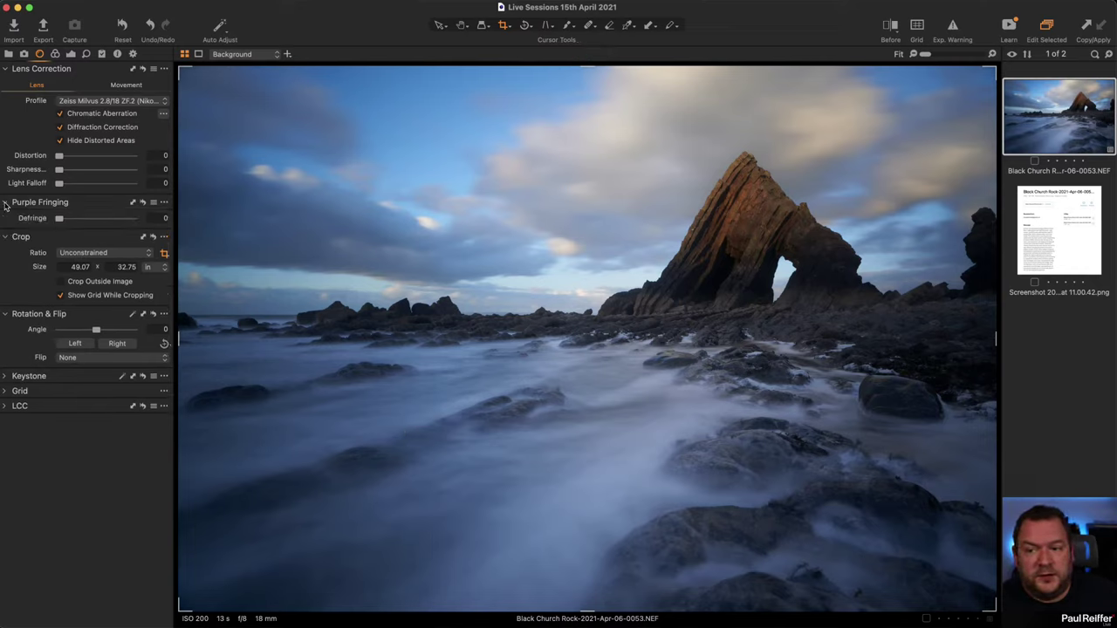
pyautogui.press('z')
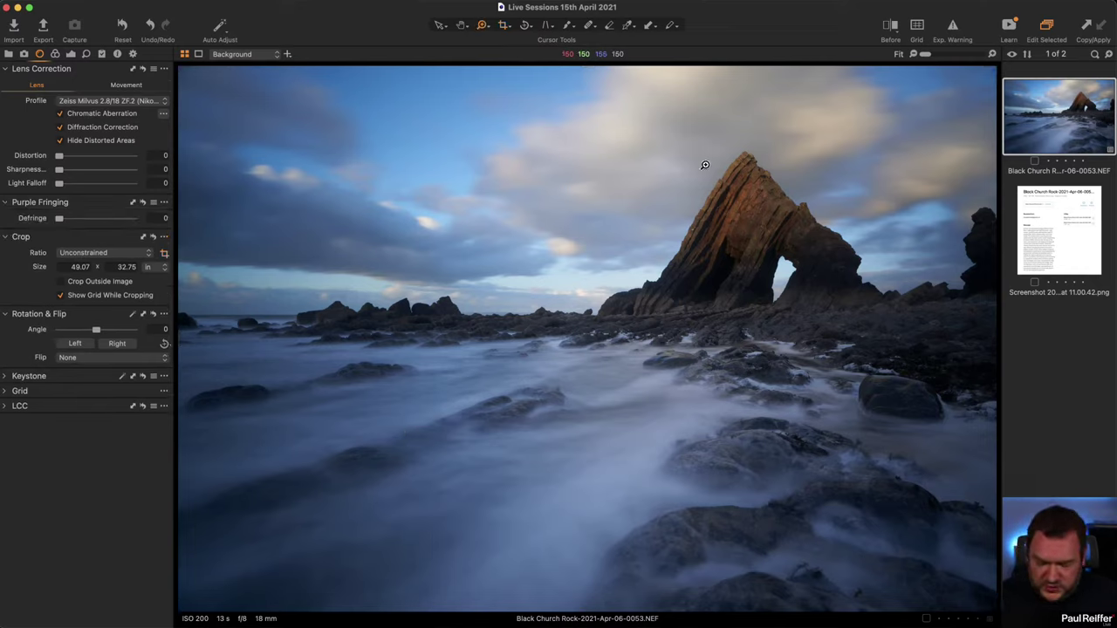
pyautogui.moveTo(705, 165); pyautogui.dragTo(928, 274)
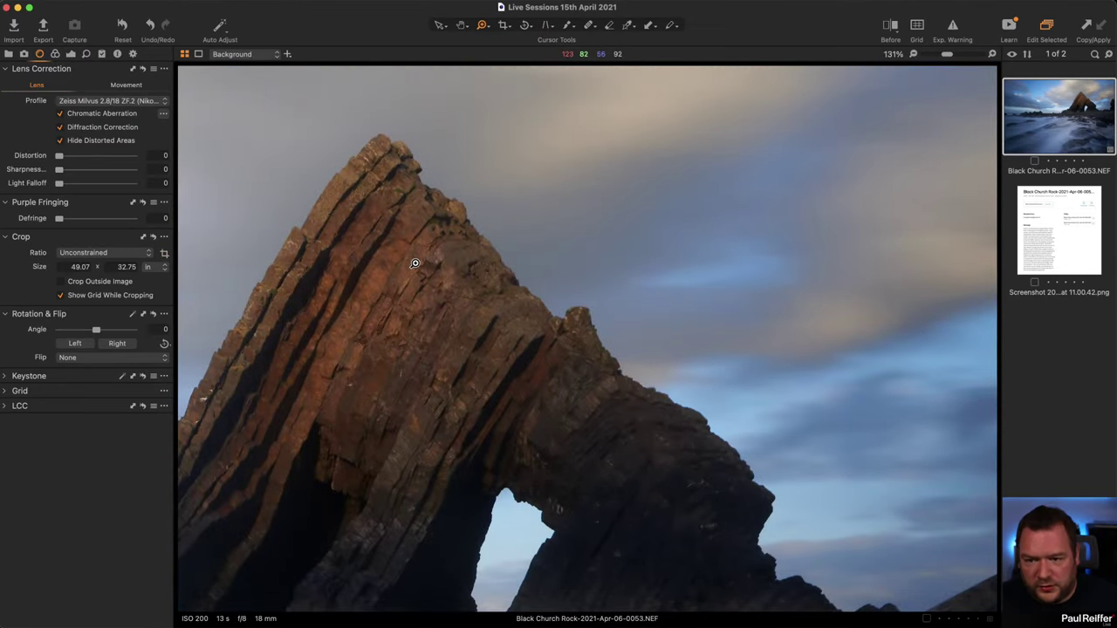
pyautogui.press('super+0')
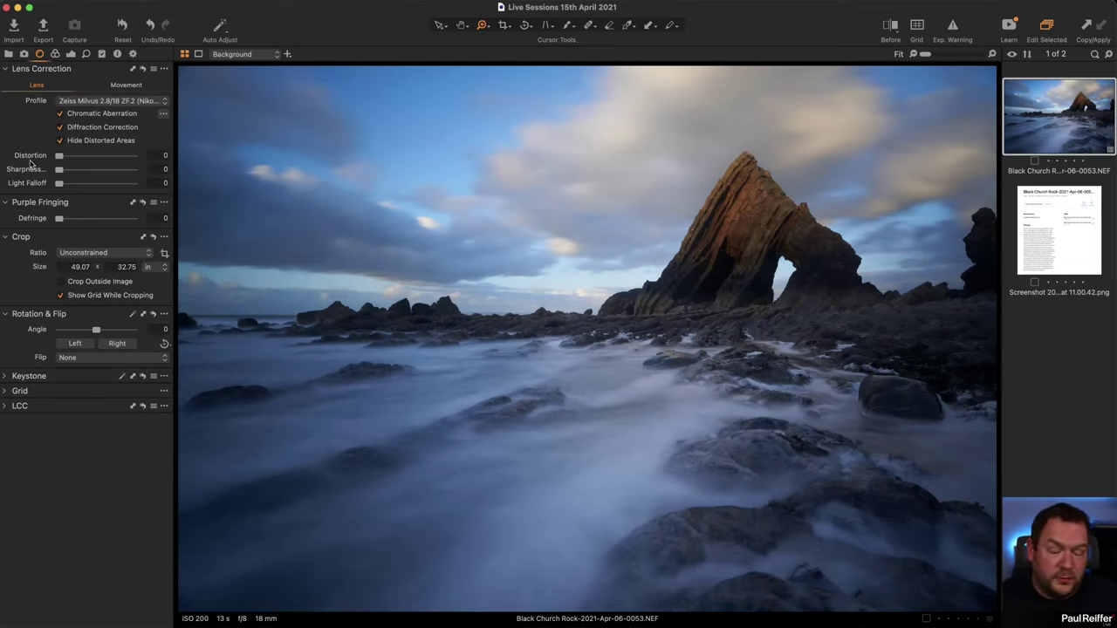
# - Try a warmer white balance of 9015 K on the Background layer, and reset the white balance
pyautogui.click(55, 54)
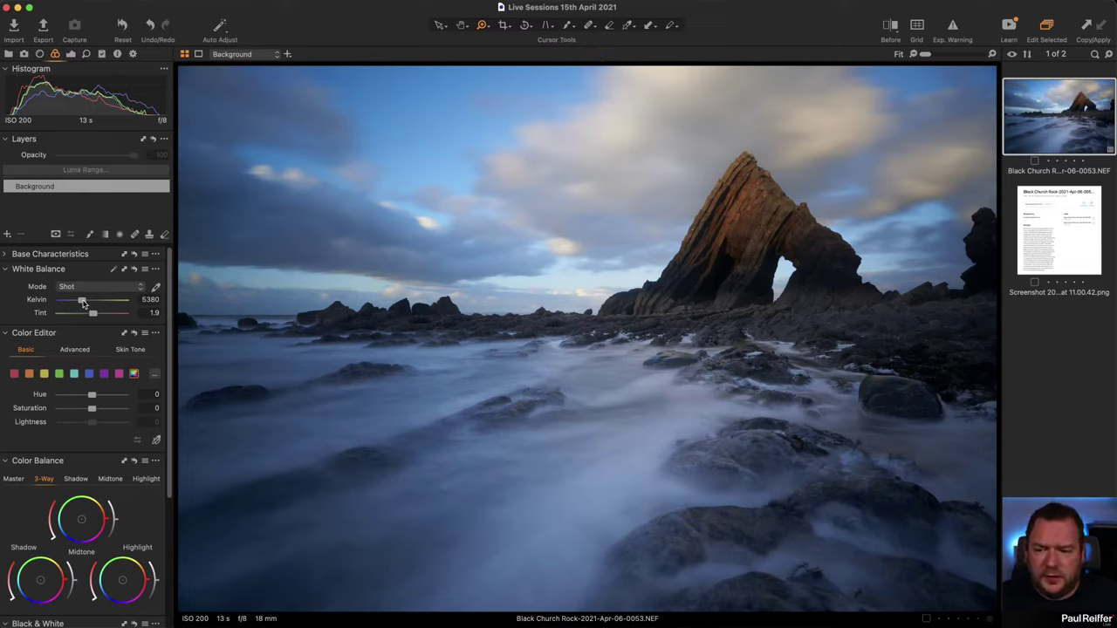
pyautogui.moveTo(83, 301); pyautogui.dragTo(100, 305)
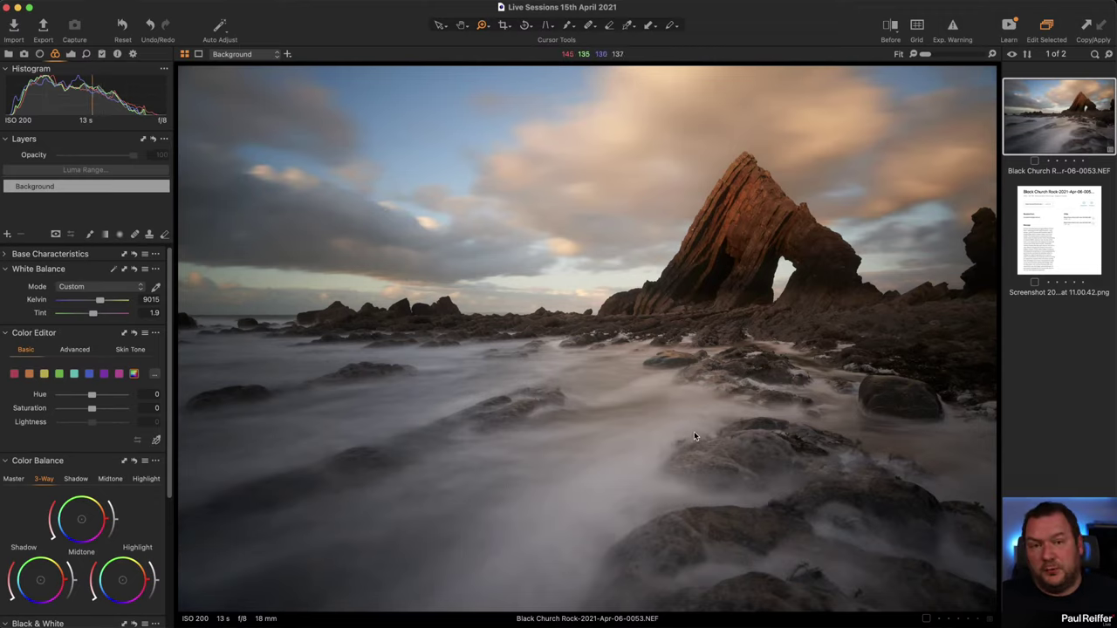
pyautogui.click(135, 270)
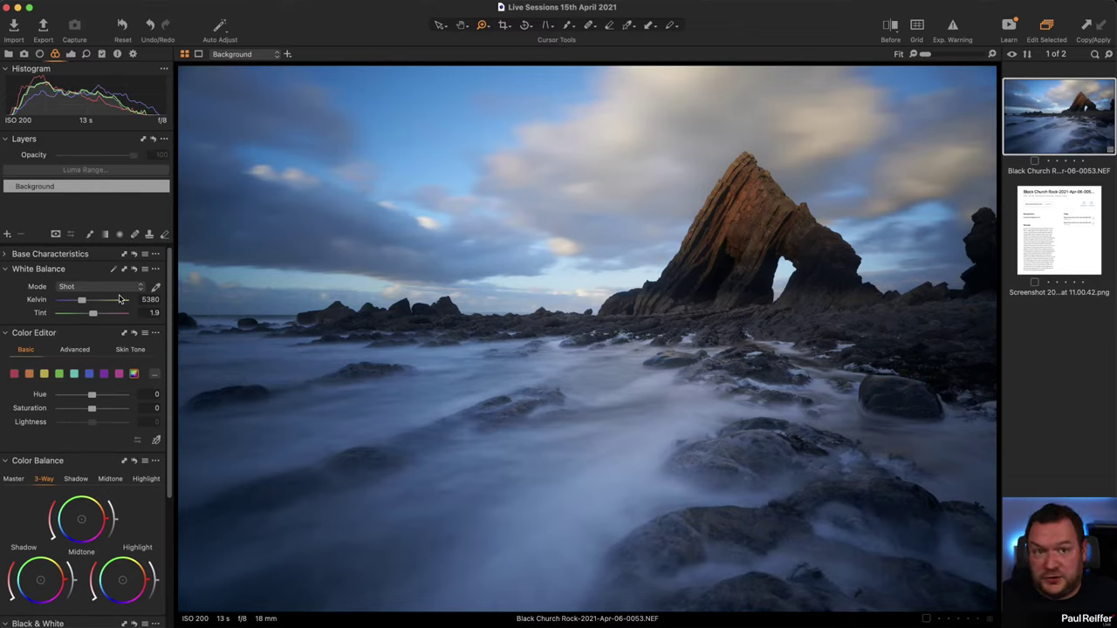
# - Mask the foreground with a linear gradient on a new layer, widening its transition and centring it near the horizon
pyautogui.click(103, 236)
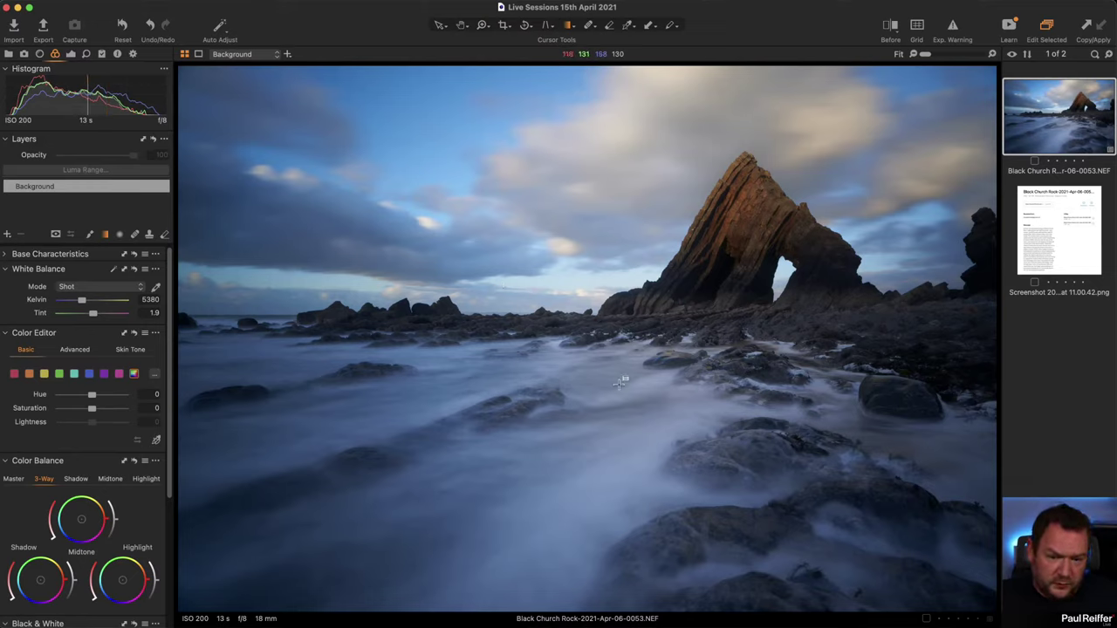
pyautogui.moveTo(605, 384); pyautogui.dragTo(602, 239)
pyautogui.press('m')
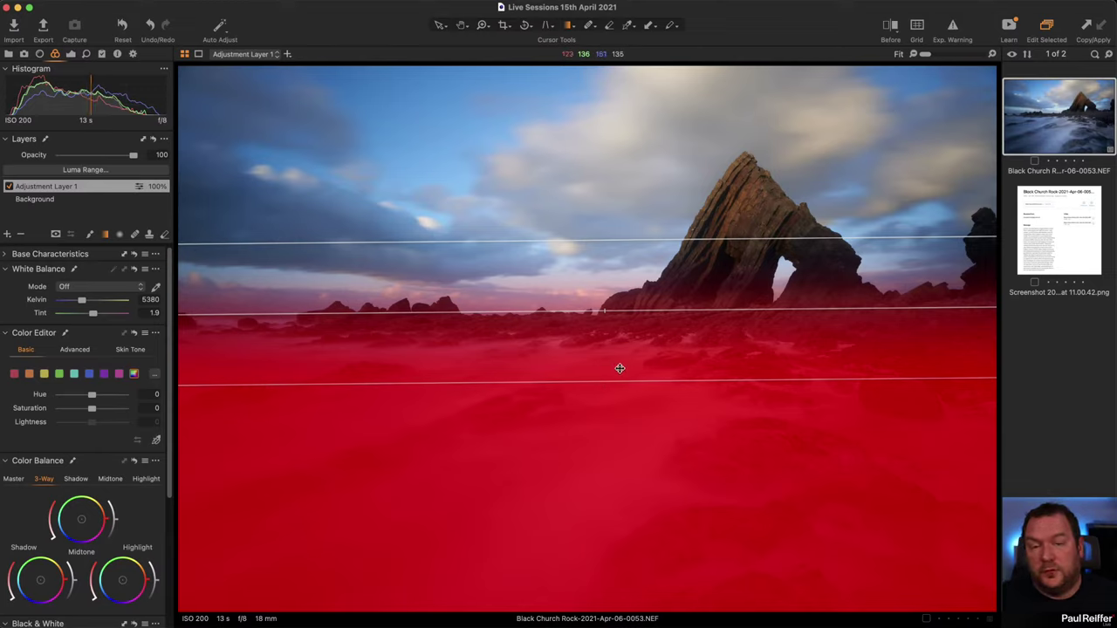
pyautogui.moveTo(606, 381); pyautogui.dragTo(608, 468)
pyautogui.moveTo(637, 410); pyautogui.dragTo(640, 379)
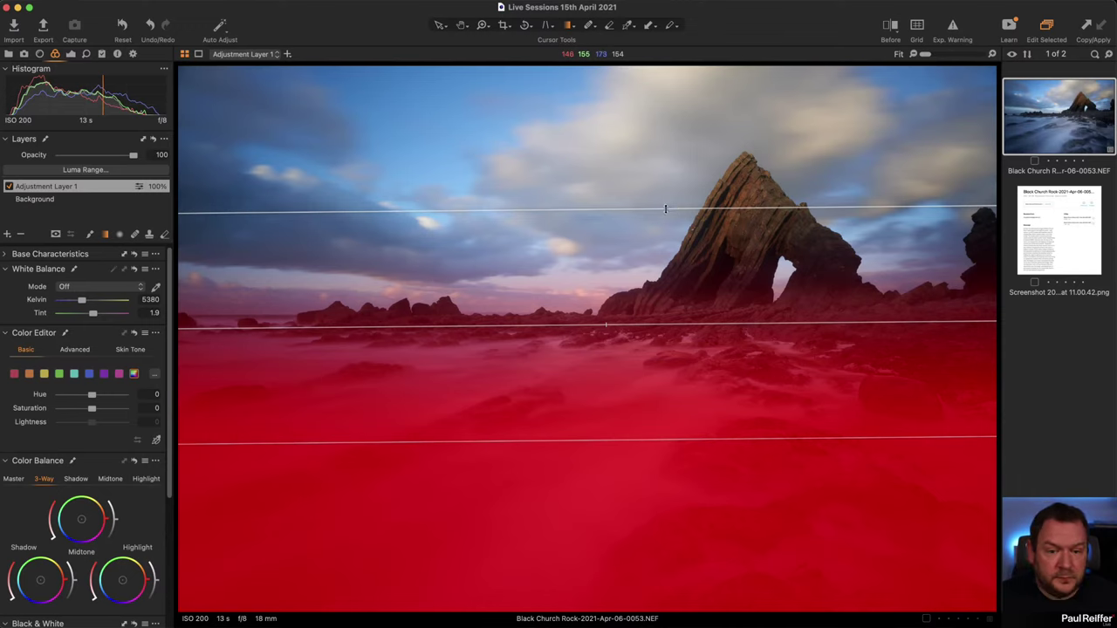
pyautogui.moveTo(665, 211); pyautogui.dragTo(670, 174)
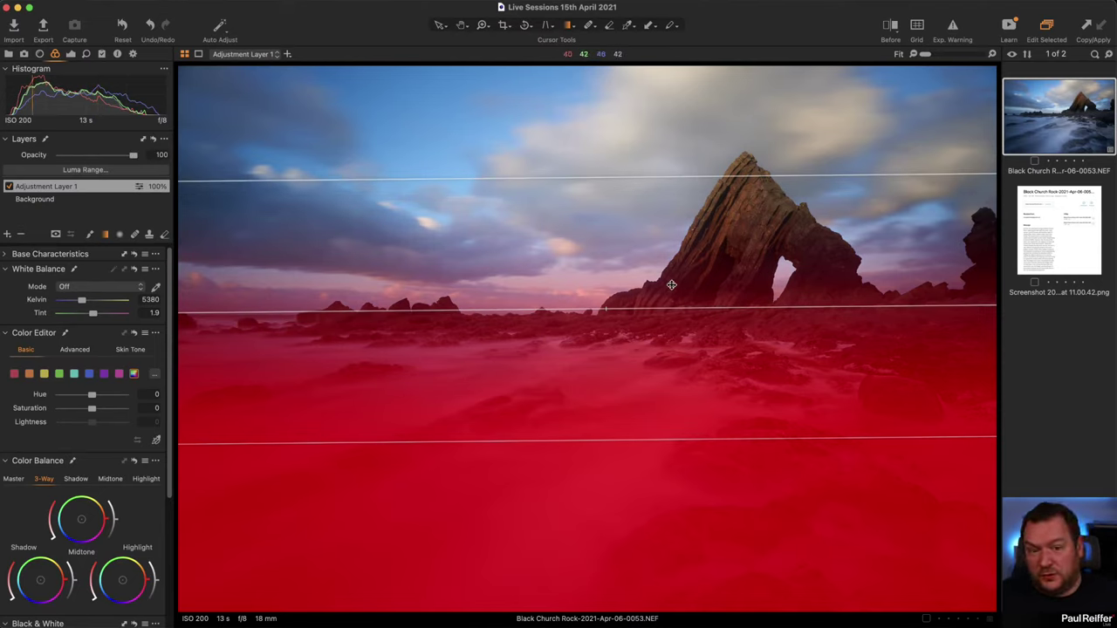
pyautogui.moveTo(673, 272); pyautogui.dragTo(674, 284)
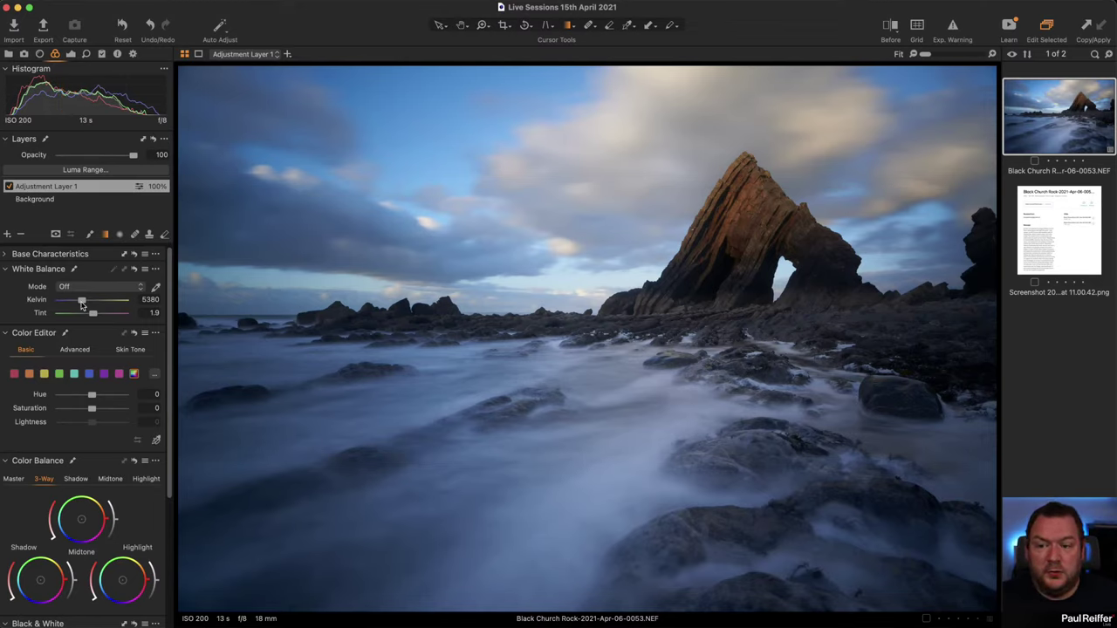
# - Set the gradient layer's white balance to 8649 K with tint 6.4, and compare the image with the layer off and on
pyautogui.moveTo(81, 300); pyautogui.dragTo(97, 316)
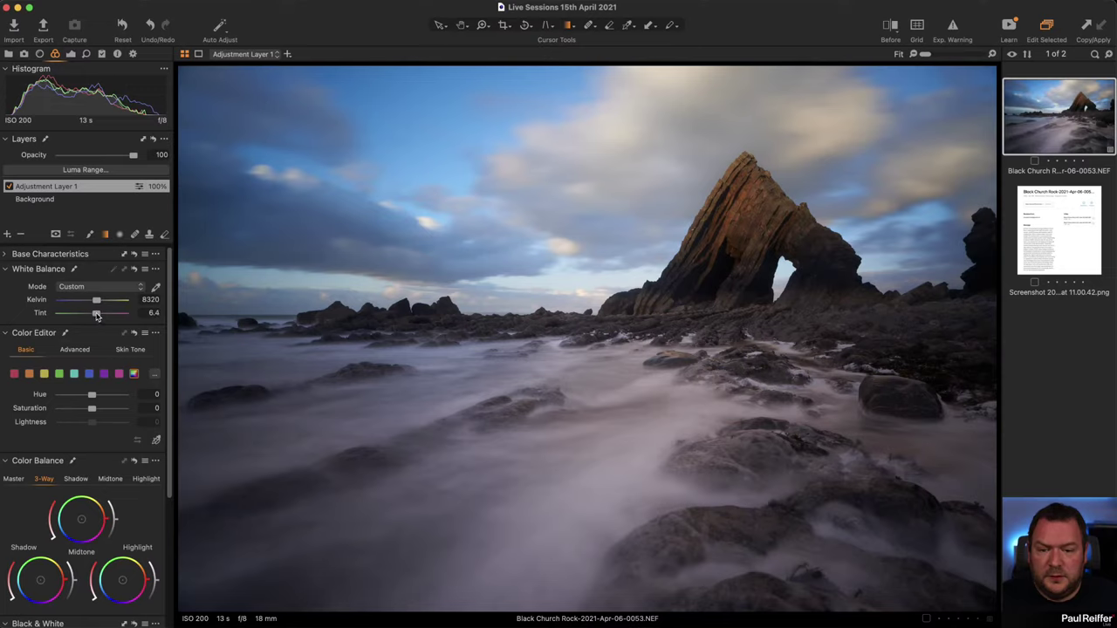
pyautogui.moveTo(96, 300); pyautogui.dragTo(100, 303)
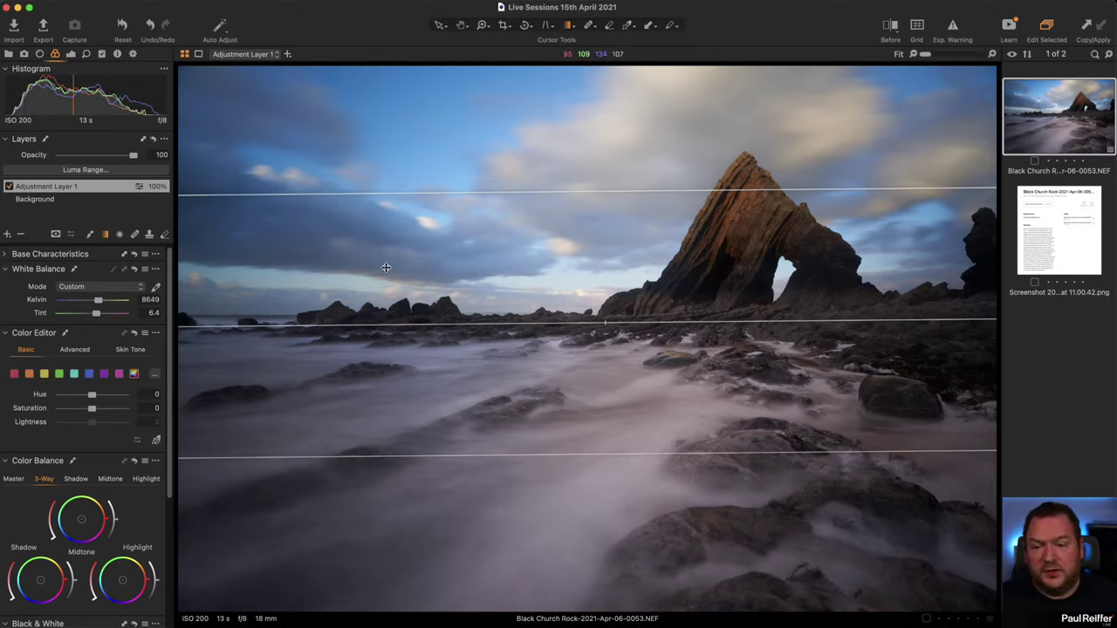
pyautogui.click(9, 186)
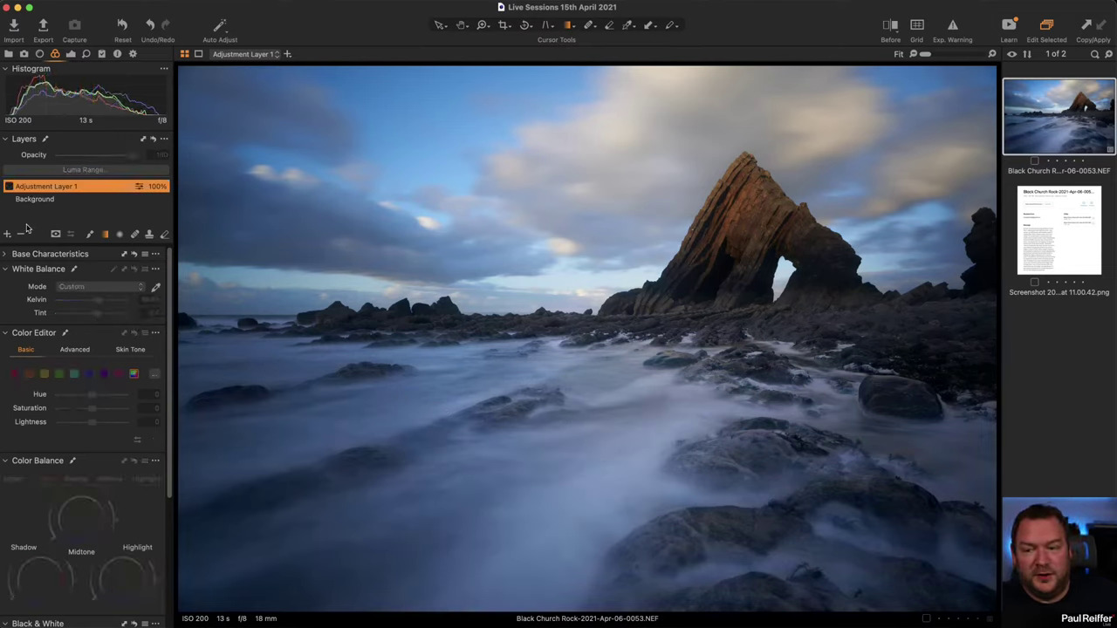
pyautogui.click(8, 186)
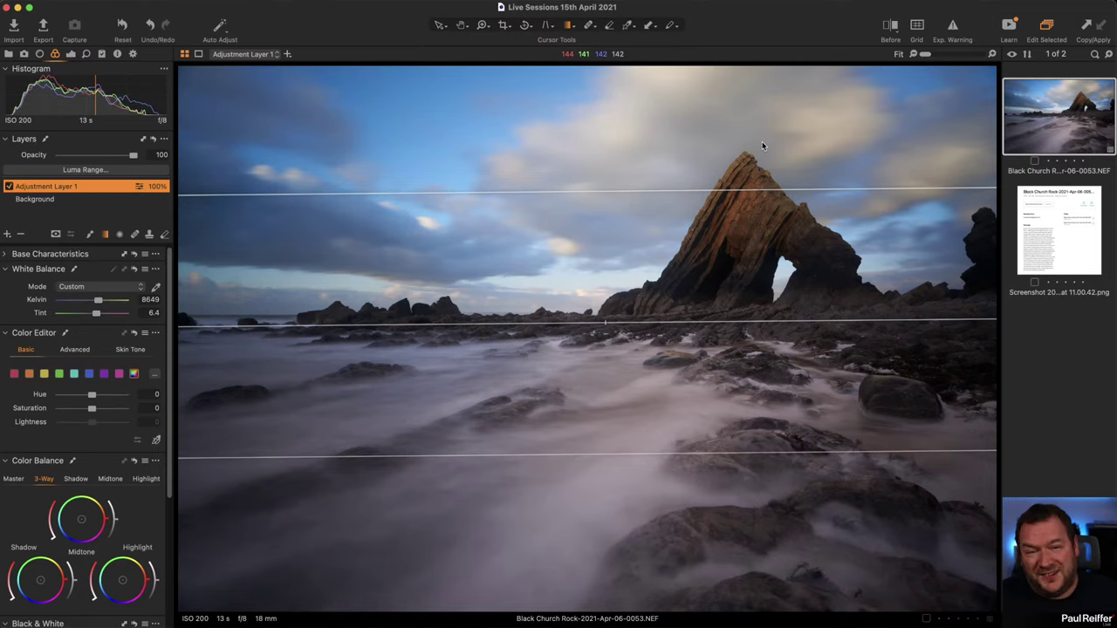
# - Try a cold Background white balance of 3311 K with tint -6.4, and restore the Shot mode
pyautogui.click(34, 199)
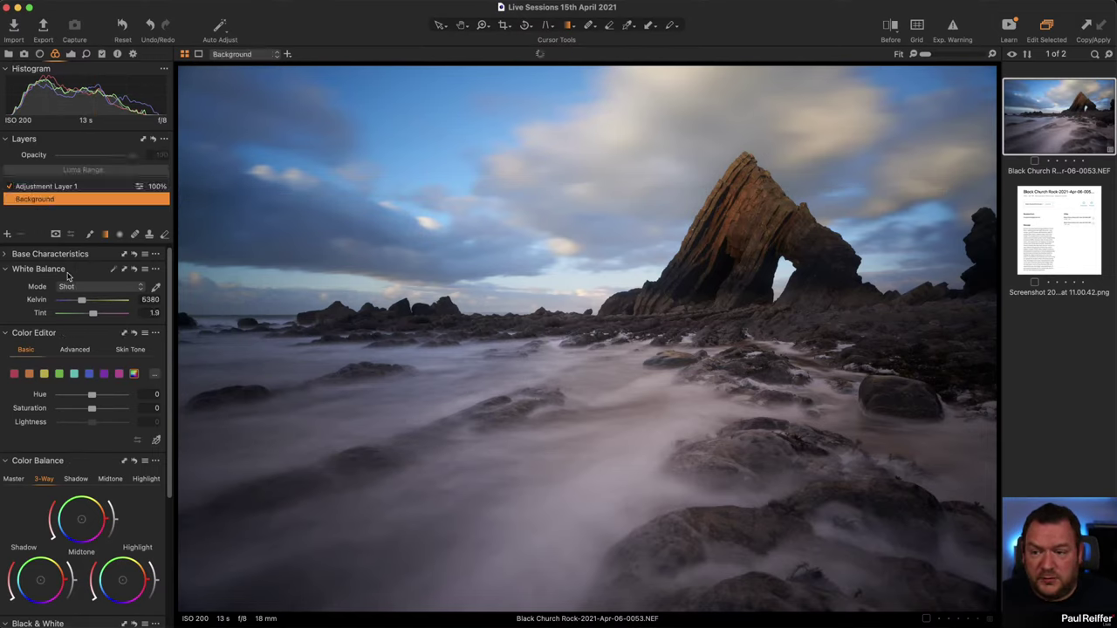
pyautogui.moveTo(84, 300)
pyautogui.mouseDown()
pyautogui.moveTo(72, 300)
pyautogui.moveTo(86, 317)
pyautogui.mouseUp()
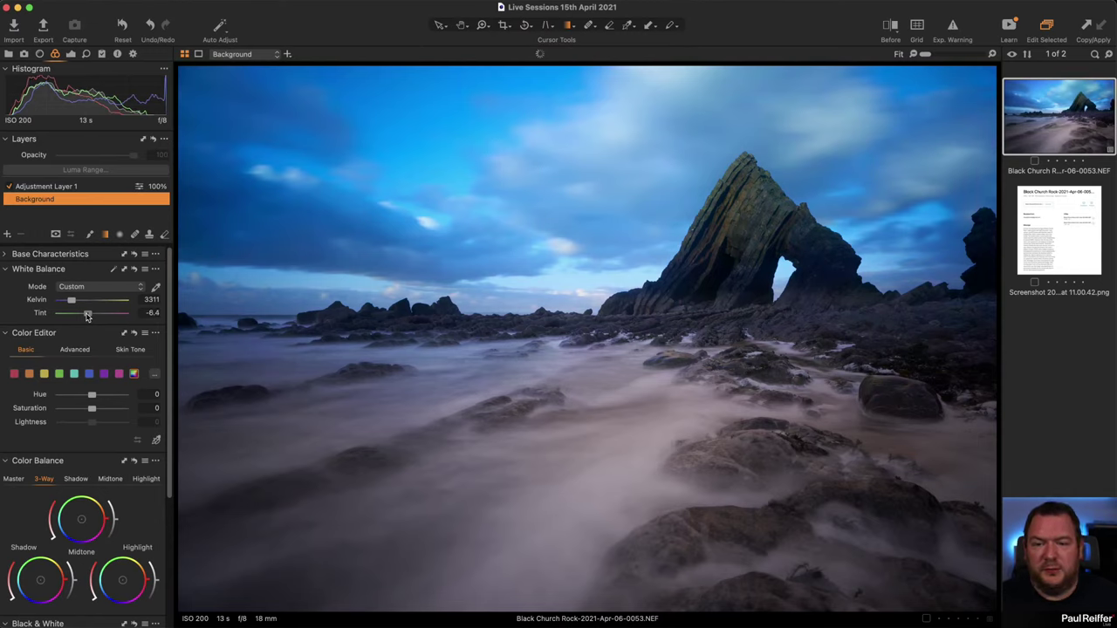
pyautogui.click(38, 188)
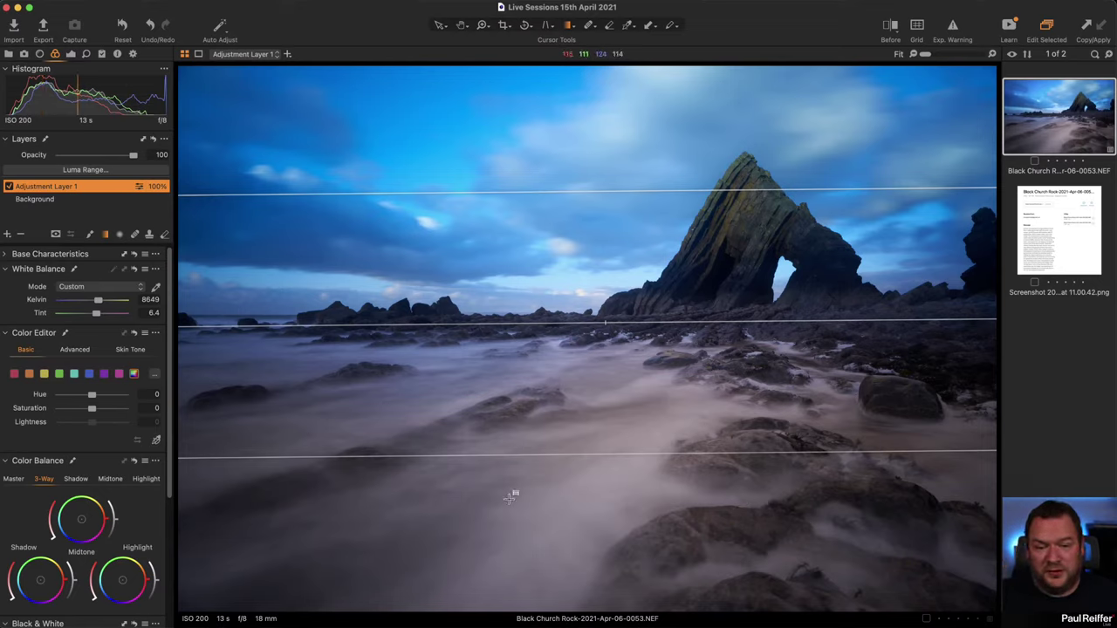
pyautogui.click(127, 289)
pyautogui.click(127, 301)
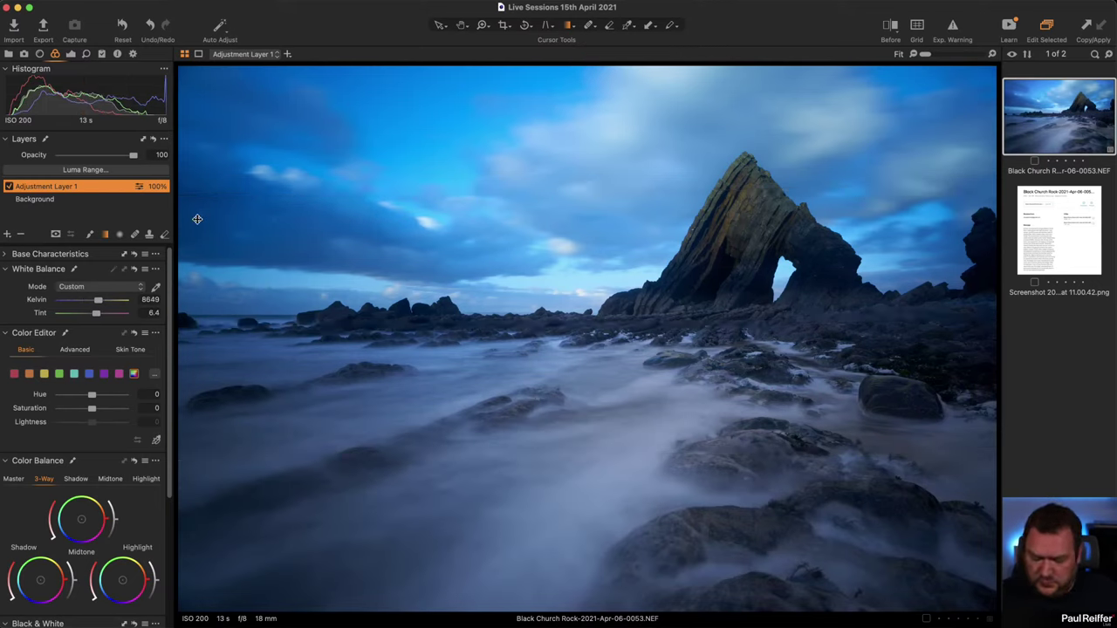
pyautogui.click(83, 200)
pyautogui.click(88, 285)
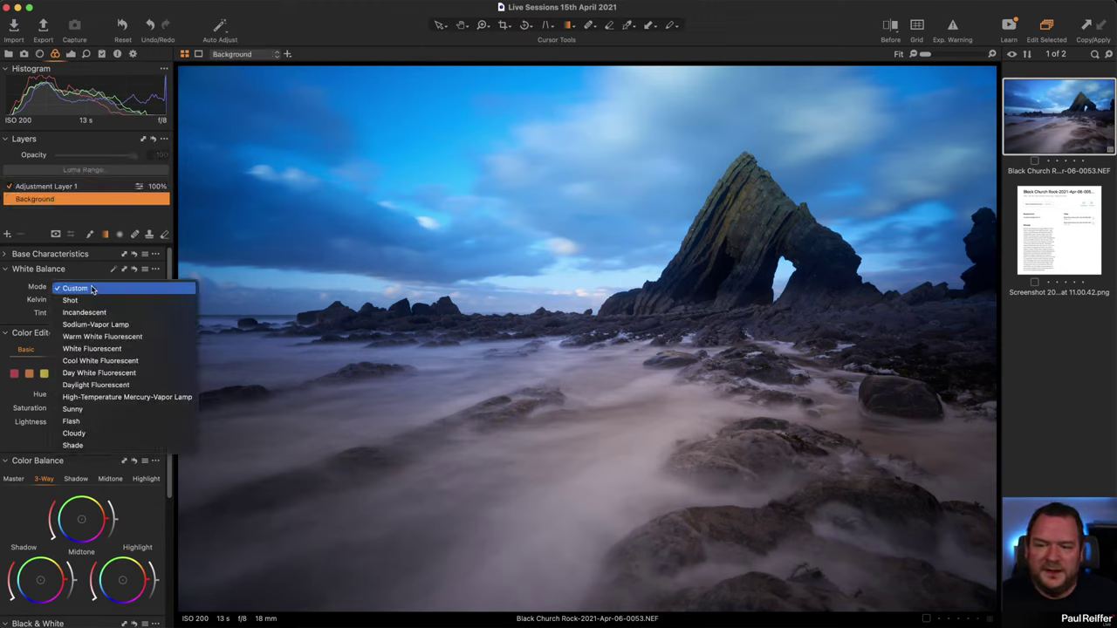
pyautogui.click(78, 300)
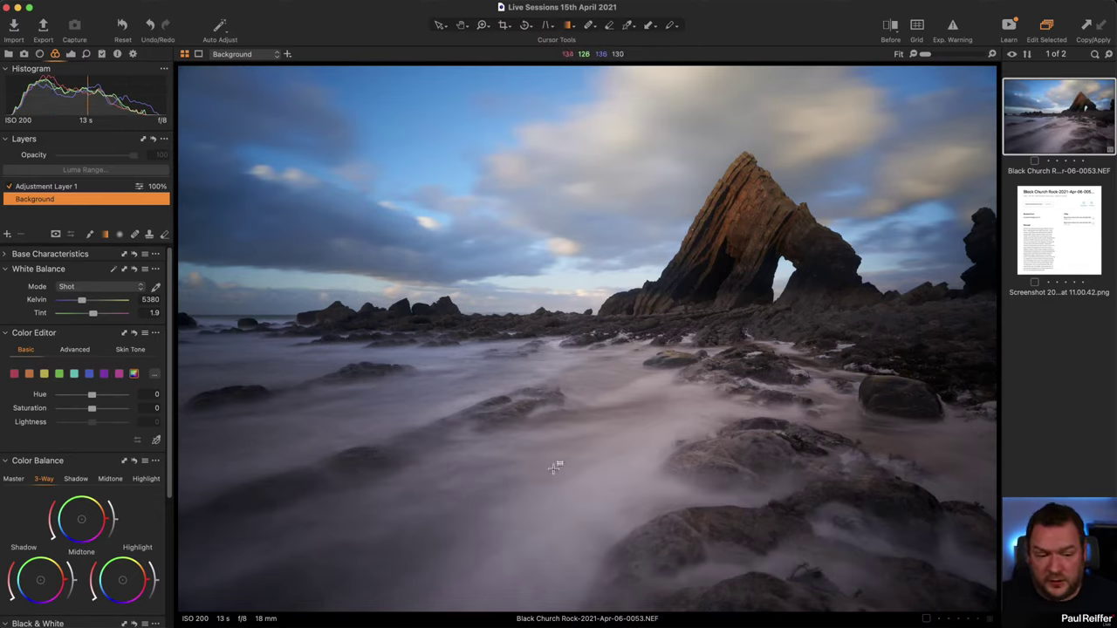
# - Set the Background layer's white balance to 5784 K with tint 2.4
pyautogui.click(57, 189)
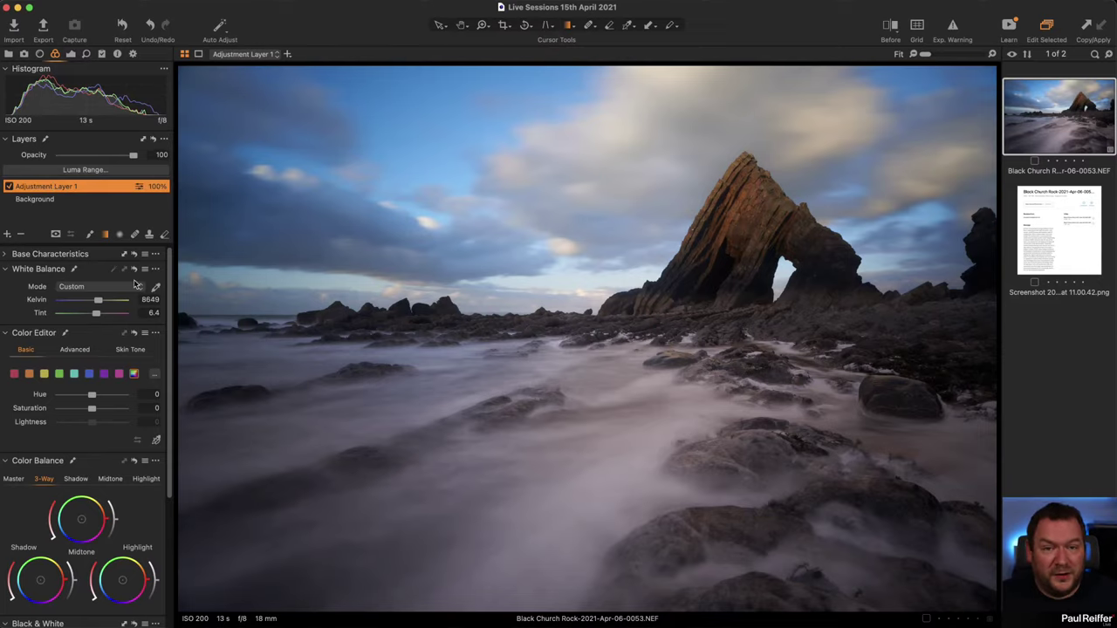
pyautogui.click(62, 199)
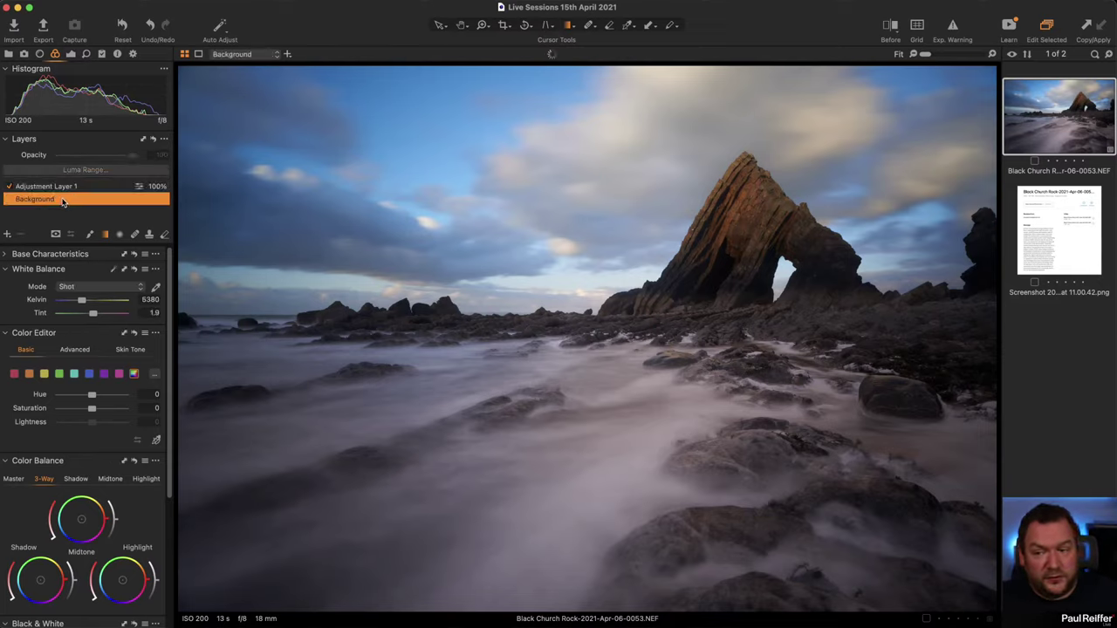
pyautogui.moveTo(82, 302); pyautogui.dragTo(85, 304)
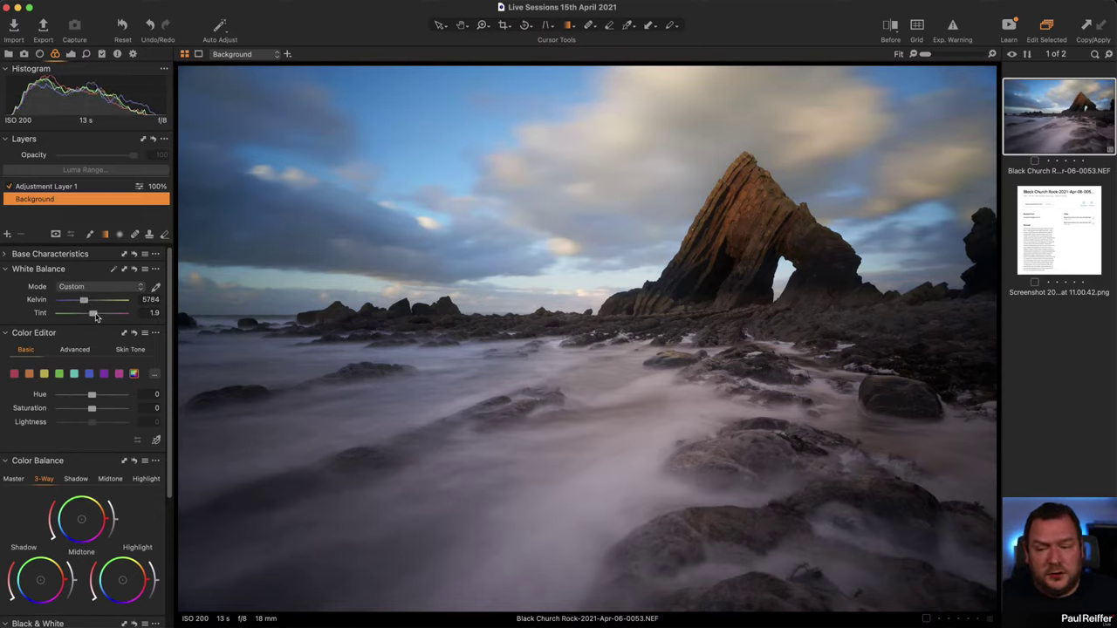
pyautogui.moveTo(96, 317); pyautogui.dragTo(97, 317)
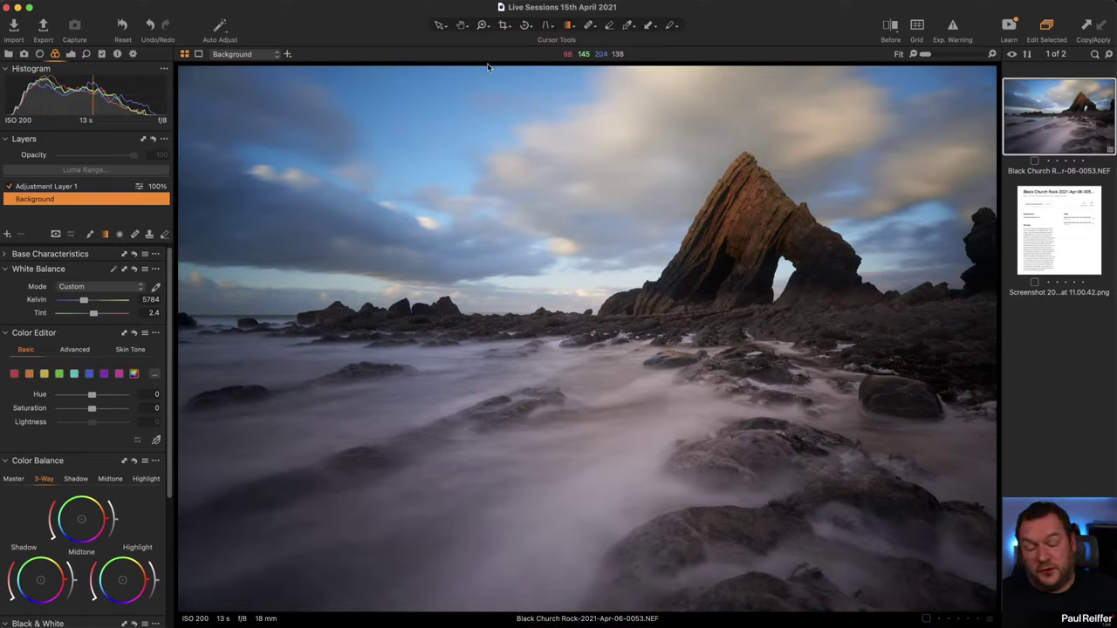
pyautogui.click(526, 25)
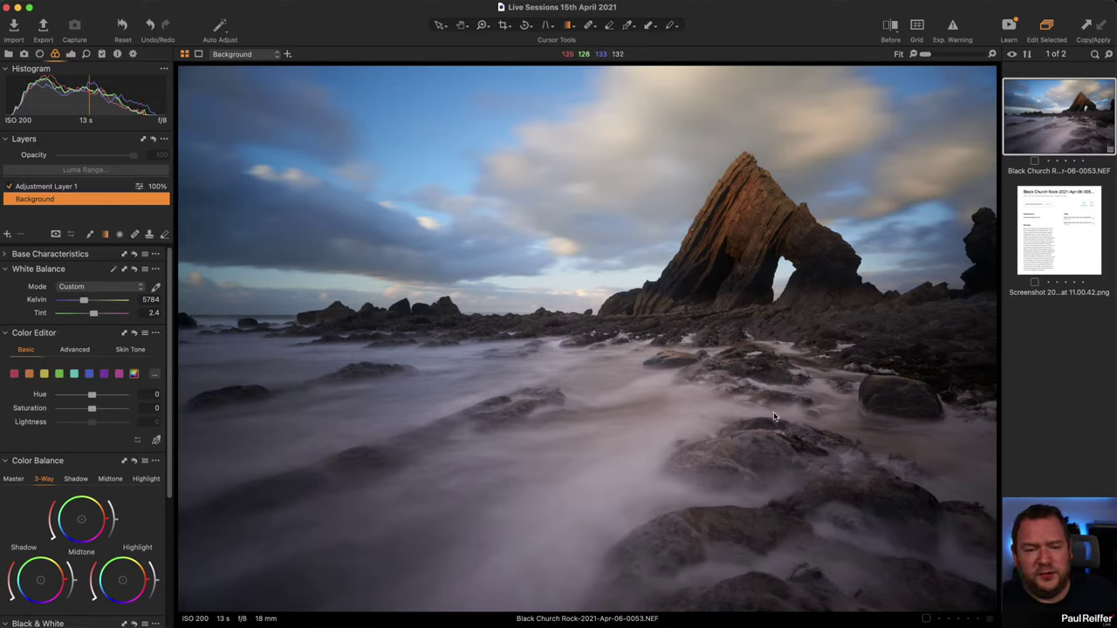
# - Add another empty adjustment layer and rename the gradient layer as Foreground WB
pyautogui.click(7, 234)
pyautogui.doubleClick(37, 200)
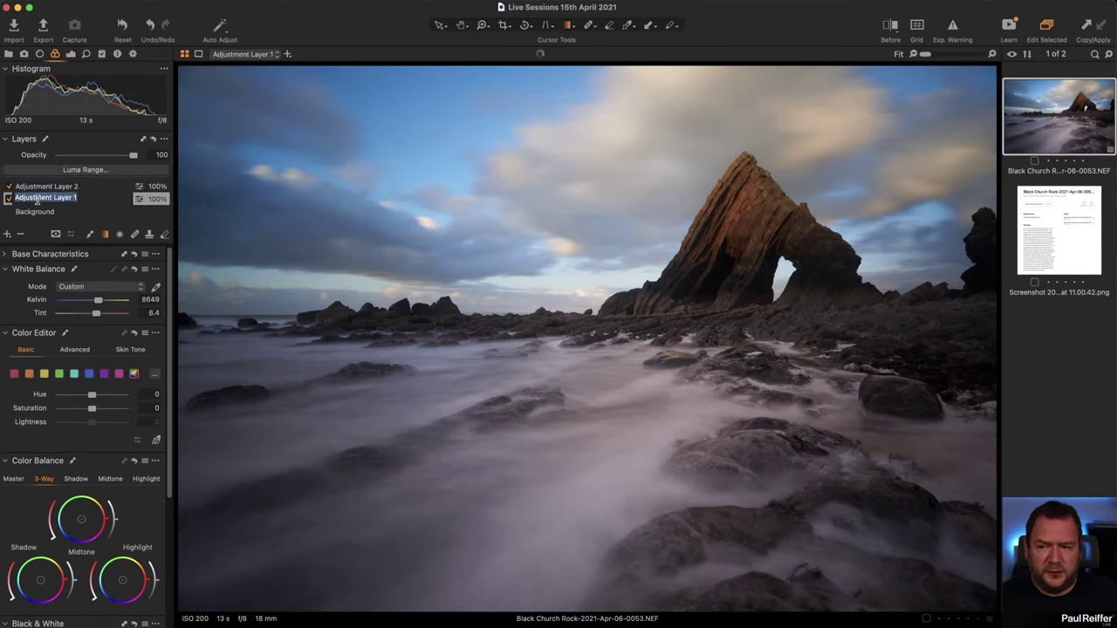
pyautogui.write('Sk')
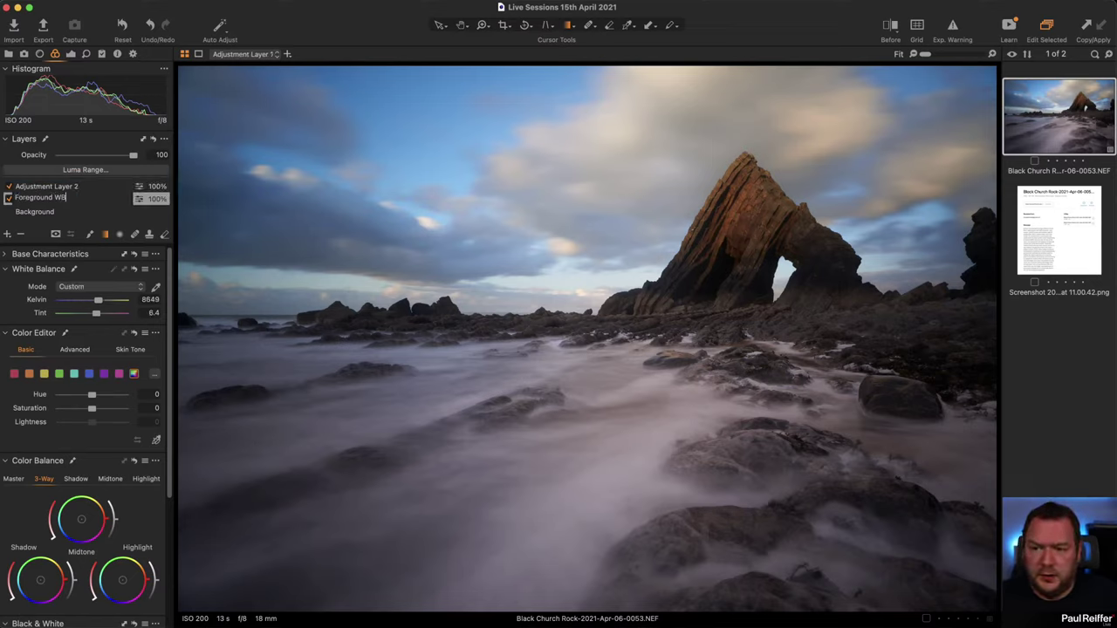
pyautogui.press('Return')
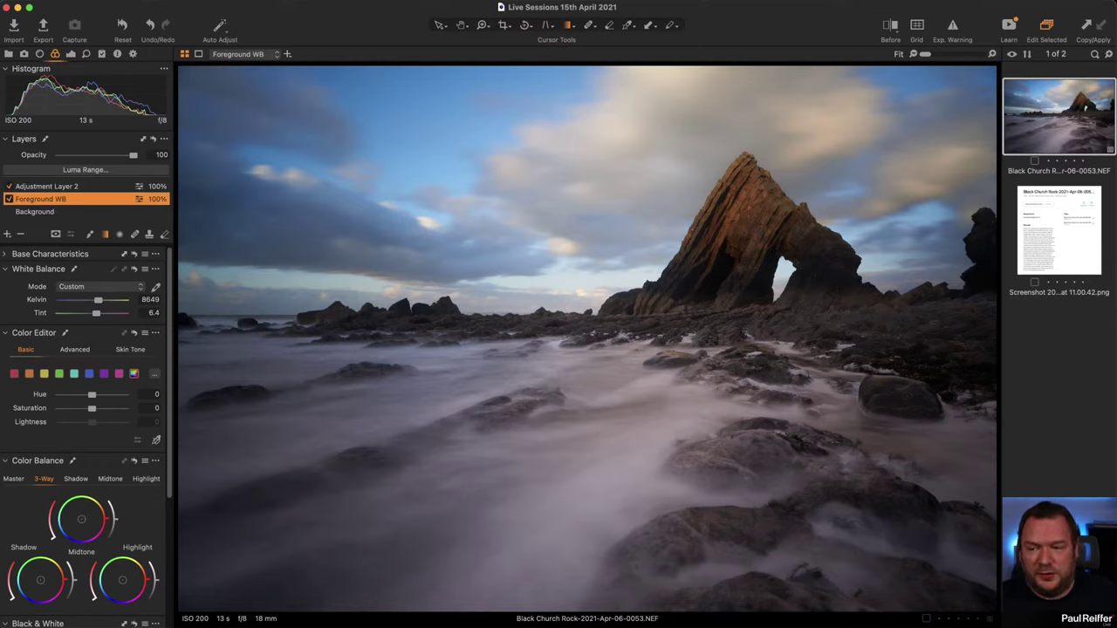
# - Rename the new adjustment layer as Foreground Lead In and check the mask coverage of the Foreground WB layer
pyautogui.doubleClick(44, 188)
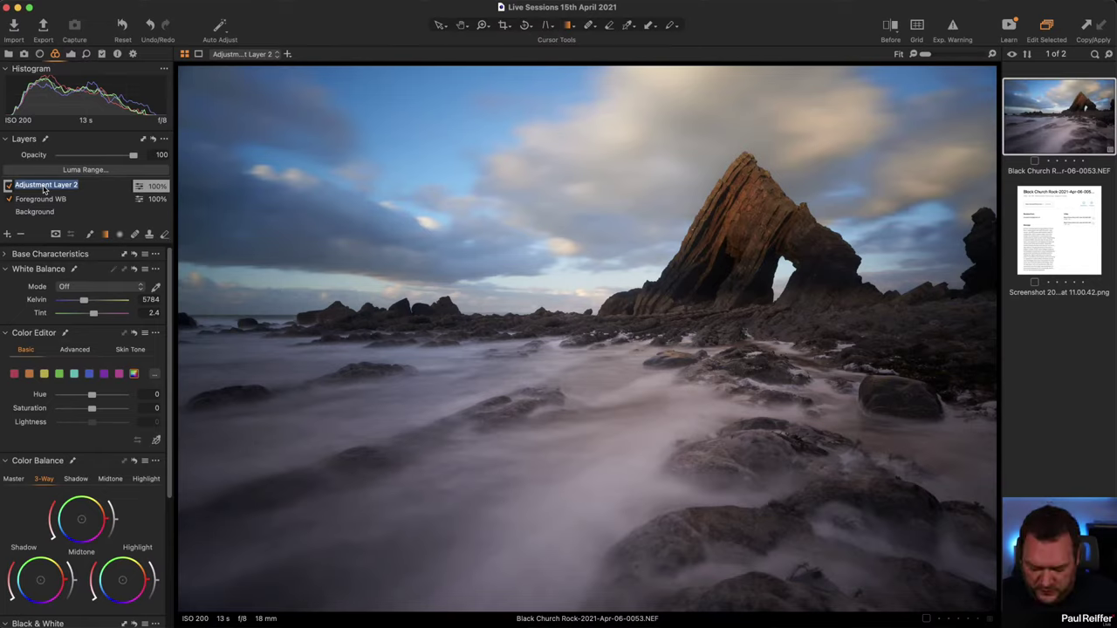
pyautogui.write('Foreground Lead In')
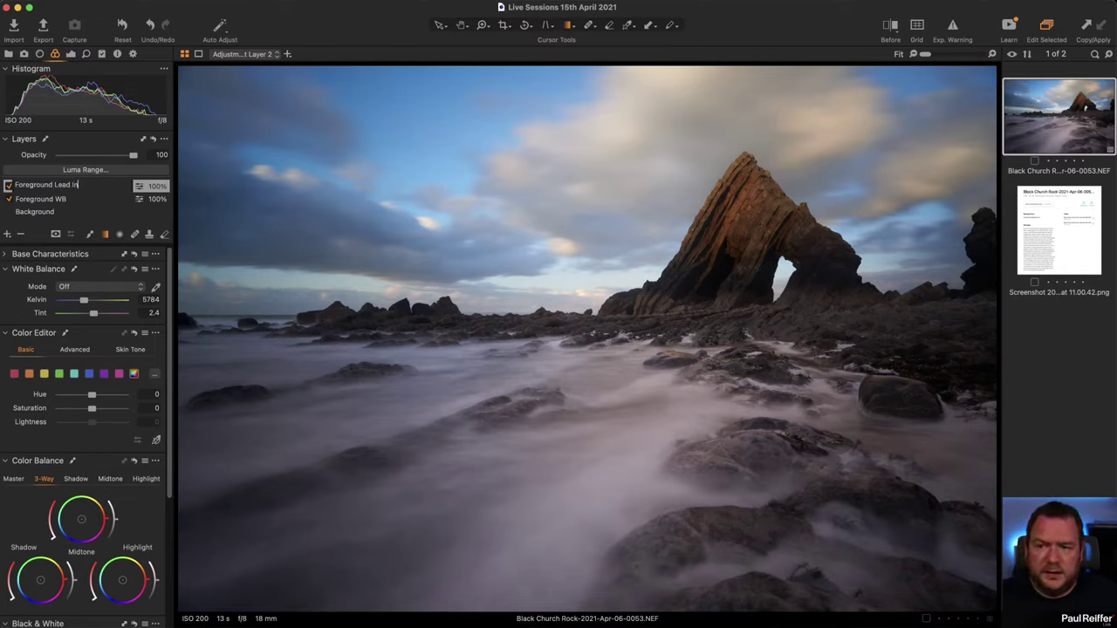
pyautogui.press('Return')
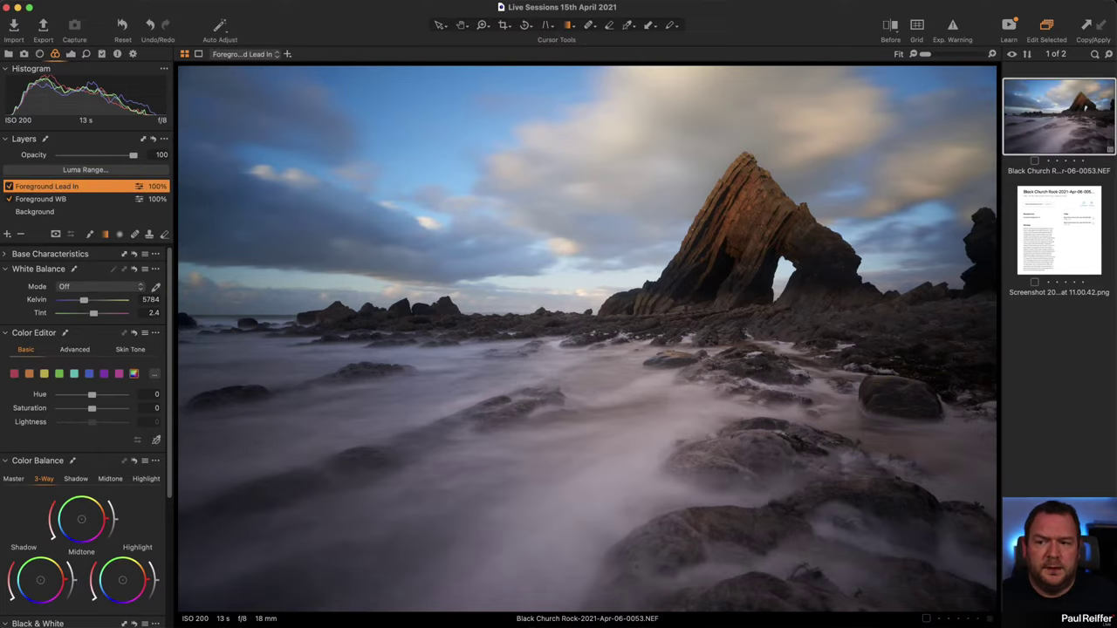
pyautogui.click(55, 199)
pyautogui.press('l')
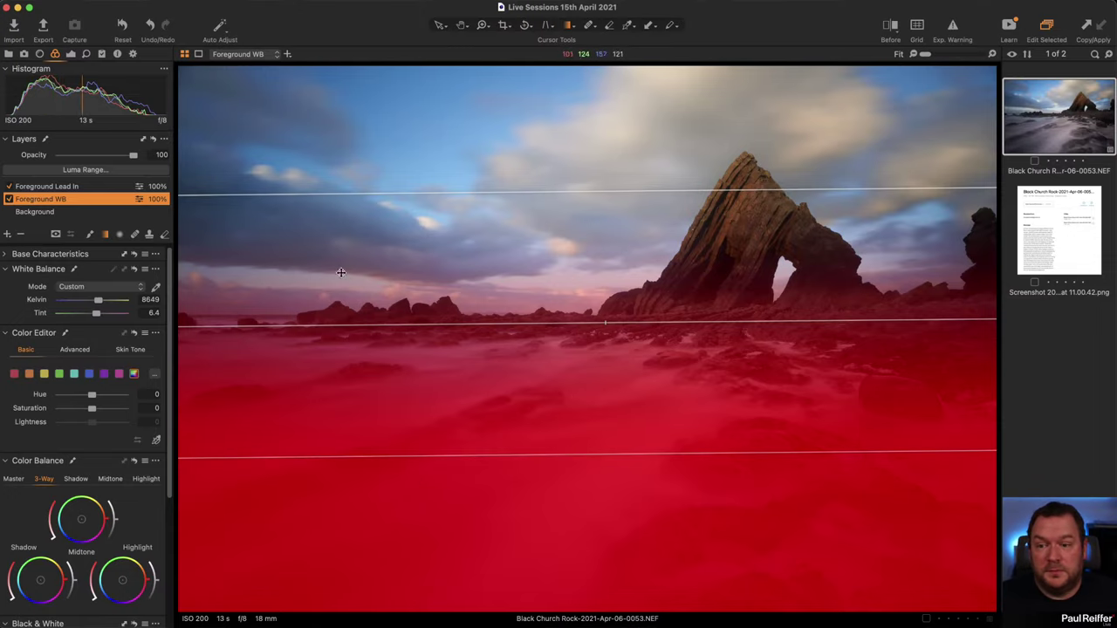
pyautogui.press('m')
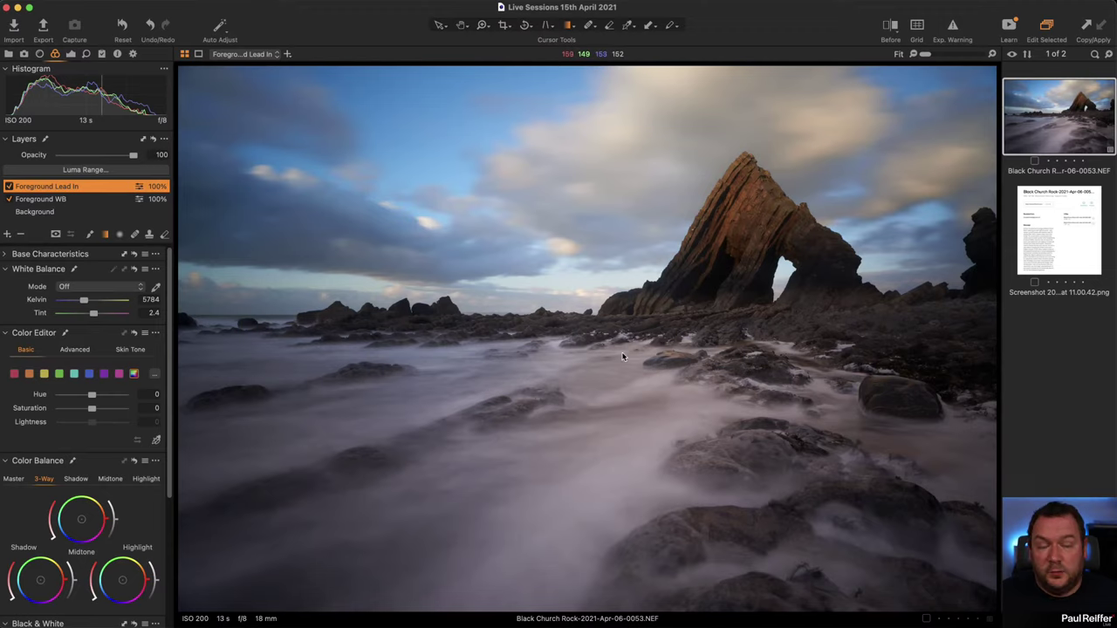
# - Draw a horizontal gradient mask on the Foreground Lead In layer, strongest at the image base, and extend its fade up to the mid-distance rocks
pyautogui.click(106, 229)
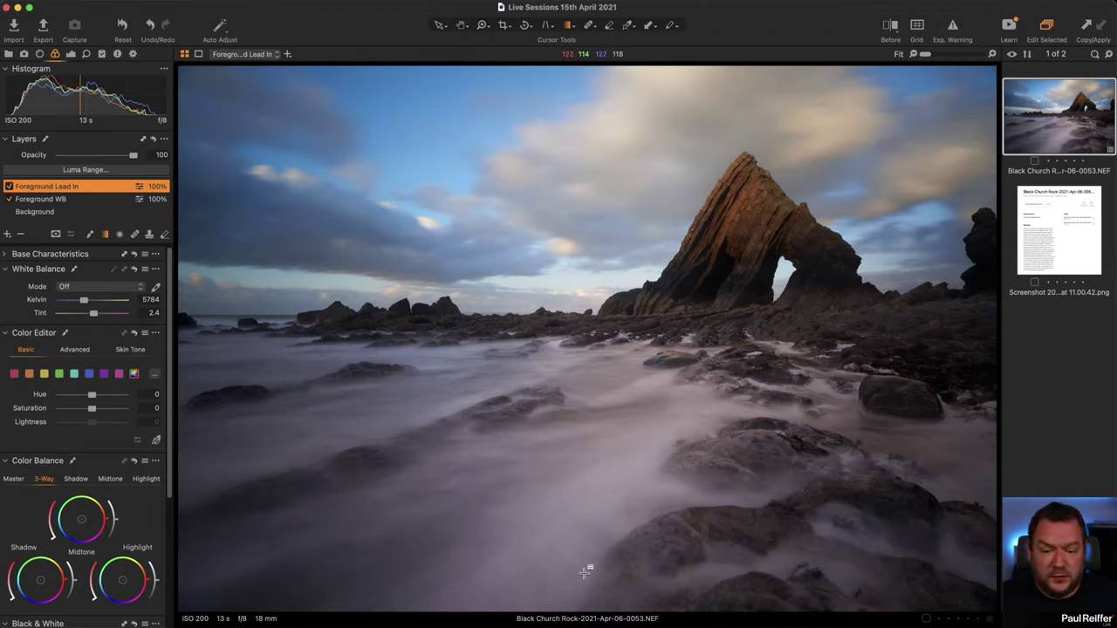
pyautogui.moveTo(588, 586); pyautogui.dragTo(588, 374)
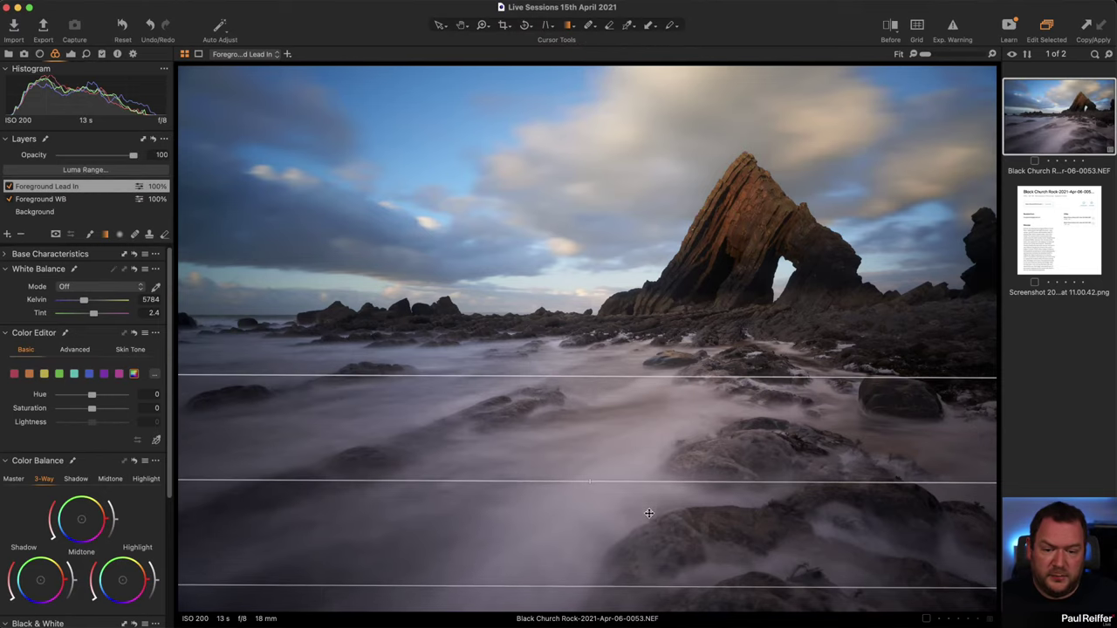
pyautogui.moveTo(651, 513)
pyautogui.mouseDown()
pyautogui.moveTo(652, 534)
pyautogui.moveTo(653, 526)
pyautogui.mouseUp()
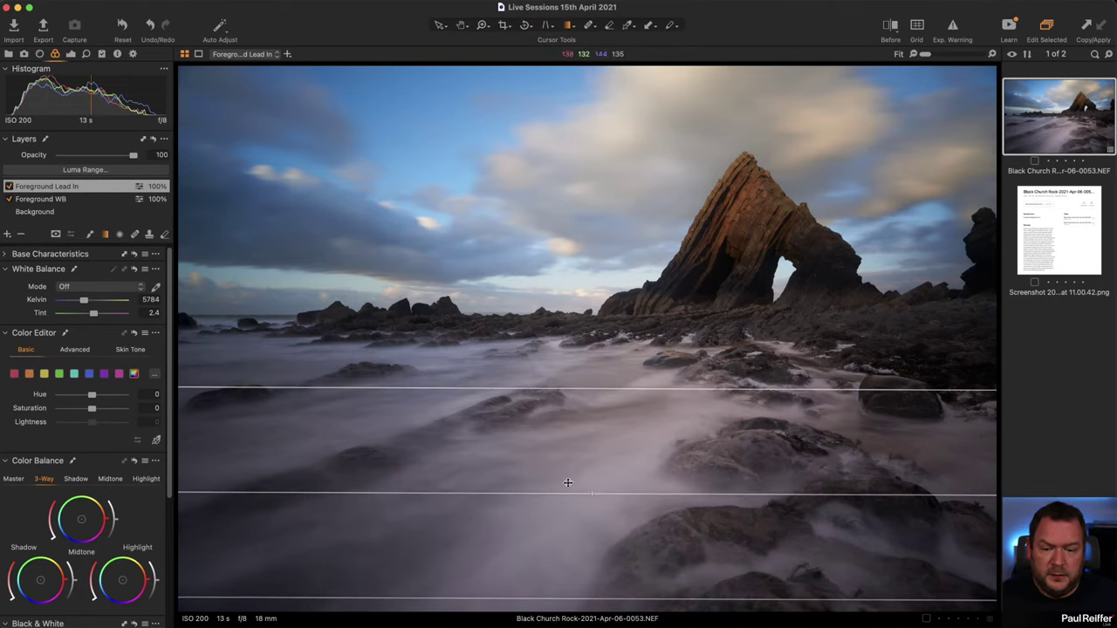
pyautogui.moveTo(583, 393); pyautogui.dragTo(590, 367)
pyautogui.moveTo(762, 487); pyautogui.dragTo(810, 450)
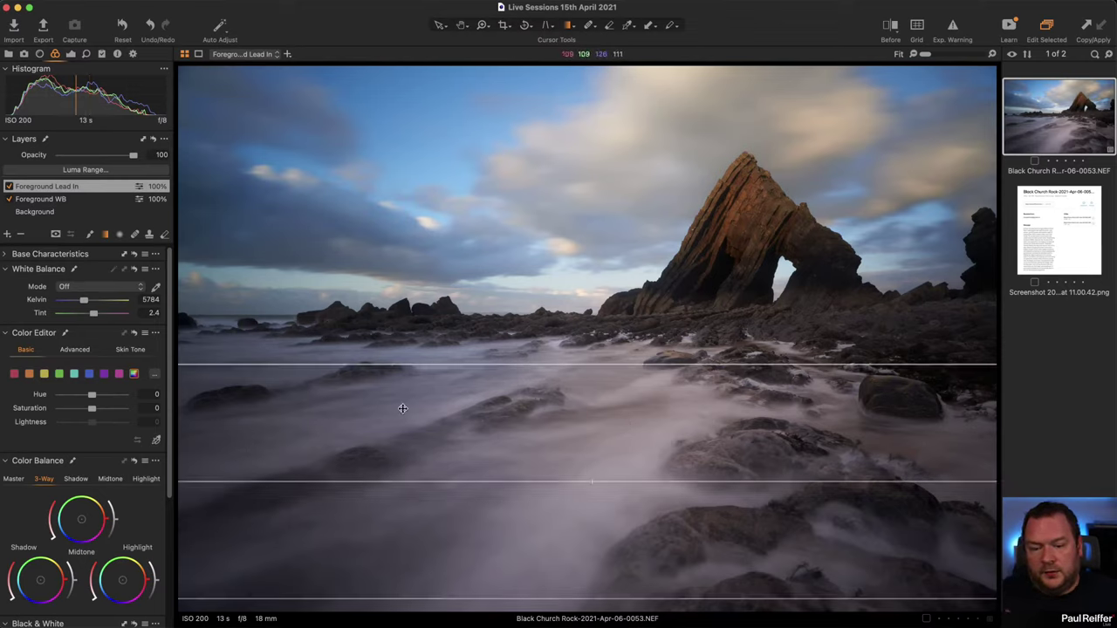
# - Set the Foreground Lead In layer's exposure to -0.65 and inspect the foreground rocks up close
pyautogui.click(70, 56)
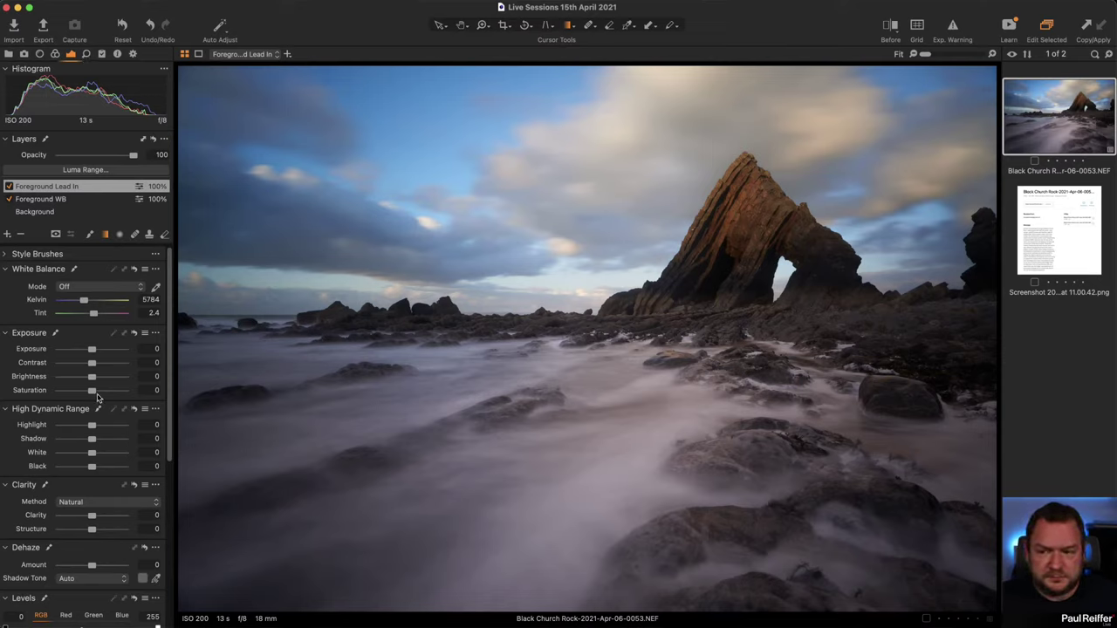
pyautogui.moveTo(92, 351); pyautogui.dragTo(86, 351)
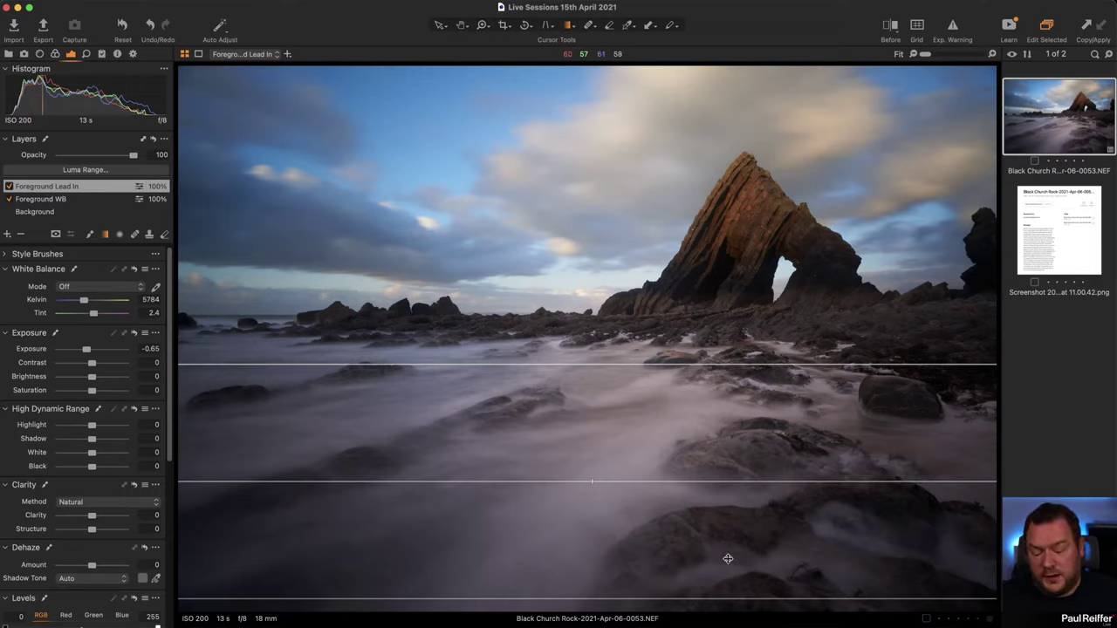
pyautogui.press('z')
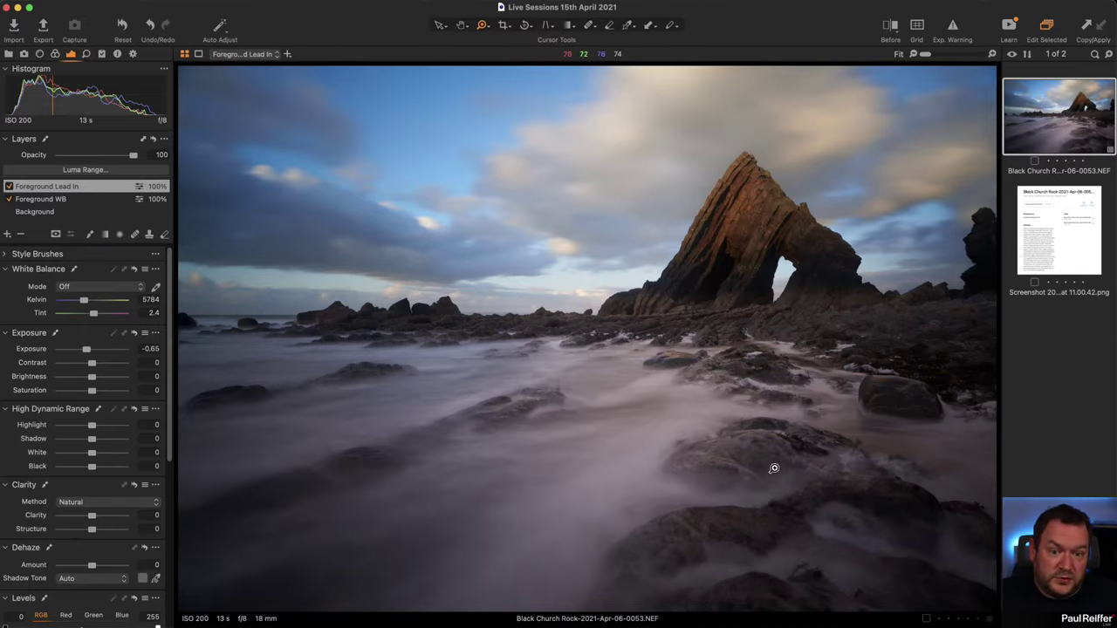
pyautogui.click(783, 573)
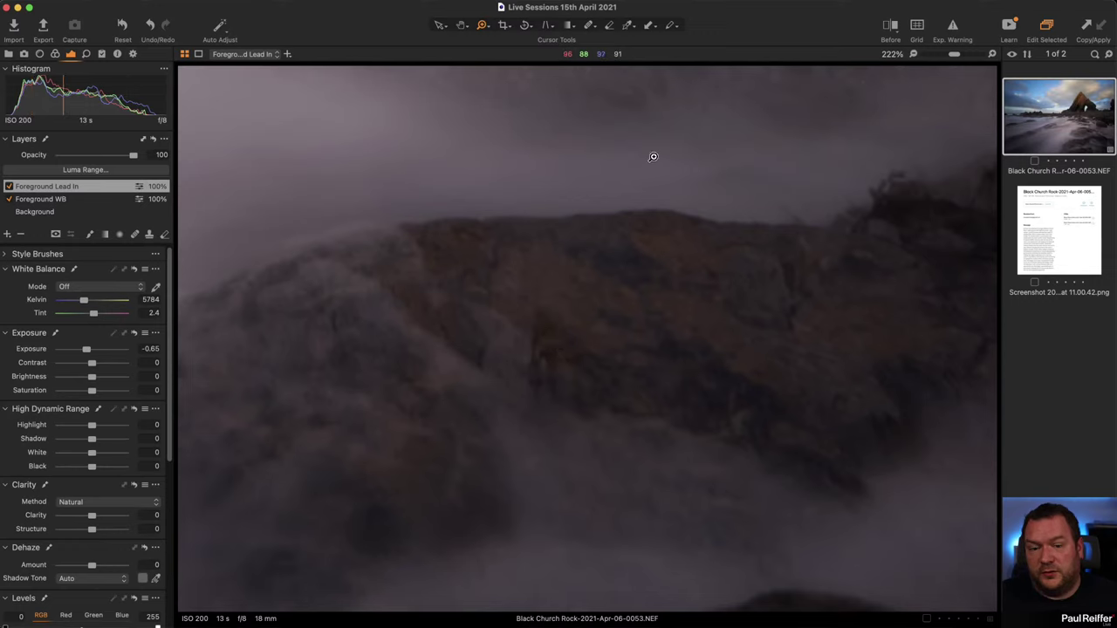
pyautogui.moveTo(653, 154); pyautogui.dragTo(703, 369)
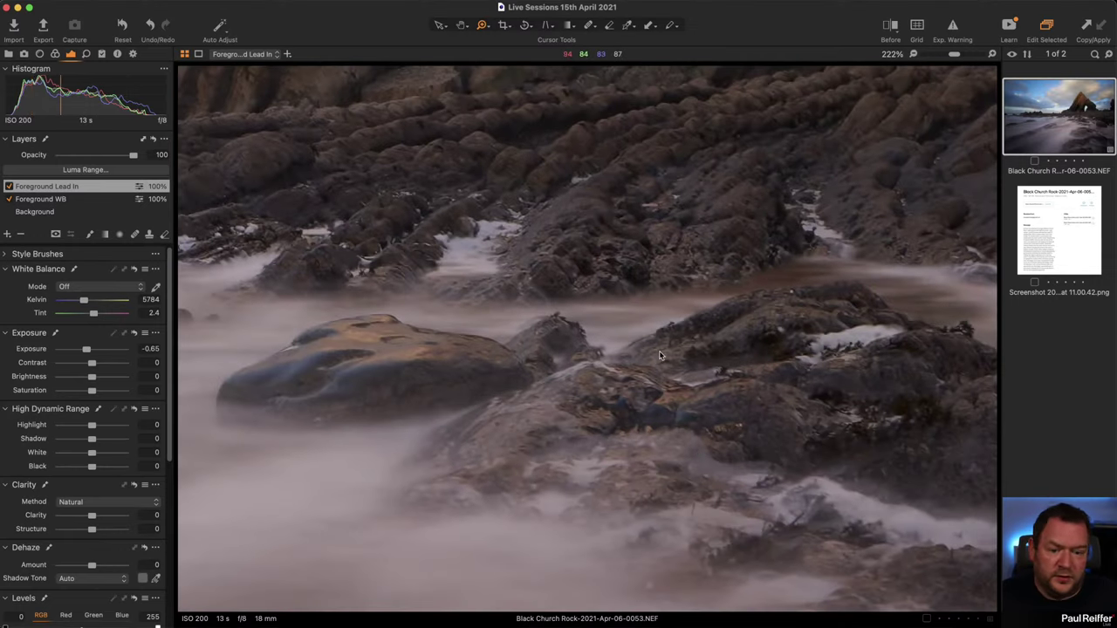
pyautogui.press('super+0')
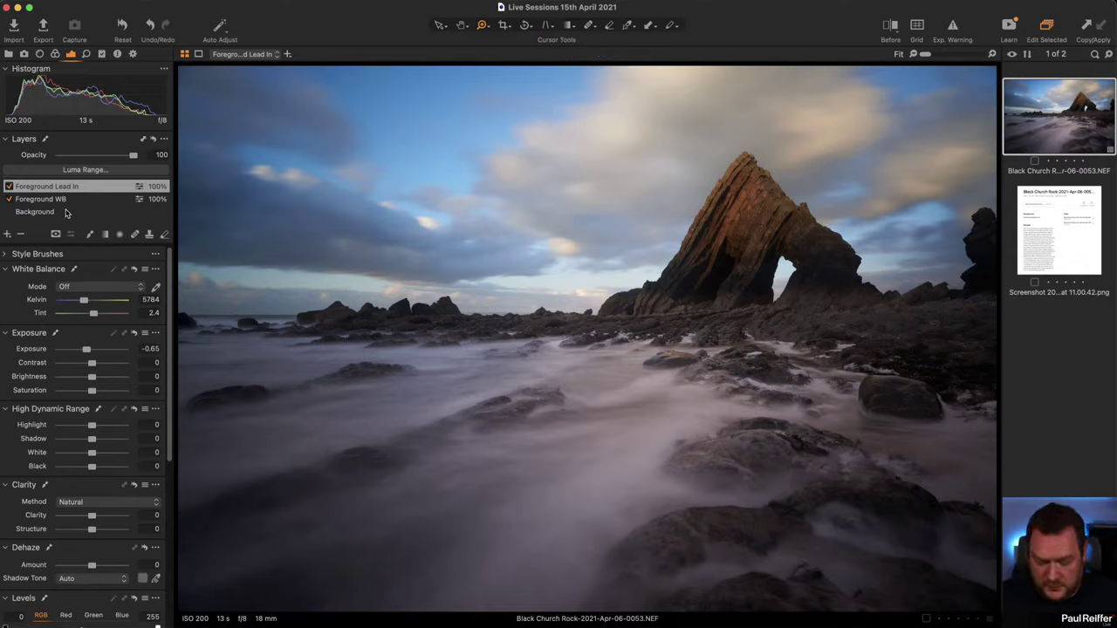
# - Try to erase part of the Foreground Lead In gradient mask over the dark water using a smaller eraser brush
pyautogui.moveTo(262, 515); pyautogui.dragTo(358, 440)
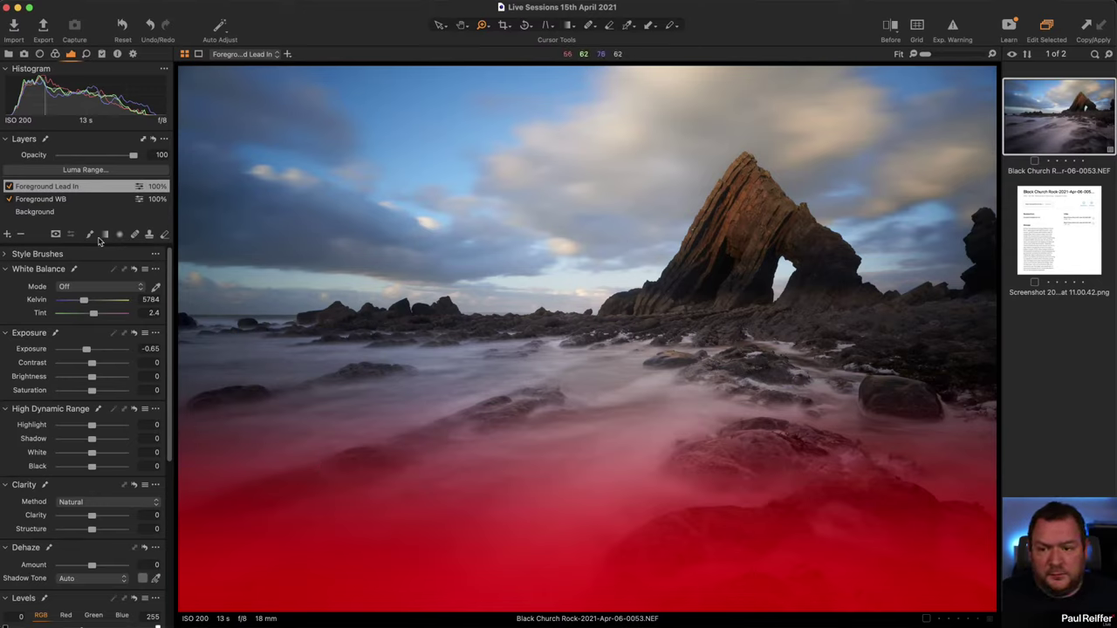
pyautogui.click(165, 236)
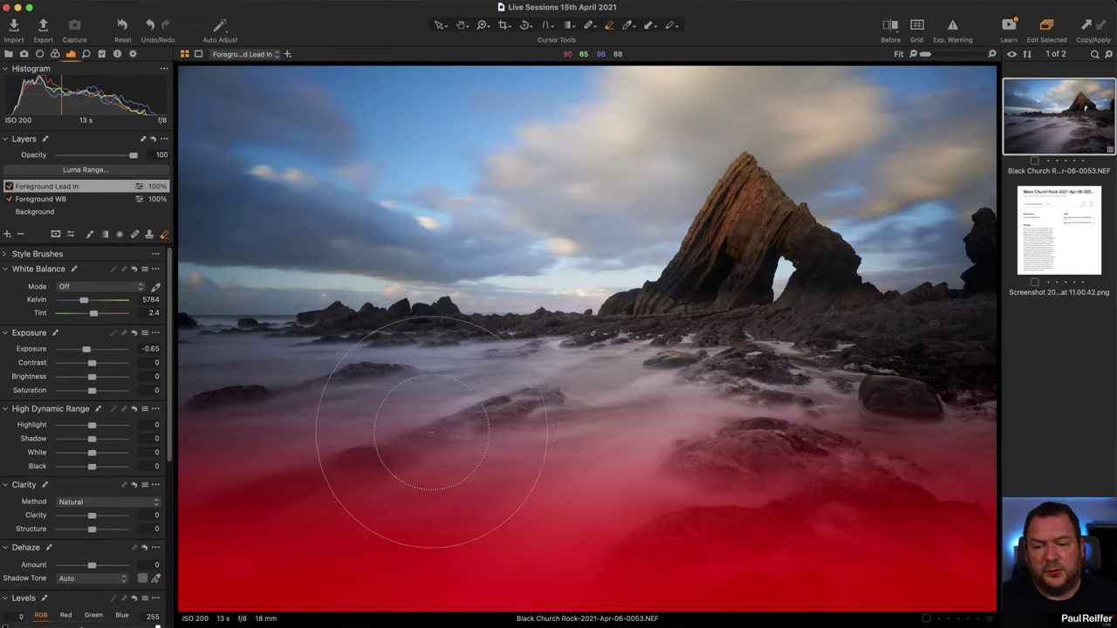
pyautogui.rightClick(427, 436)
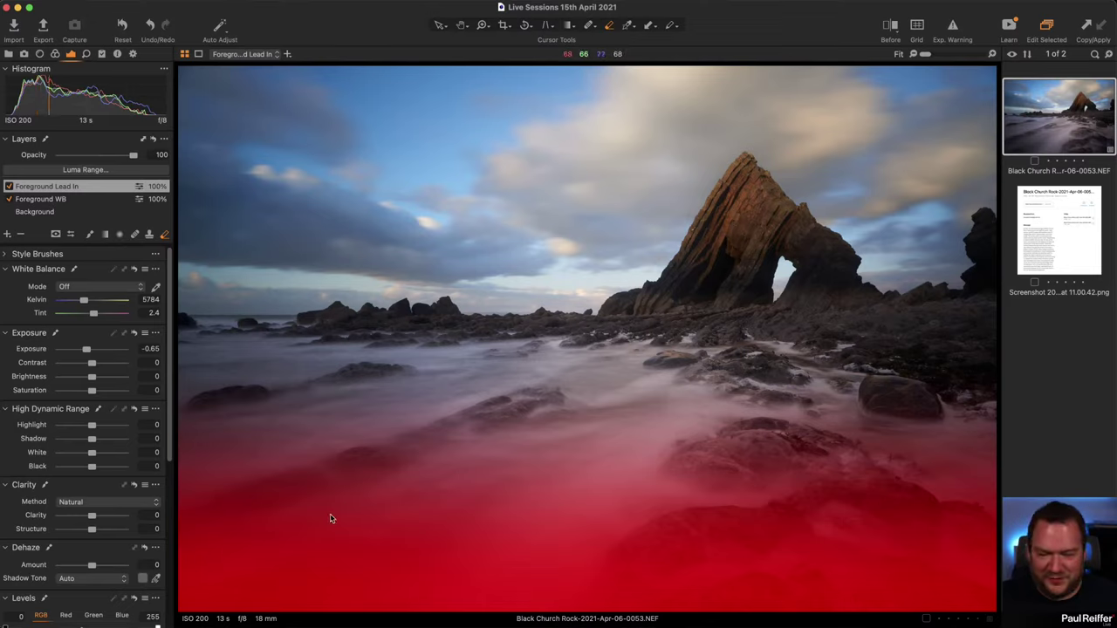
pyautogui.press('m')
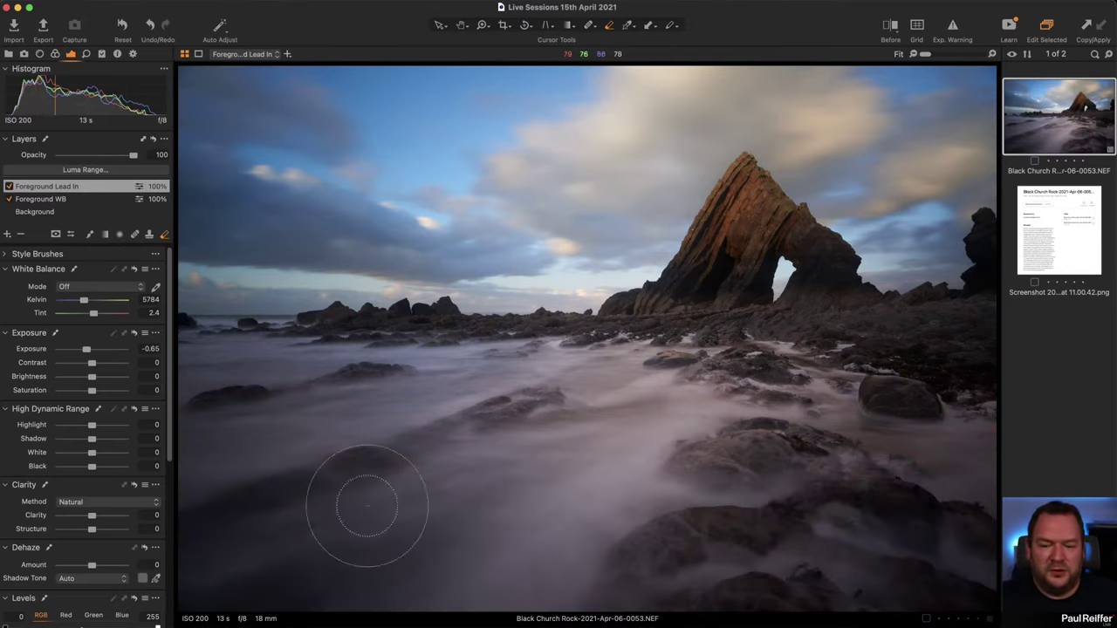
pyautogui.rightClick(361, 498)
pyautogui.moveTo(338, 580); pyautogui.dragTo(341, 579)
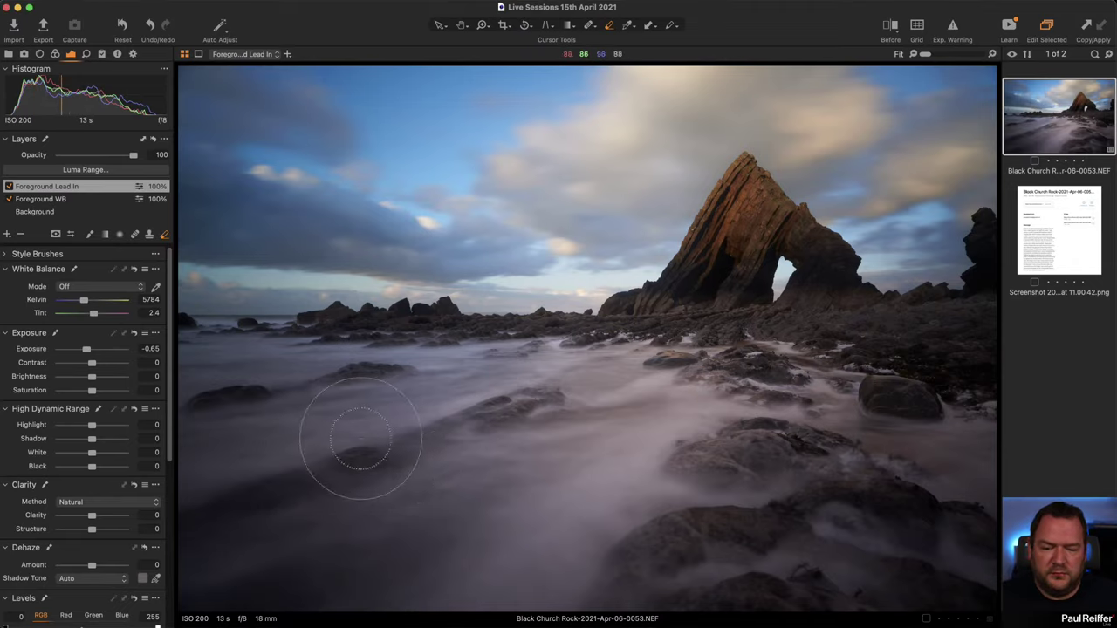
pyautogui.click(375, 486)
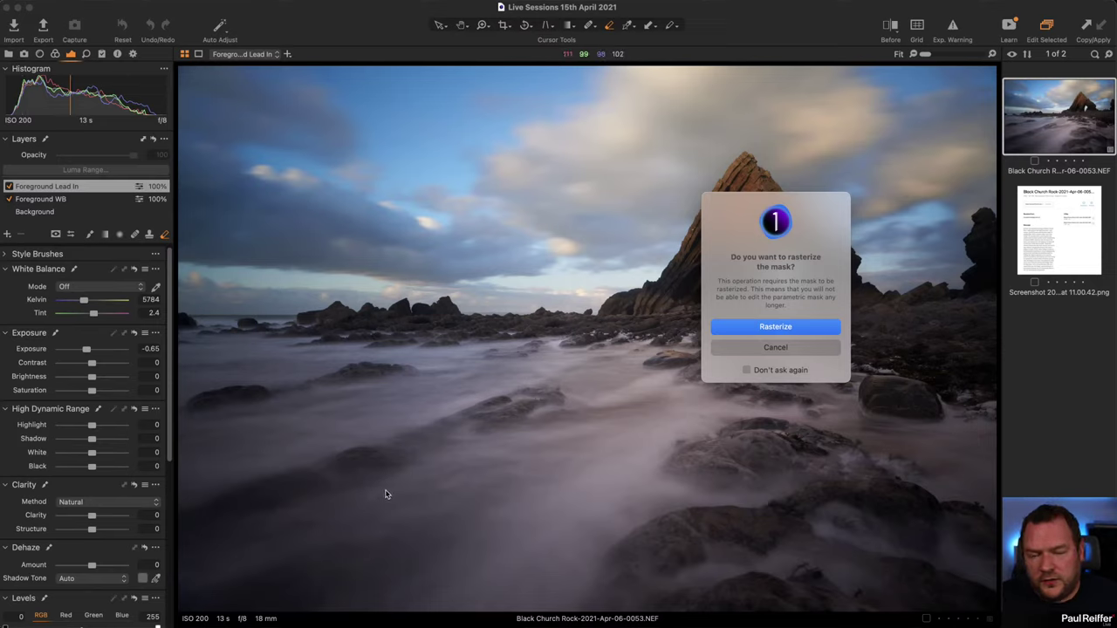
pyautogui.click(778, 326)
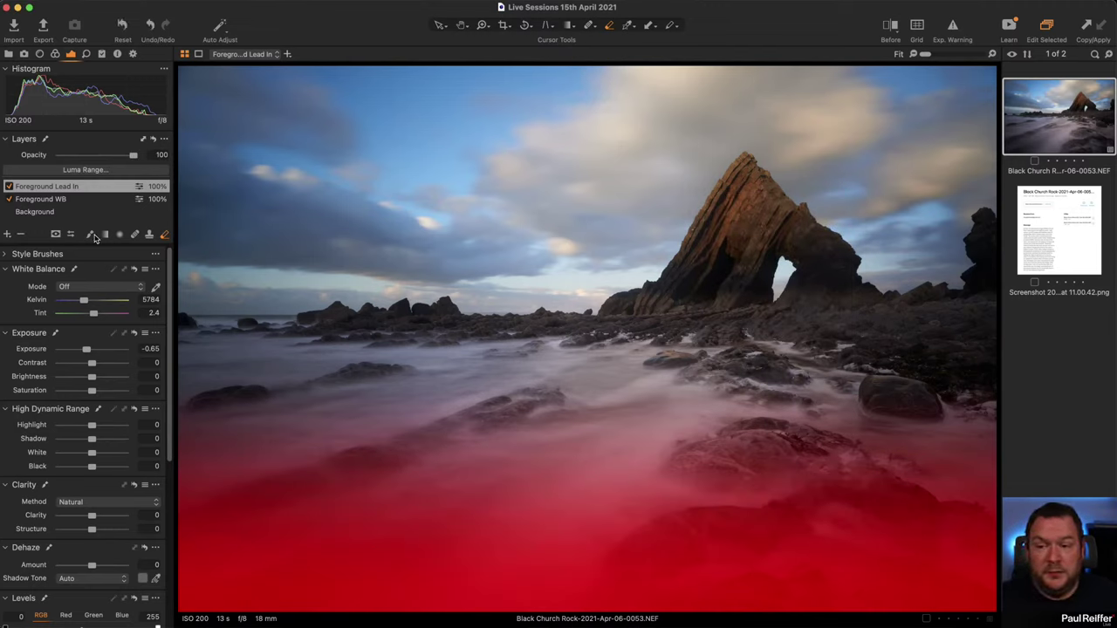
pyautogui.click(107, 235)
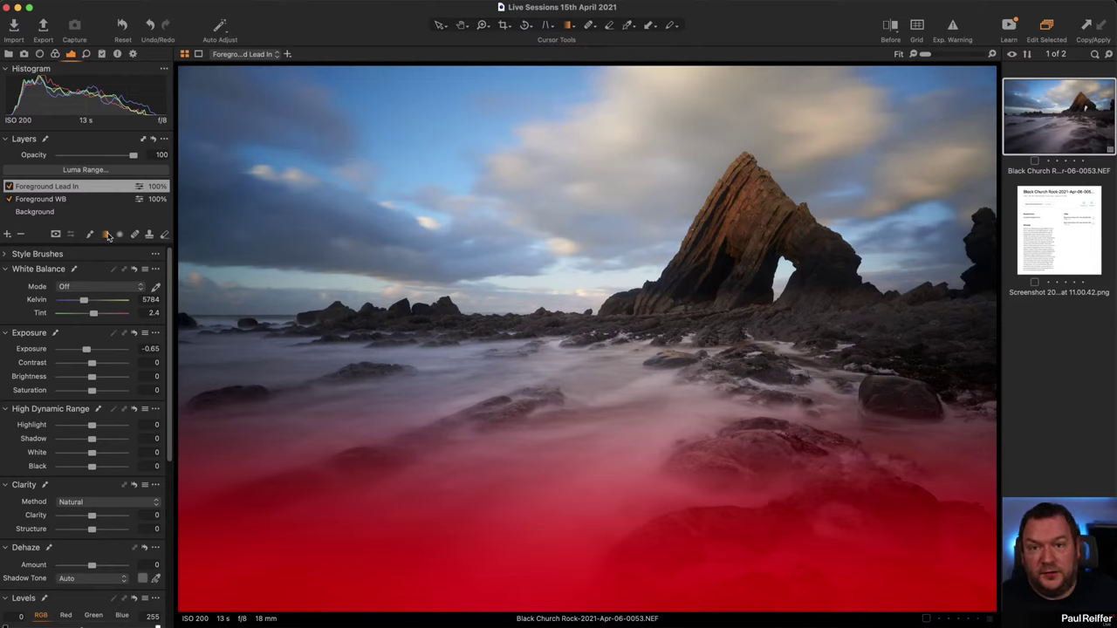
pyautogui.click(164, 234)
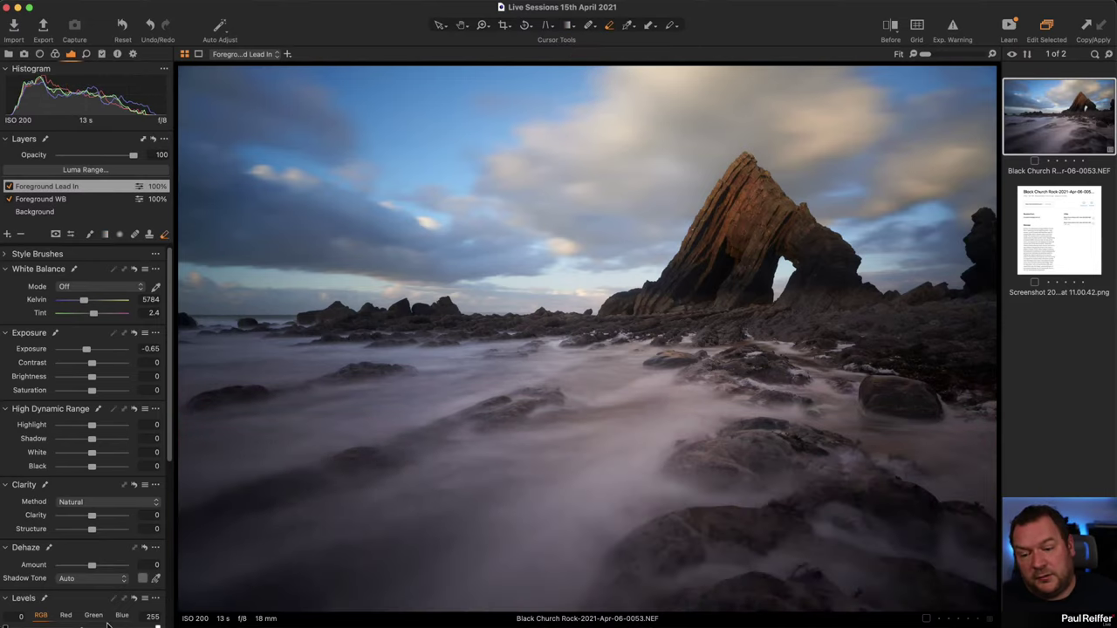
pyautogui.press('super+BackSpace')
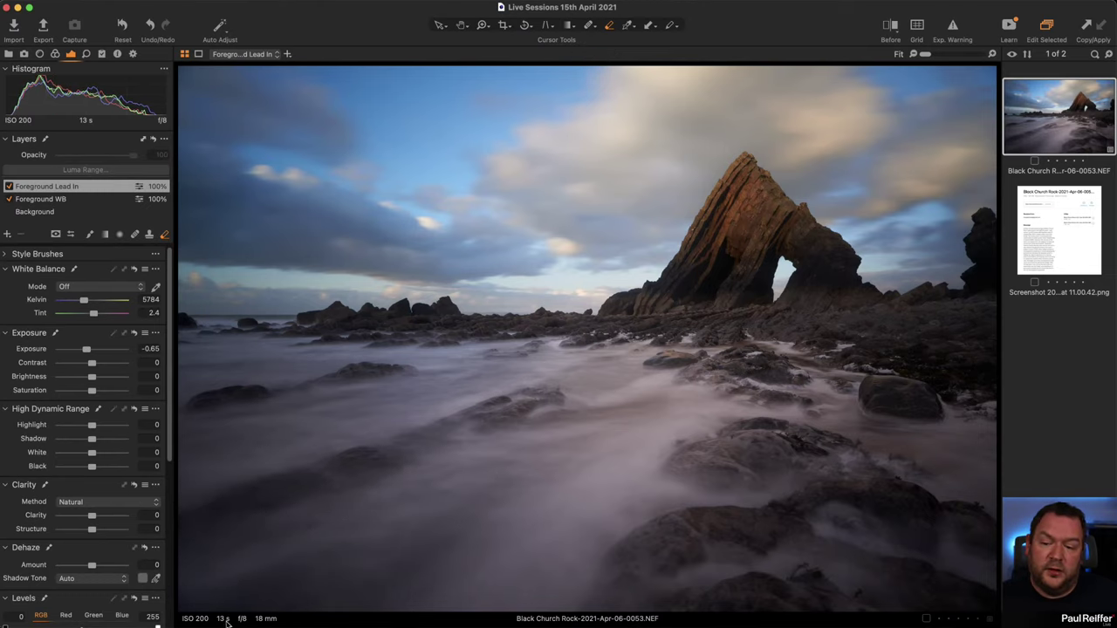
pyautogui.click(379, 563)
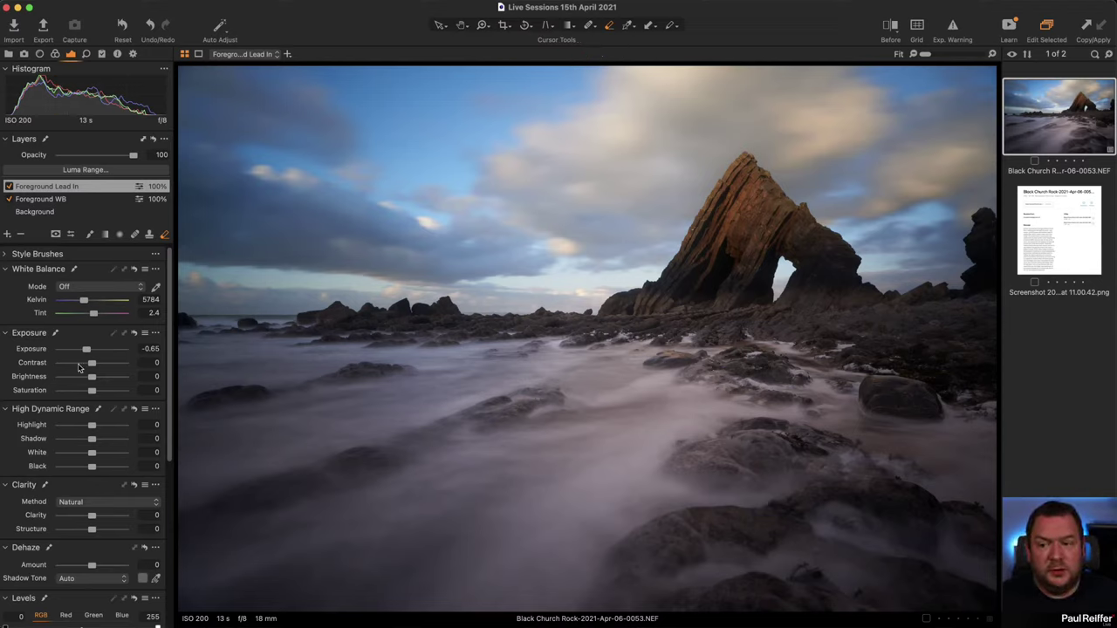
# - Try full clarity on the Foreground WB layer, and settle on a clarity of 30 with the Natural method
pyautogui.click(52, 199)
pyautogui.moveTo(487, 375); pyautogui.dragTo(598, 349)
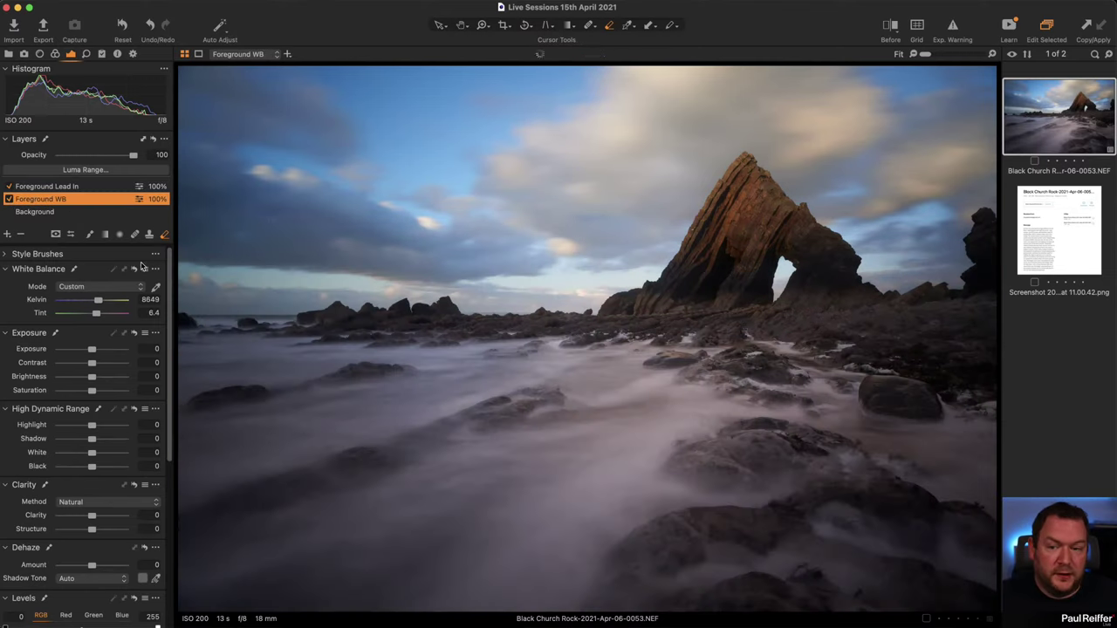
pyautogui.moveTo(91, 521); pyautogui.dragTo(132, 519)
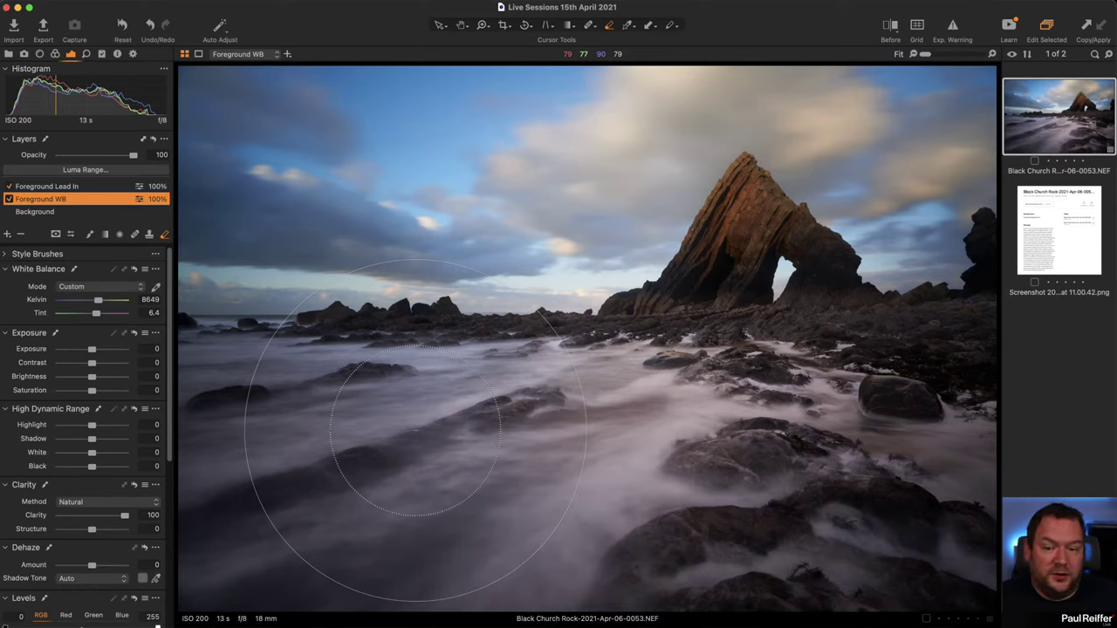
pyautogui.moveTo(125, 515); pyautogui.dragTo(101, 522)
# - Compare the foreground rocks up close with and without the Foreground WB clarity adjustment, keeping the adjustment applied
pyautogui.press('z')
pyautogui.click(694, 508)
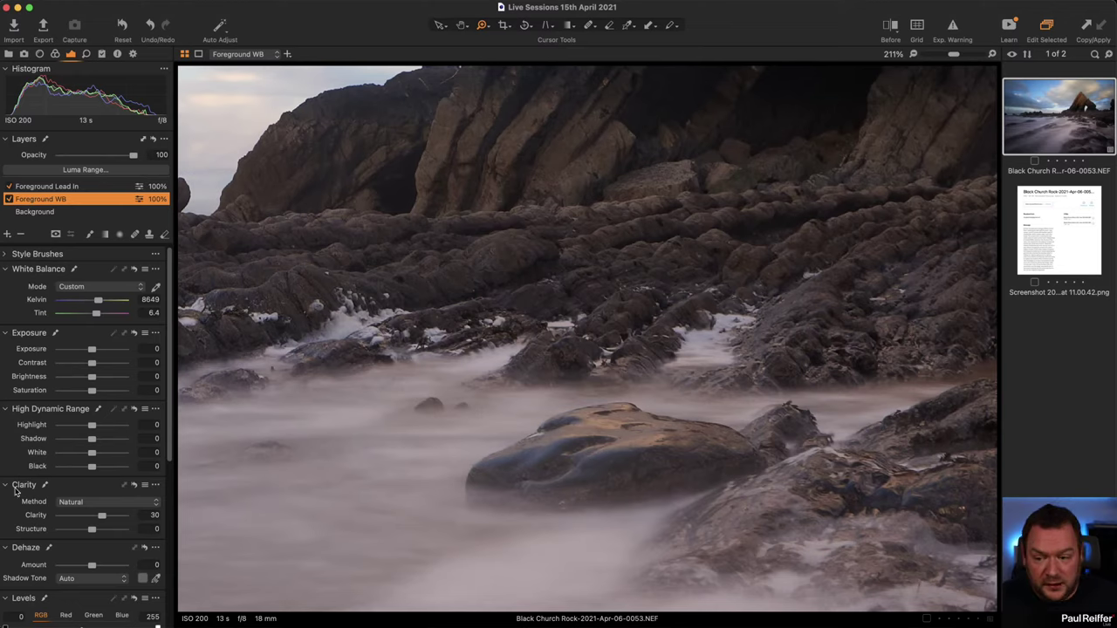
pyautogui.doubleClick(36, 515)
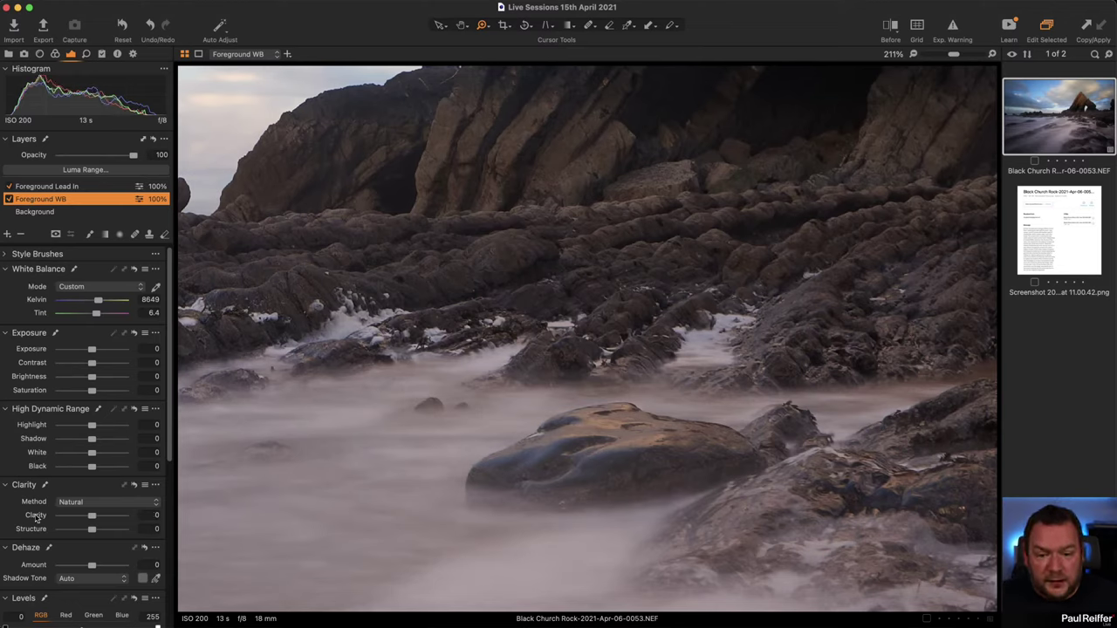
pyautogui.press('super+z')
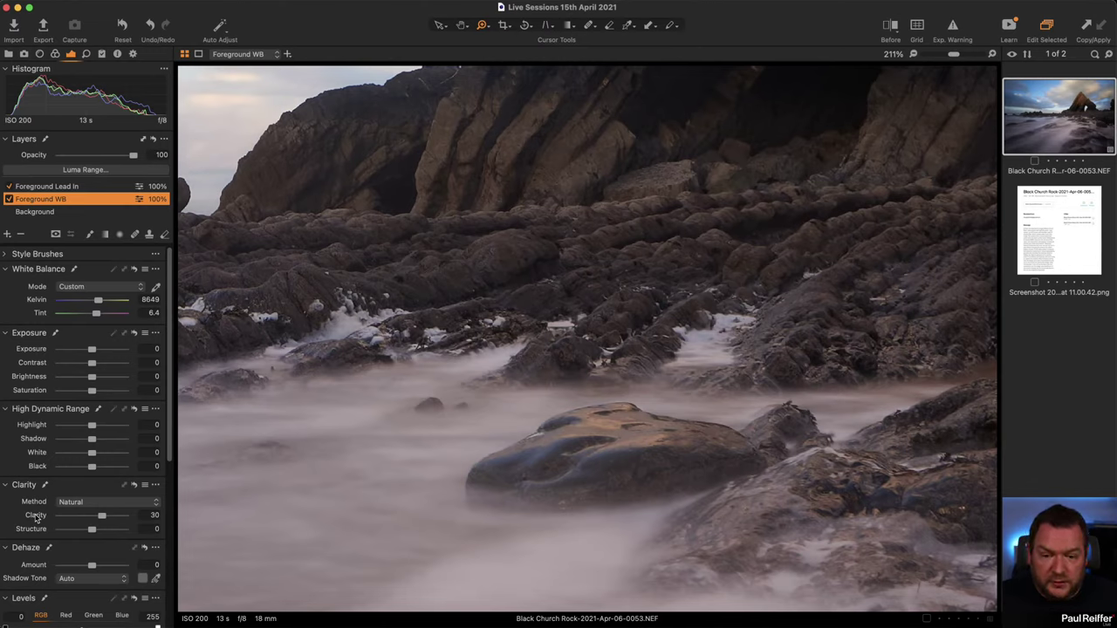
pyautogui.doubleClick(36, 516)
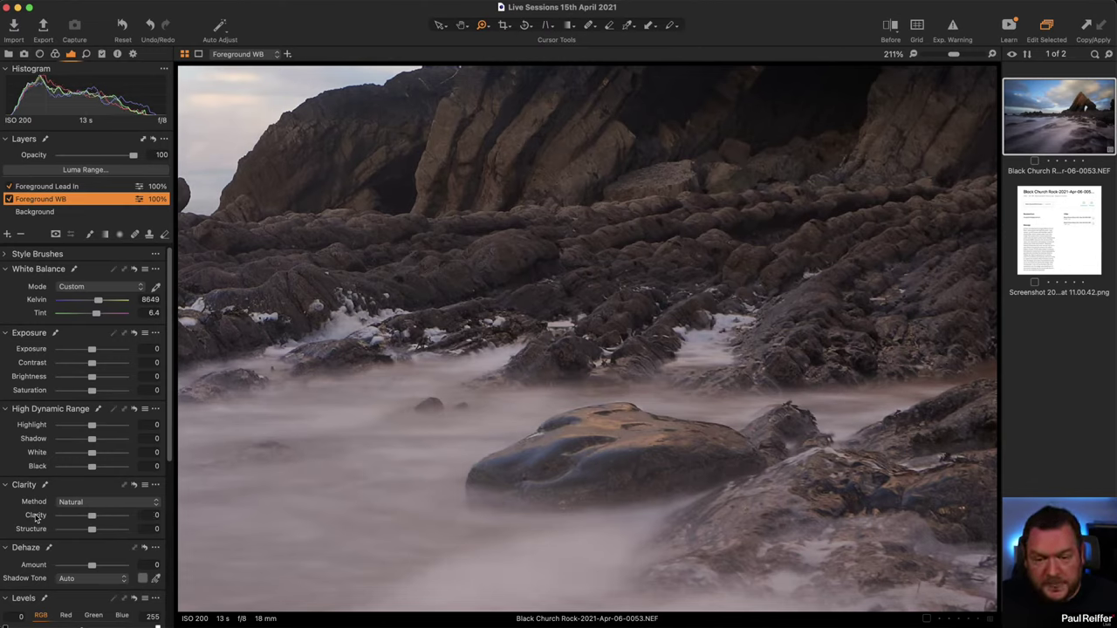
pyautogui.press('super+z')
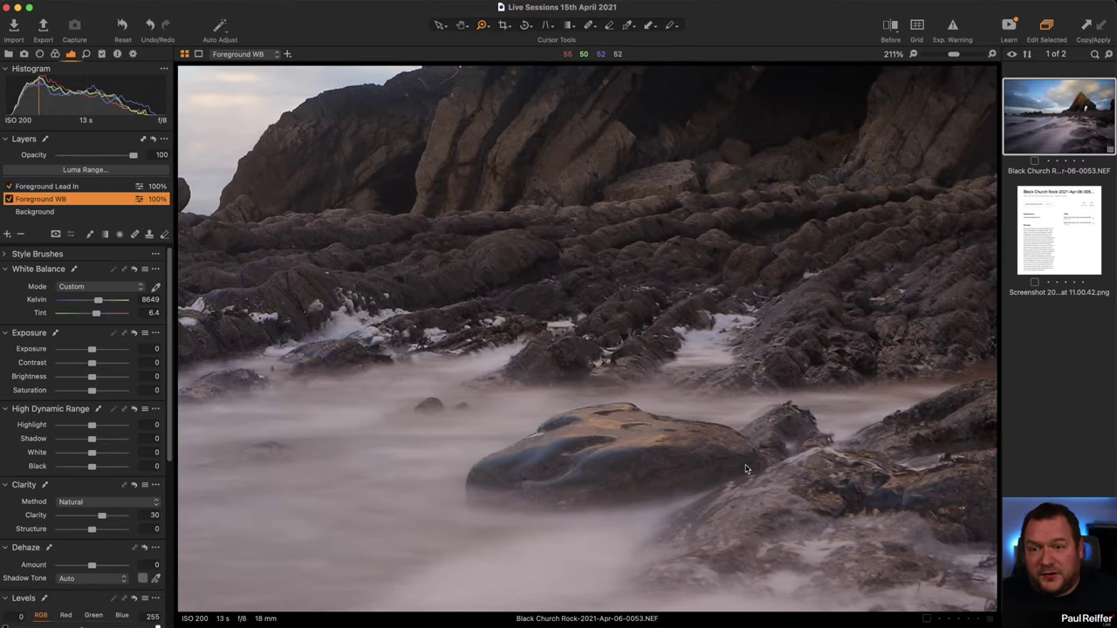
pyautogui.scroll(-5, 585, 428)
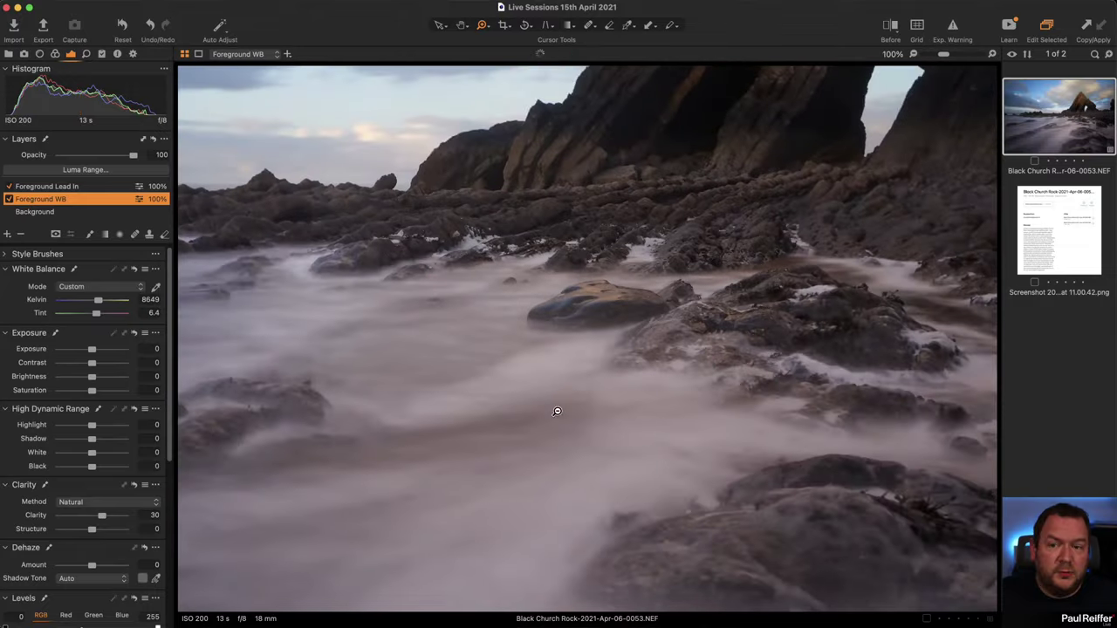
pyautogui.scroll(-2, 606, 371)
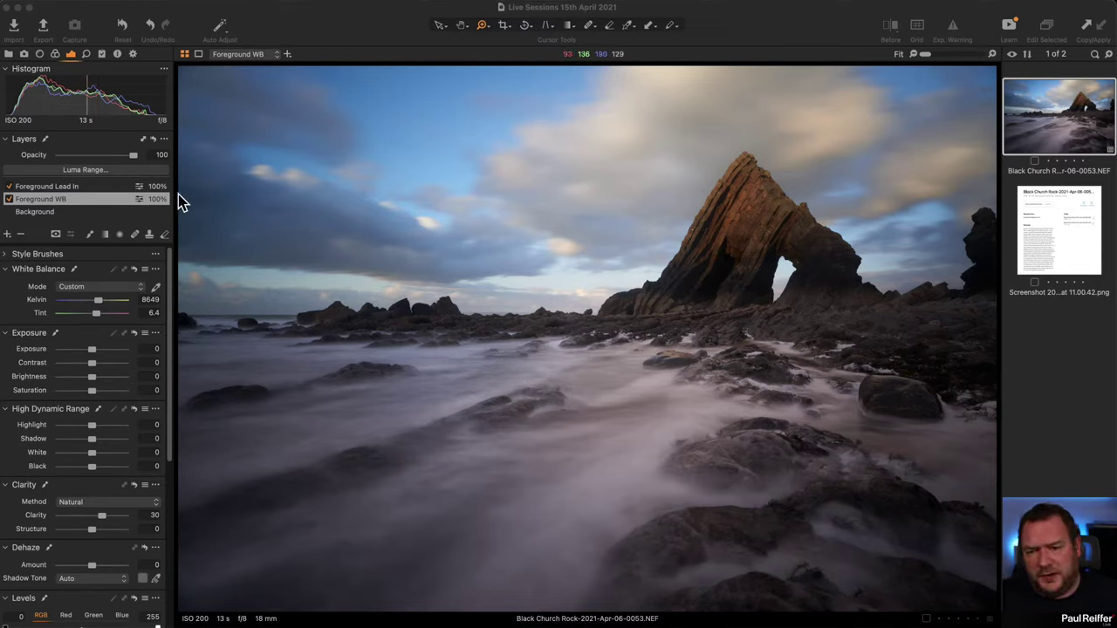
# - Add a new adjustment layer named Sky above the Foreground Lead In layer
pyautogui.click(7, 236)
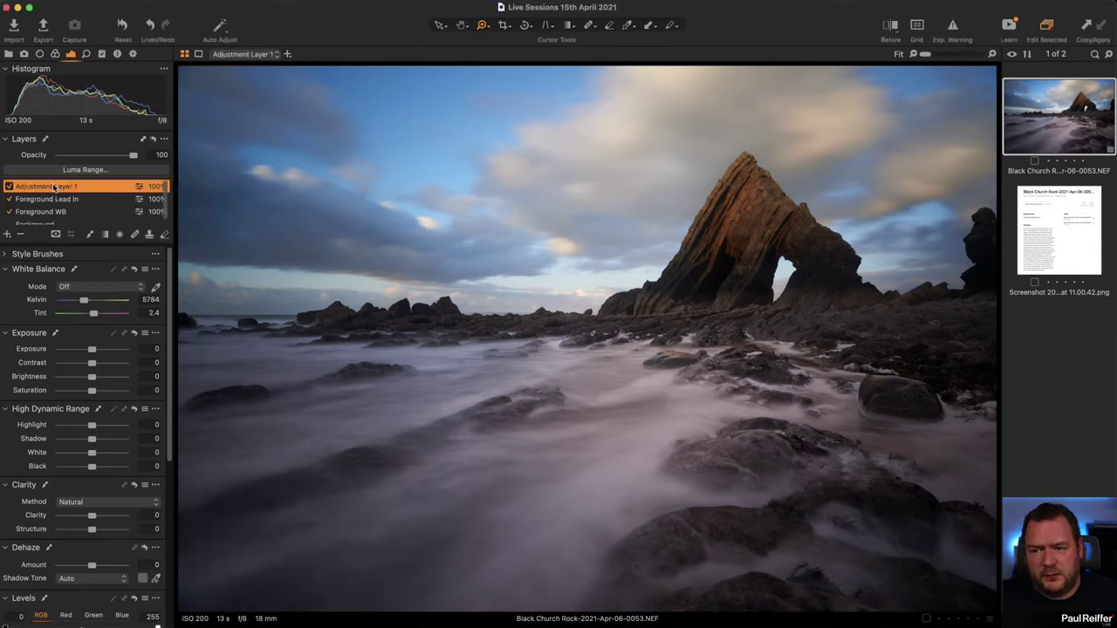
pyautogui.doubleClick(53, 186)
pyautogui.write('Sky')
pyautogui.press('Return')
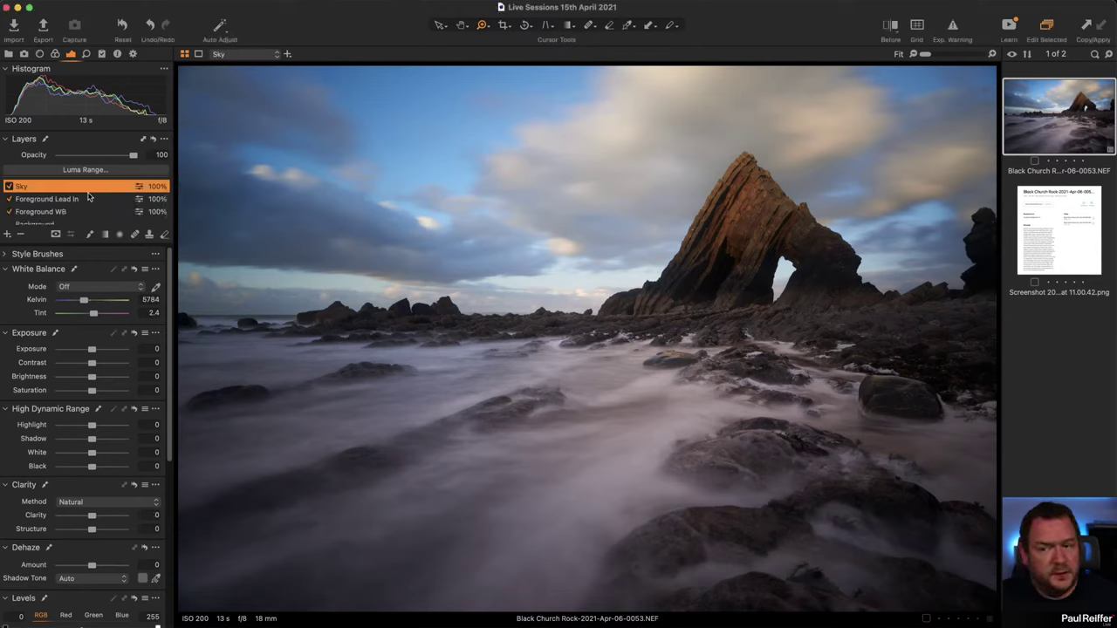
# - Draw a short horizontal linear gradient mask across the top of the sky and set the Sky layer's exposure to -0.28
pyautogui.click(107, 234)
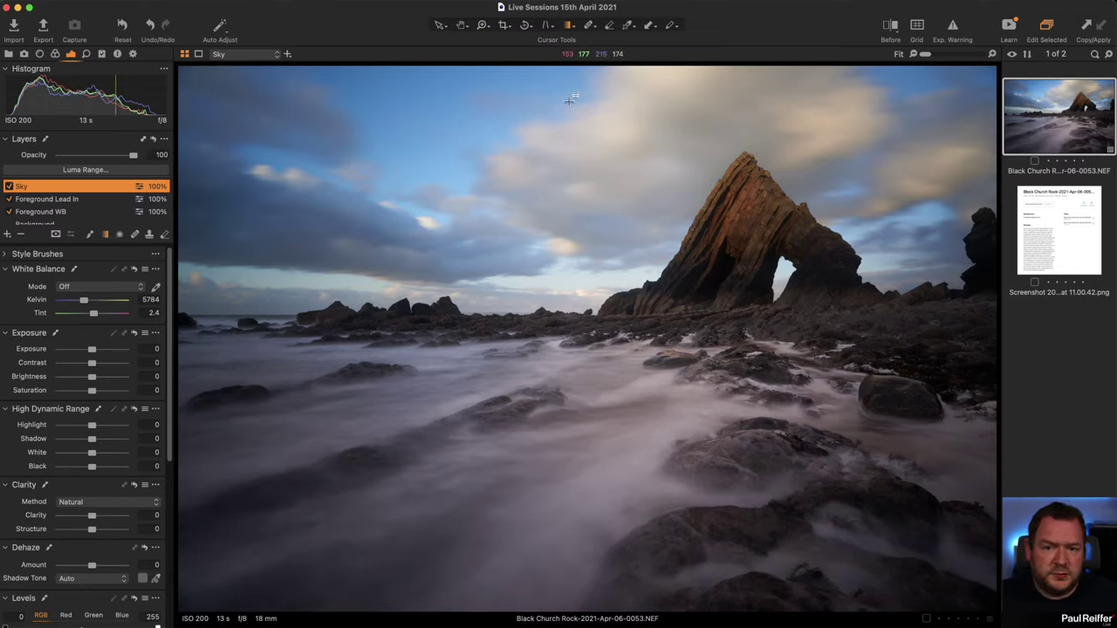
pyautogui.moveTo(651, 69); pyautogui.dragTo(649, 128)
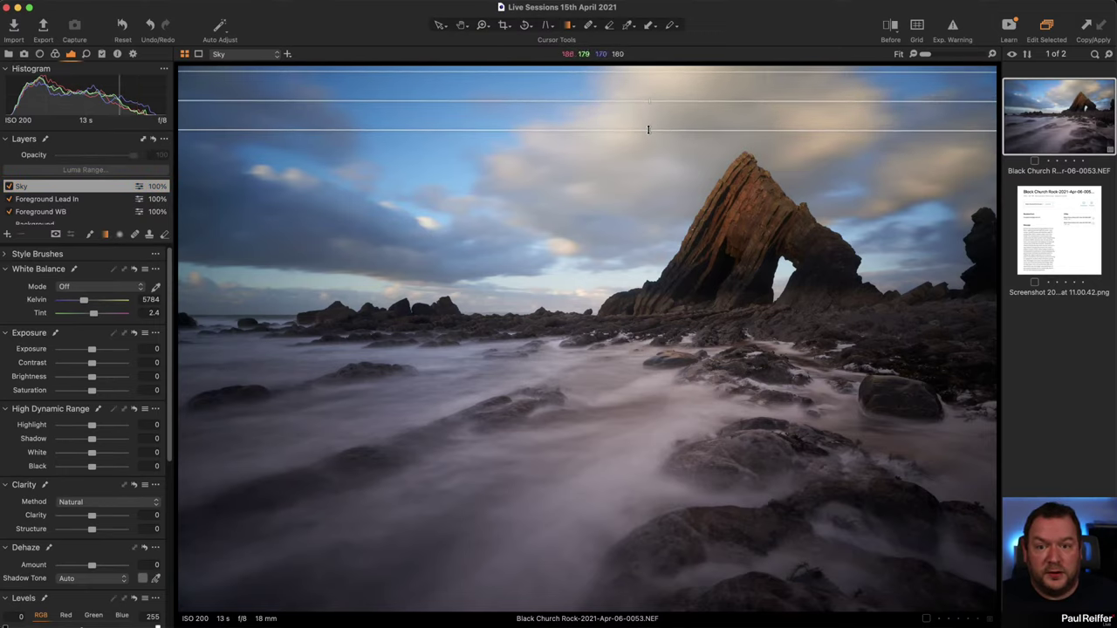
pyautogui.moveTo(86, 356); pyautogui.dragTo(90, 352)
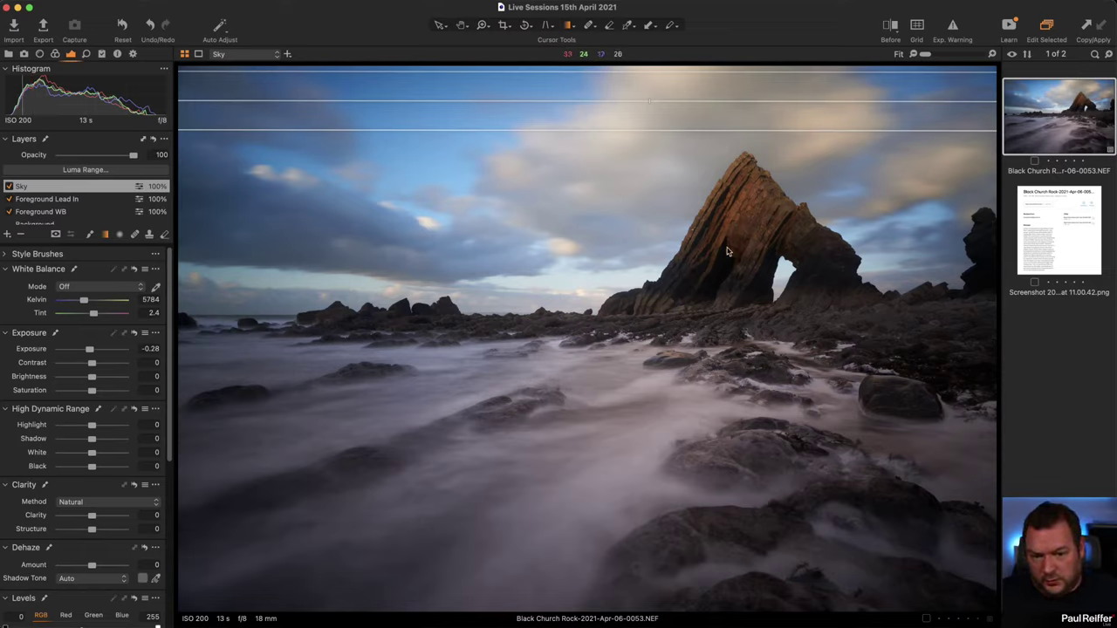
# - Add a new adjustment layer named Rock above the Sky layer
pyautogui.click(8, 235)
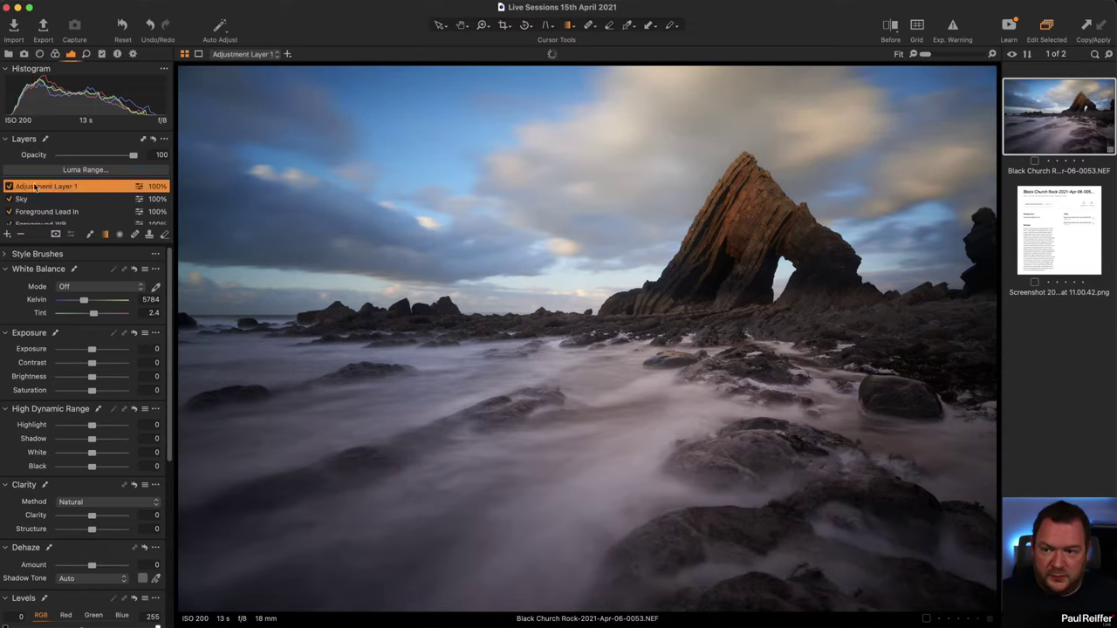
pyautogui.doubleClick(35, 187)
pyautogui.write('Rock')
pyautogui.press('Return')
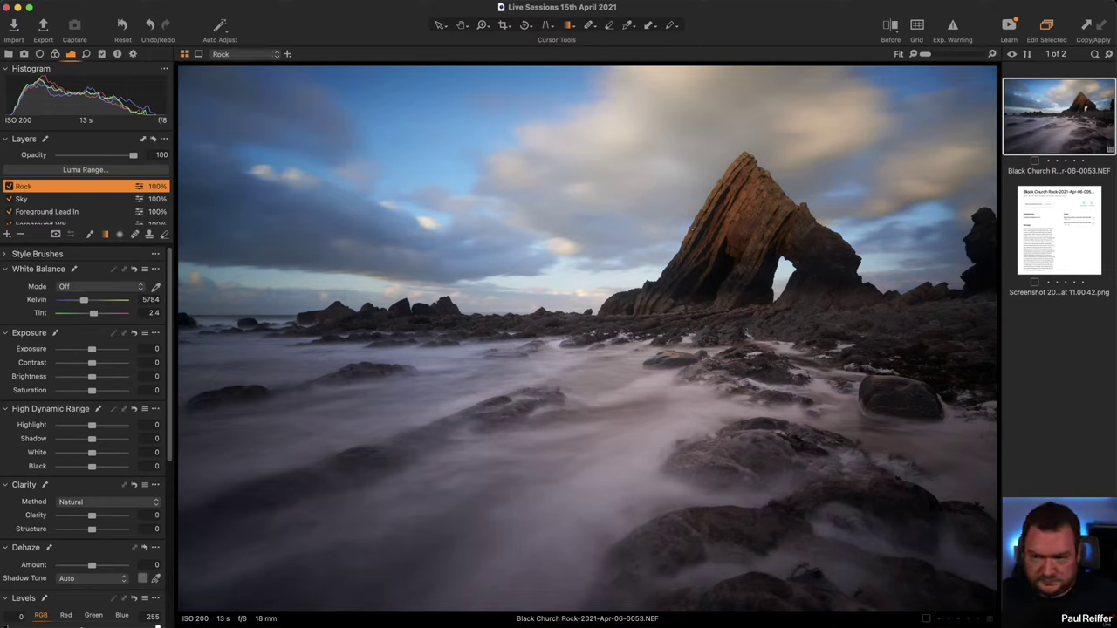
# - Brush a rough mask over the rock arch and the whole horizon band, using brush size 1,031 and hardness 75 with the mask shown
pyautogui.click(90, 235)
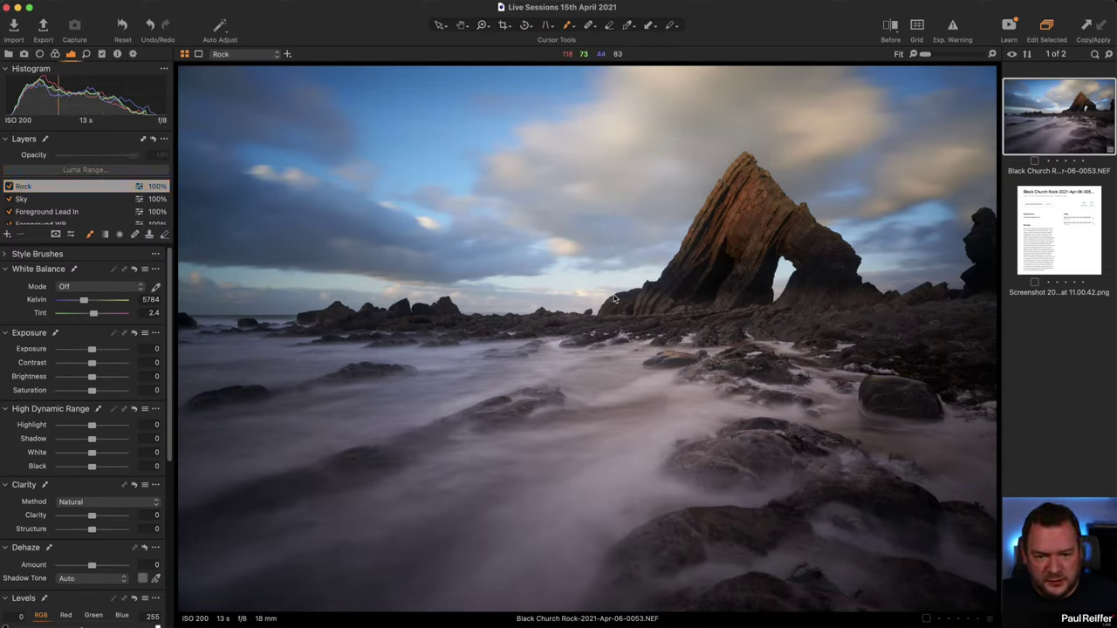
pyautogui.press('m')
pyautogui.rightClick(736, 238)
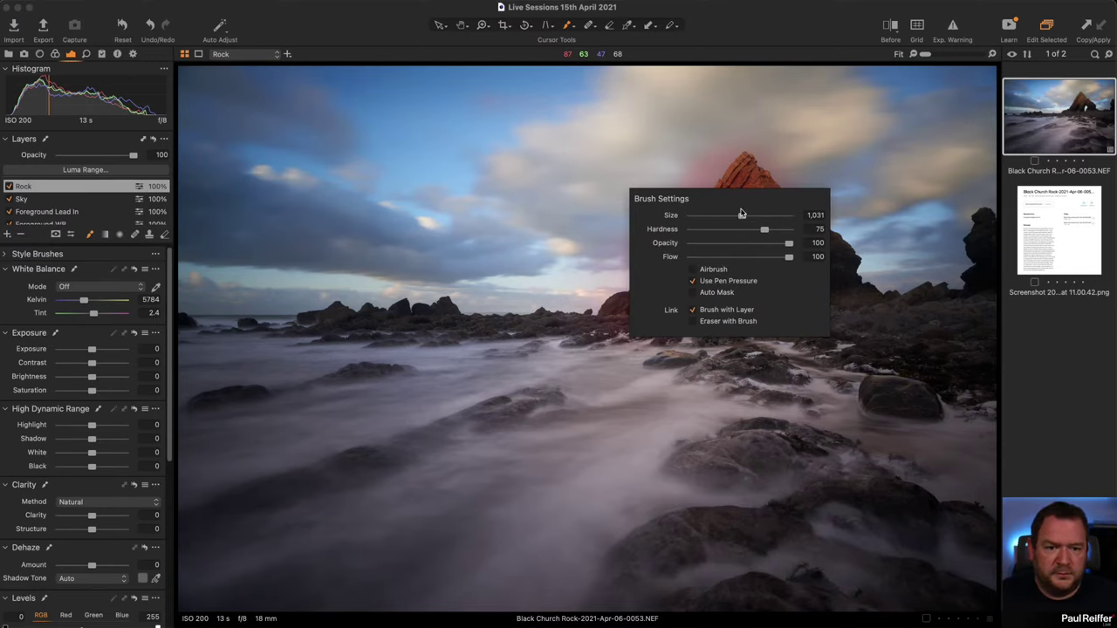
pyautogui.moveTo(738, 193)
pyautogui.mouseDown()
pyautogui.moveTo(859, 277)
pyautogui.moveTo(735, 271)
pyautogui.moveTo(617, 288)
pyautogui.moveTo(922, 298)
pyautogui.mouseUp()
pyautogui.moveTo(997, 230)
pyautogui.mouseDown()
pyautogui.moveTo(995, 329)
pyautogui.moveTo(952, 348)
pyautogui.moveTo(765, 305)
pyautogui.moveTo(210, 299)
pyautogui.mouseUp()
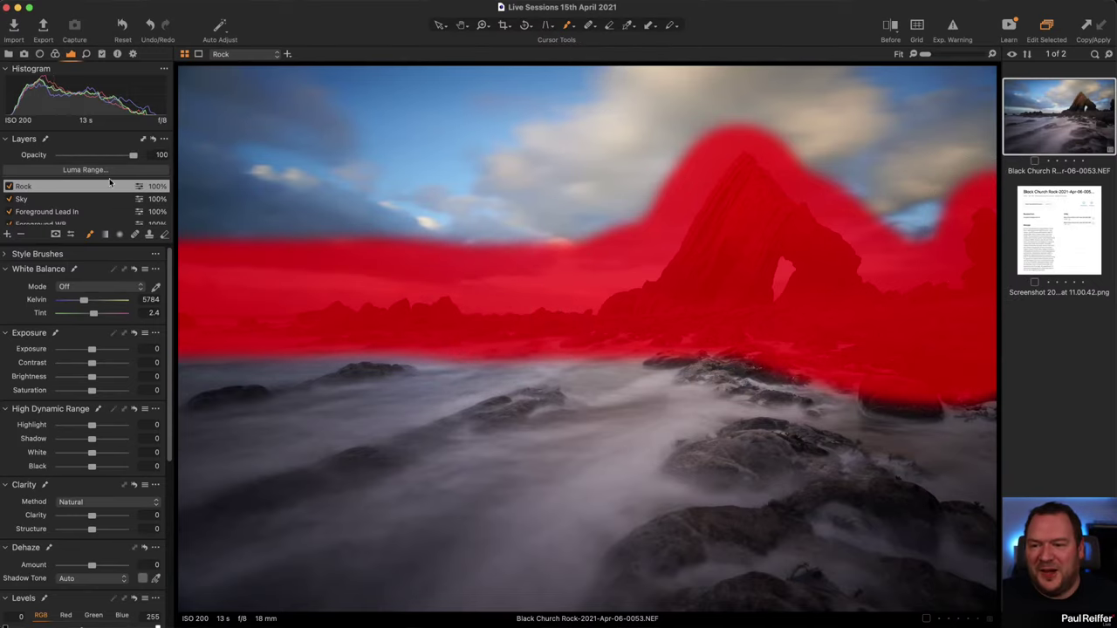
# - Limit the Rock mask to dark tones with a Luma Range of 0 to 42 and an upper falloff of 87, and apply it
pyautogui.click(99, 172)
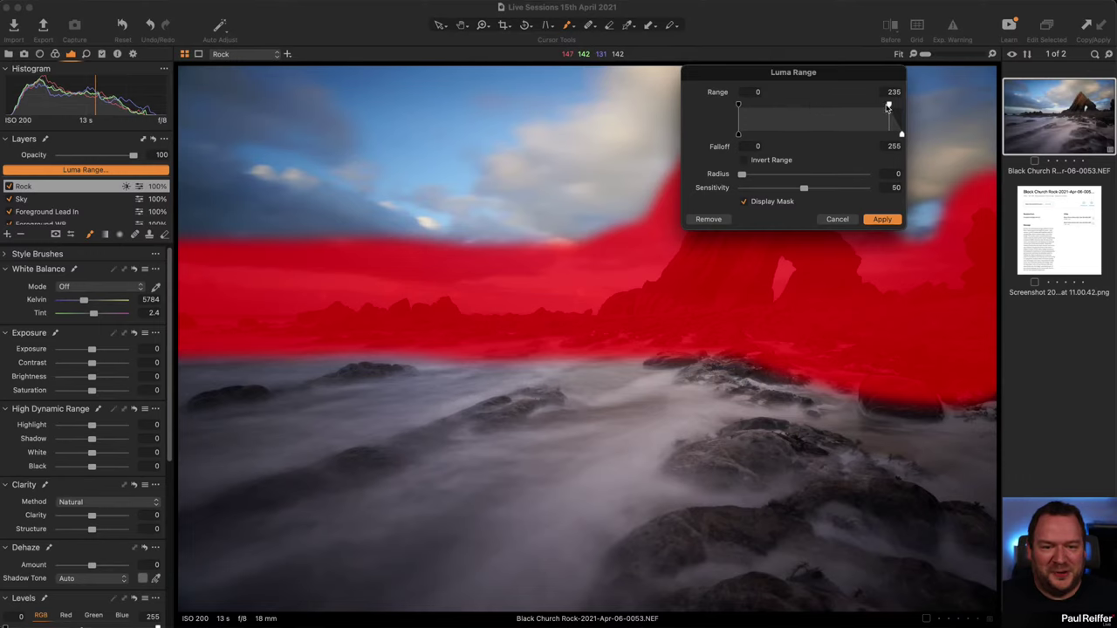
pyautogui.moveTo(887, 106)
pyautogui.mouseDown()
pyautogui.moveTo(741, 107)
pyautogui.moveTo(471, 415)
pyautogui.moveTo(446, 415)
pyautogui.mouseUp()
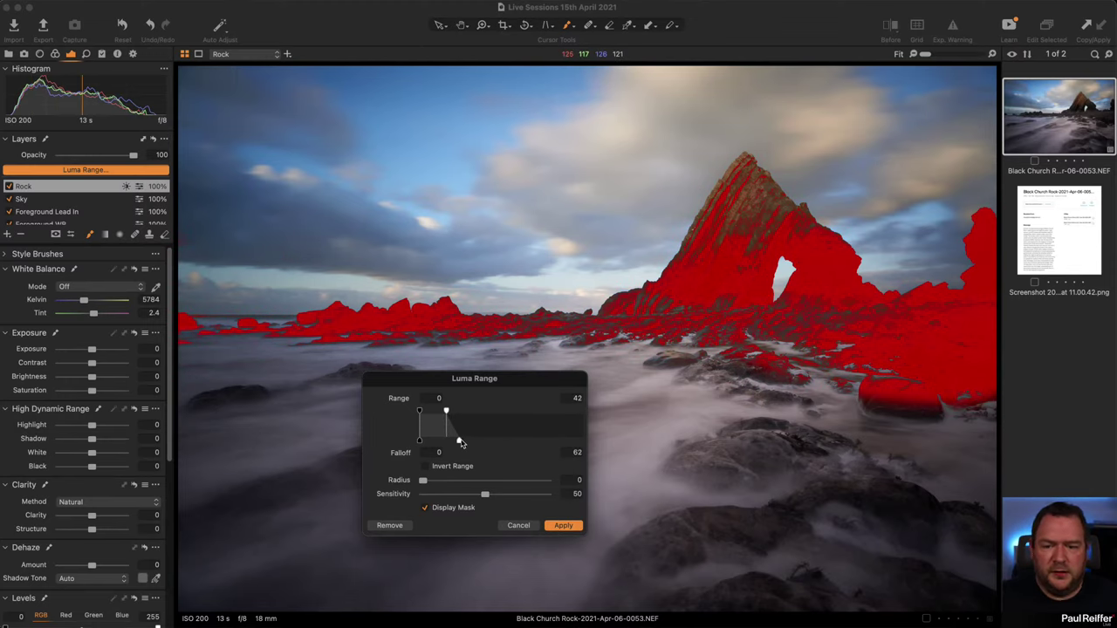
pyautogui.moveTo(458, 443); pyautogui.dragTo(474, 442)
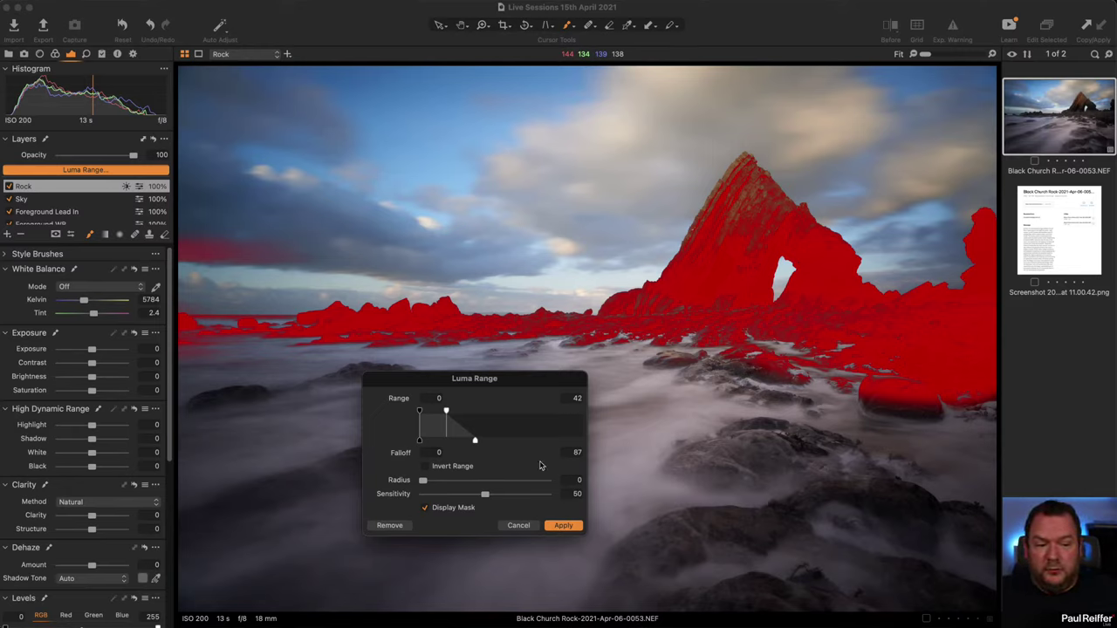
pyautogui.click(564, 525)
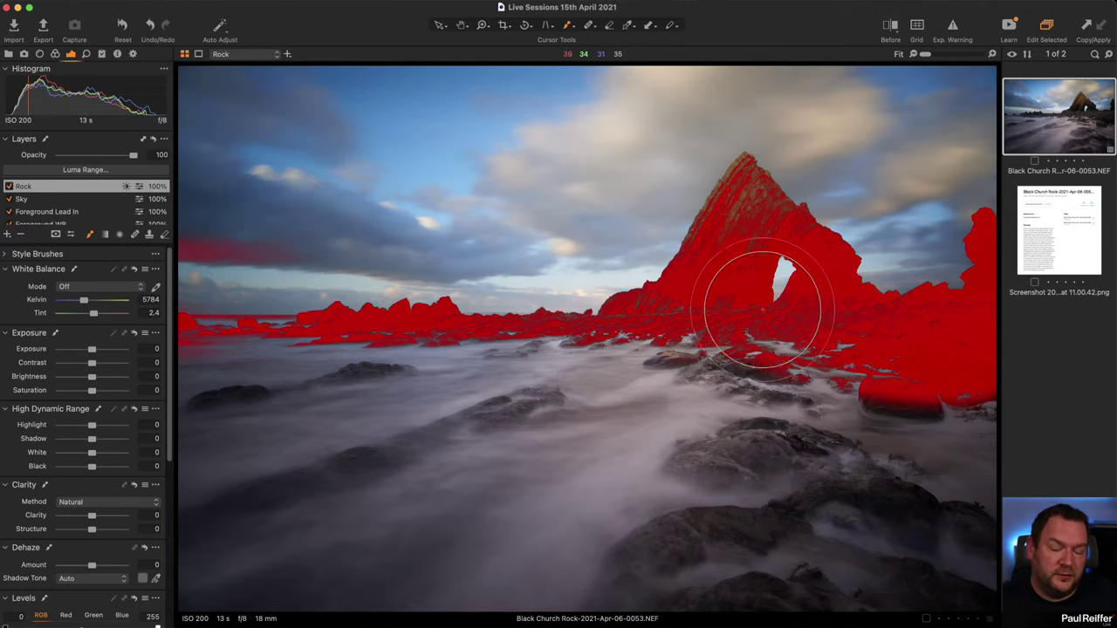
# - Erase the stray patch of the Rock mask in the dark cloud above the horizon, using a smaller eraser with hardness 0
pyautogui.click(164, 236)
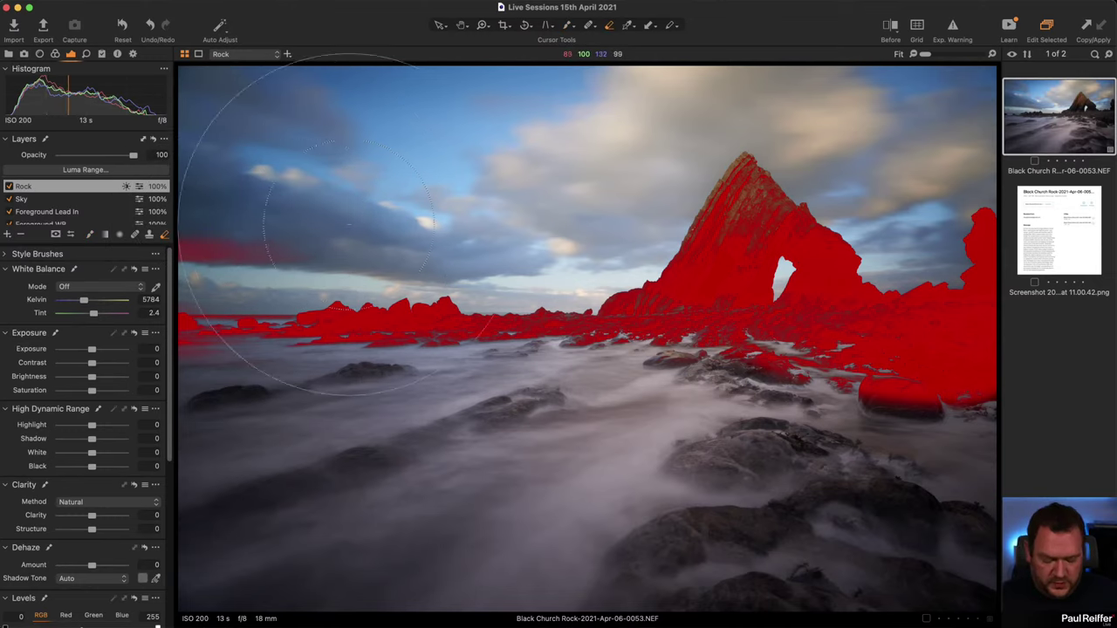
pyautogui.press('[')
pyautogui.press('[')
pyautogui.press('[')
pyautogui.press('[')
pyautogui.press('[')
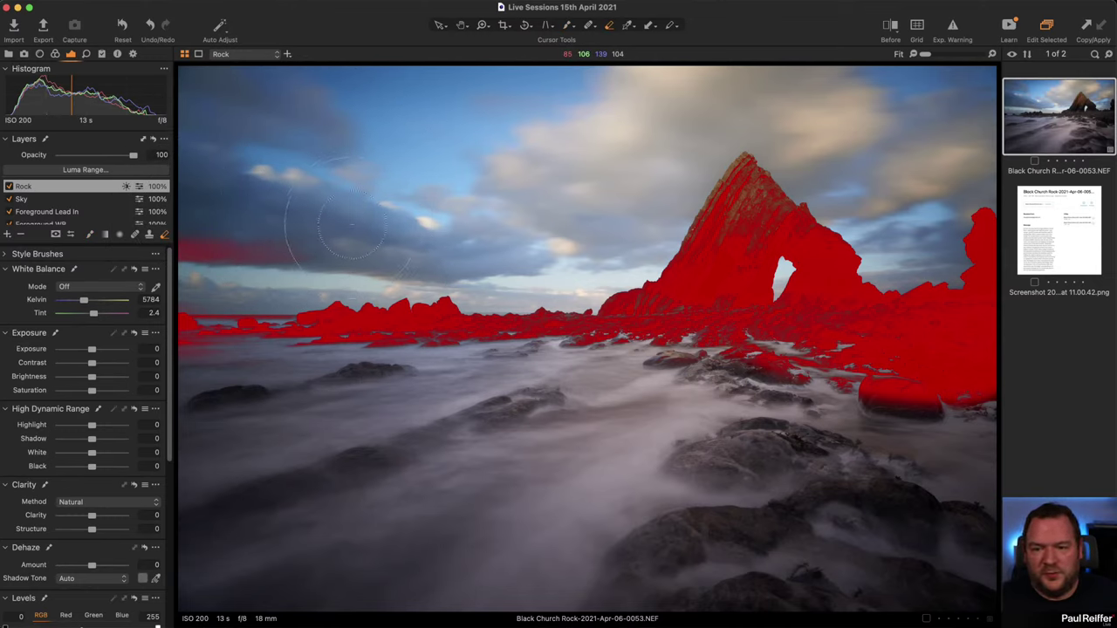
pyautogui.rightClick(416, 228)
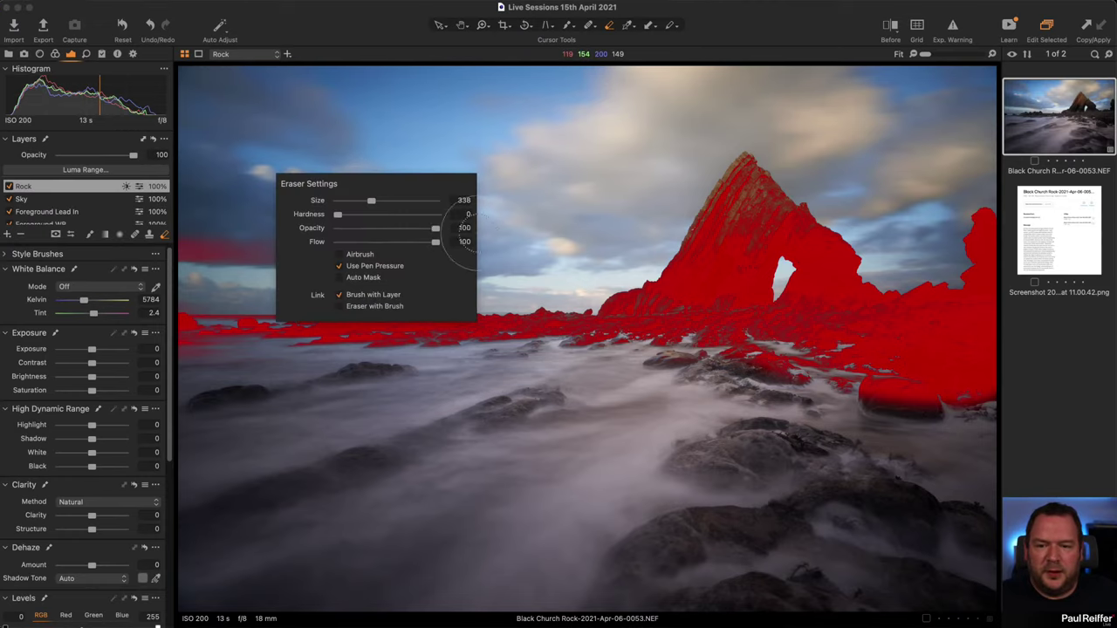
pyautogui.moveTo(288, 233)
pyautogui.mouseDown()
pyautogui.moveTo(165, 238)
pyautogui.moveTo(183, 245)
pyautogui.mouseUp()
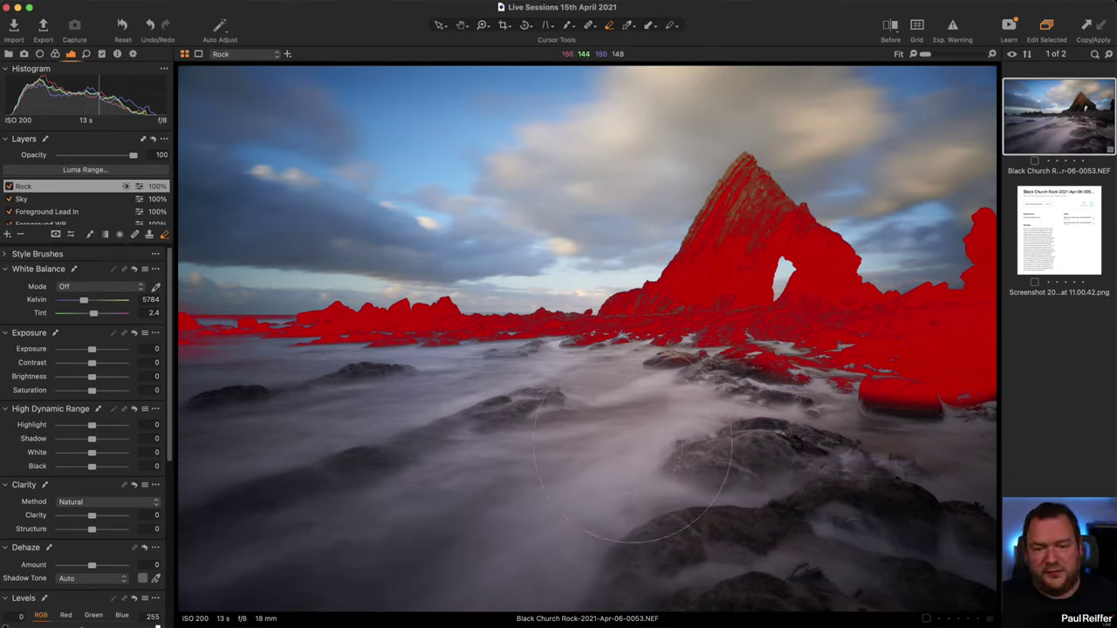
# - Fade the lower edge of the Rock mask along the shoreline and boulder with a larger soft eraser, and hide the mask overlay
pyautogui.rightClick(684, 486)
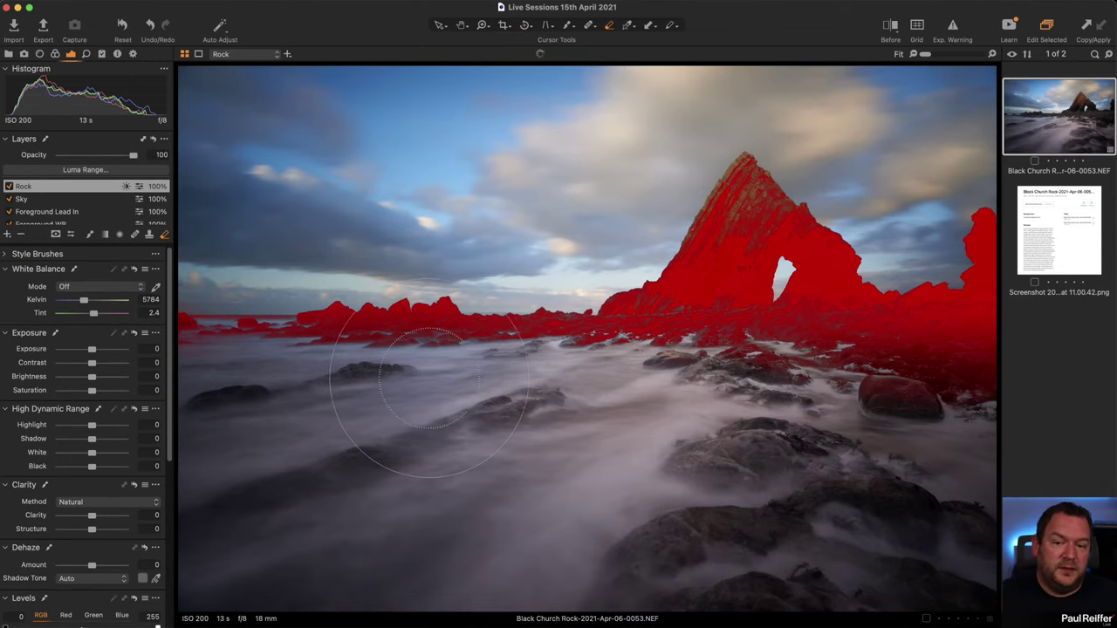
pyautogui.click(611, 420)
pyautogui.rightClick(611, 420)
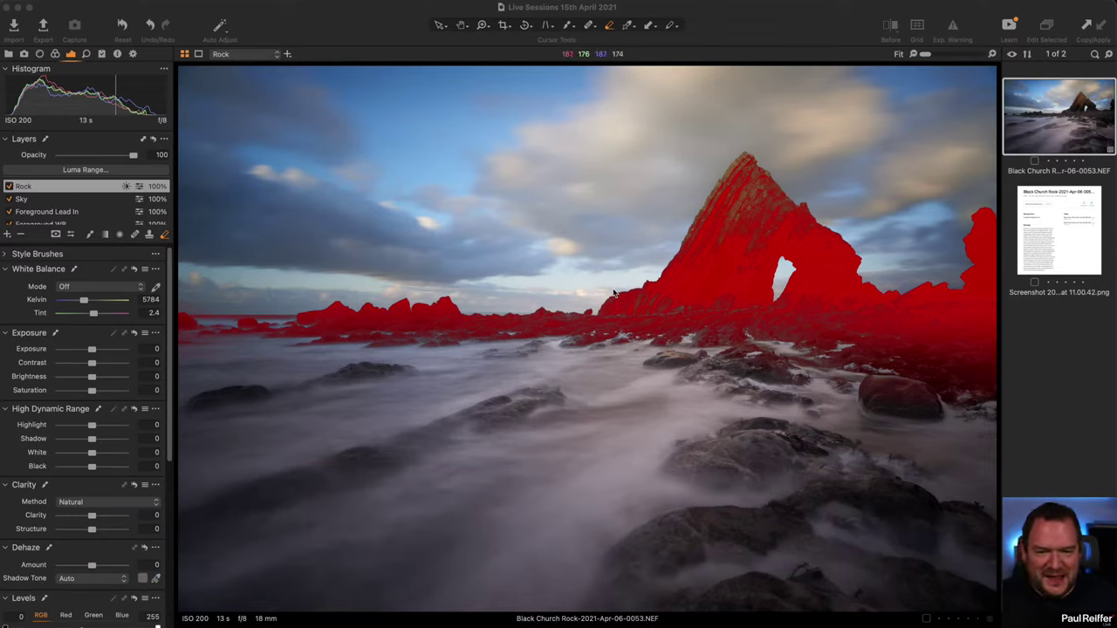
pyautogui.click(739, 36)
pyautogui.press('m')
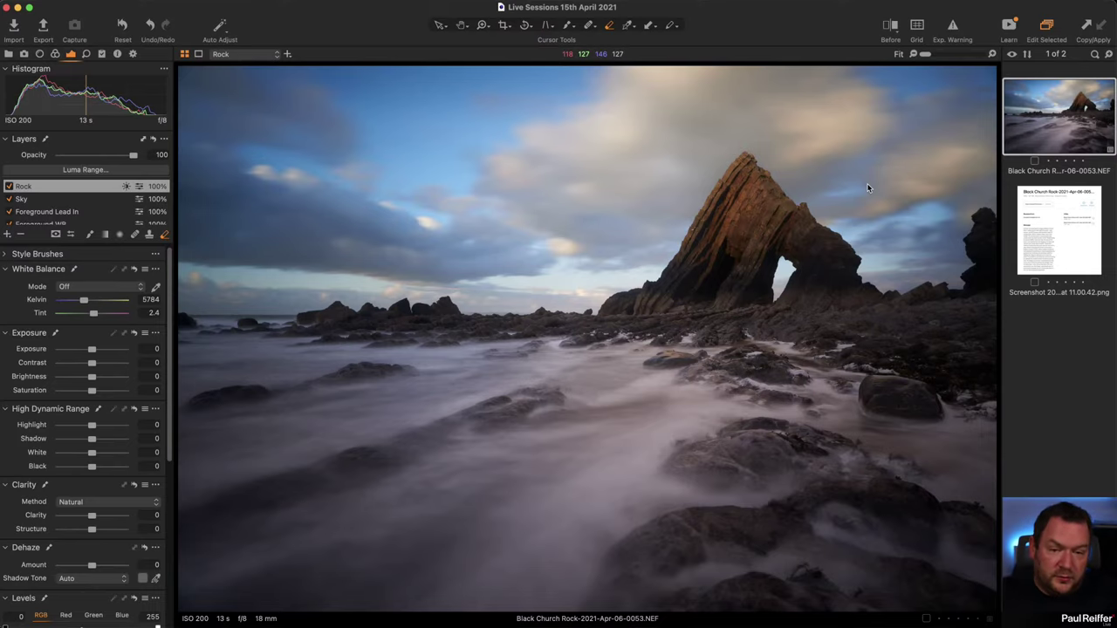
# - Check the Rock mask up close on the arch, and set the layer's shadow to 12 and its Natural clarity to 46
pyautogui.press('z')
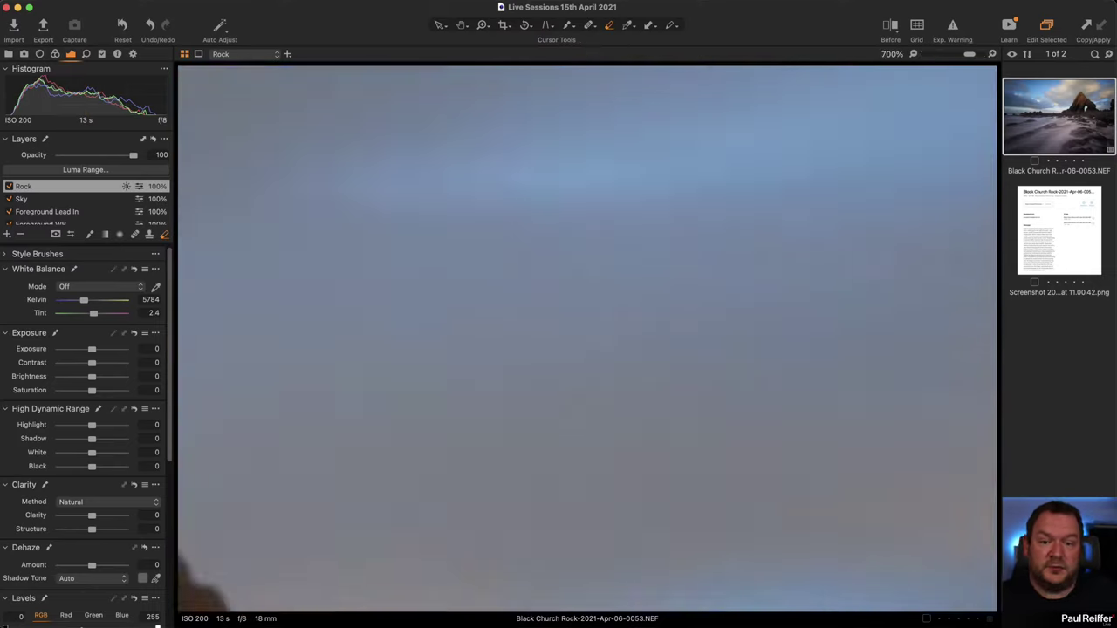
pyautogui.press('z')
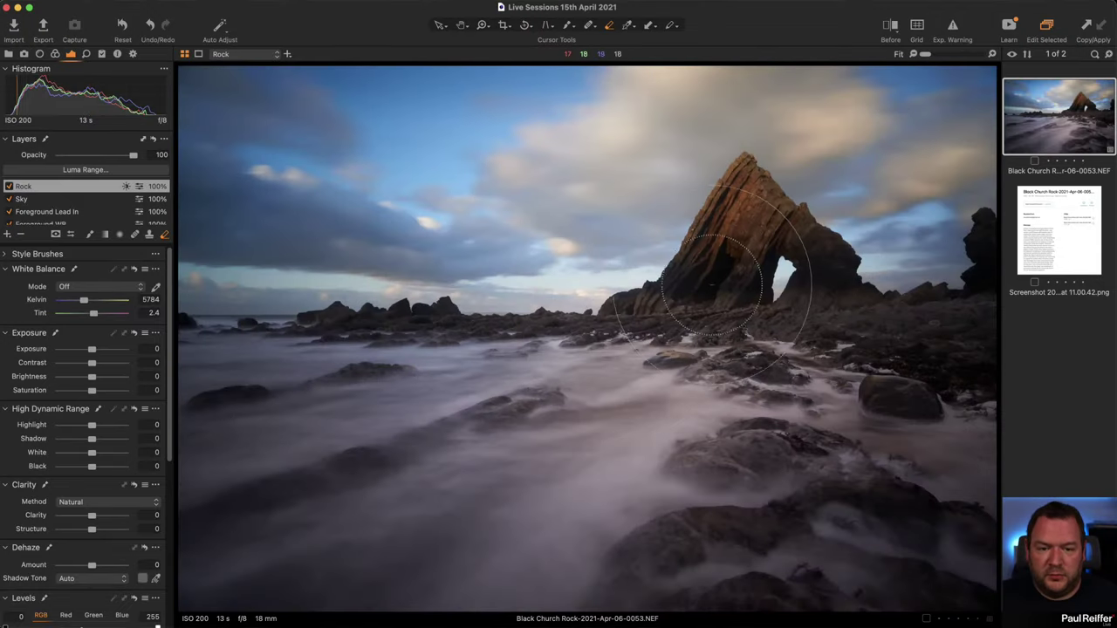
pyautogui.moveTo(628, 155); pyautogui.dragTo(925, 358)
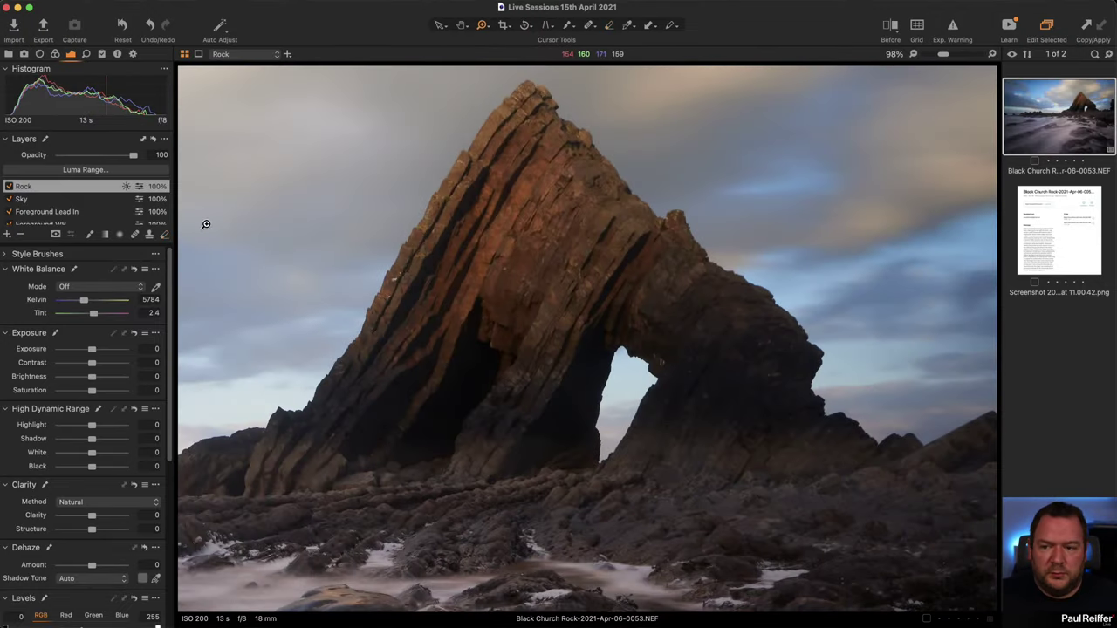
pyautogui.press('m')
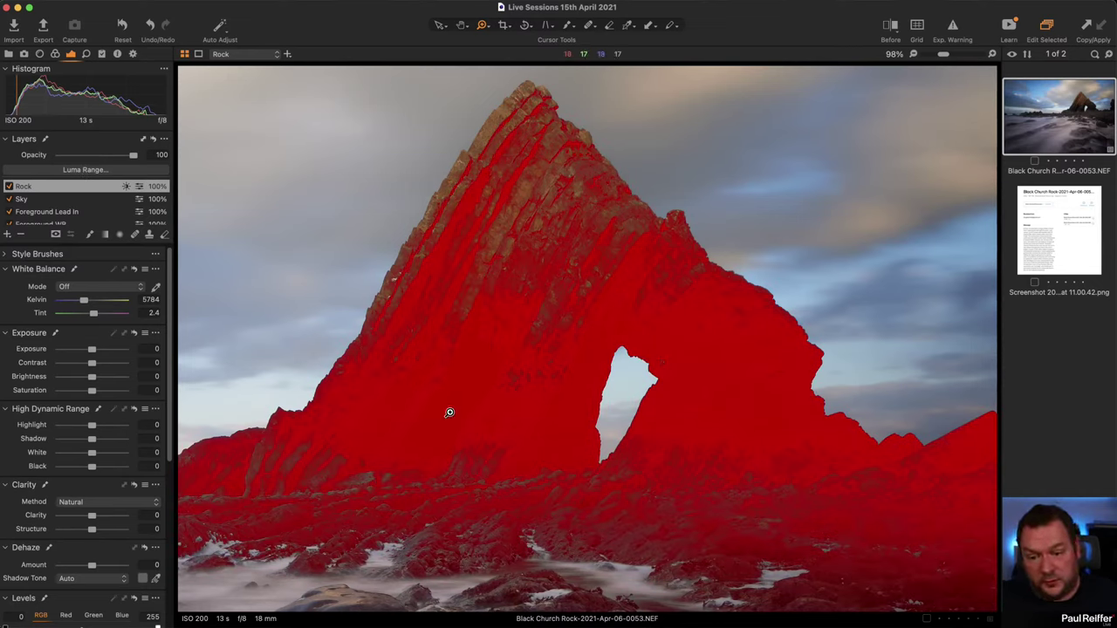
pyautogui.press('m')
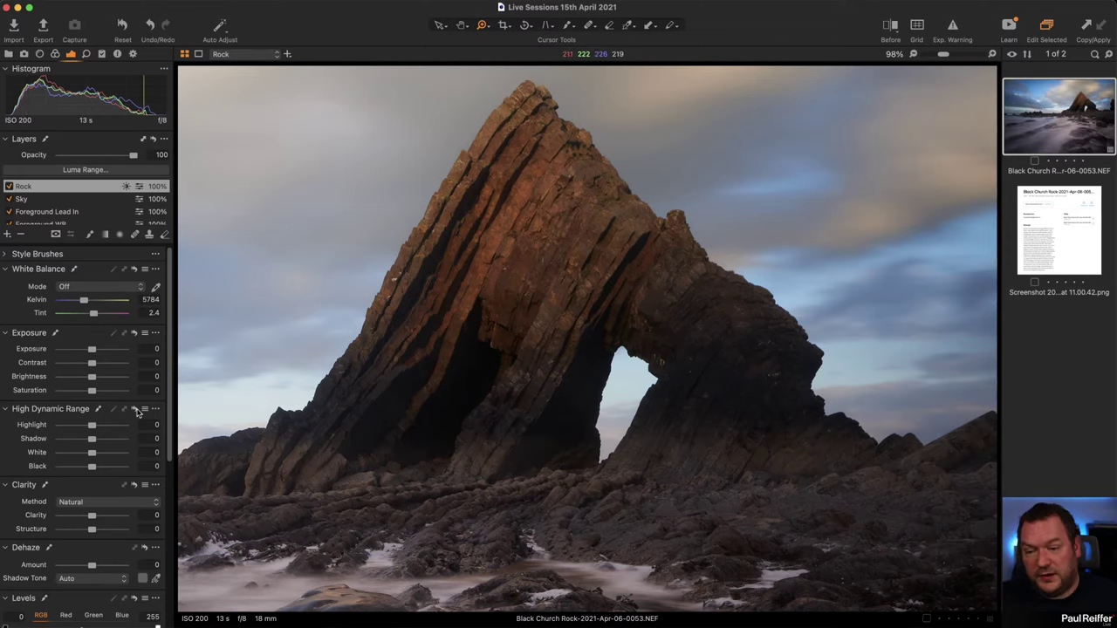
pyautogui.moveTo(92, 440); pyautogui.dragTo(95, 441)
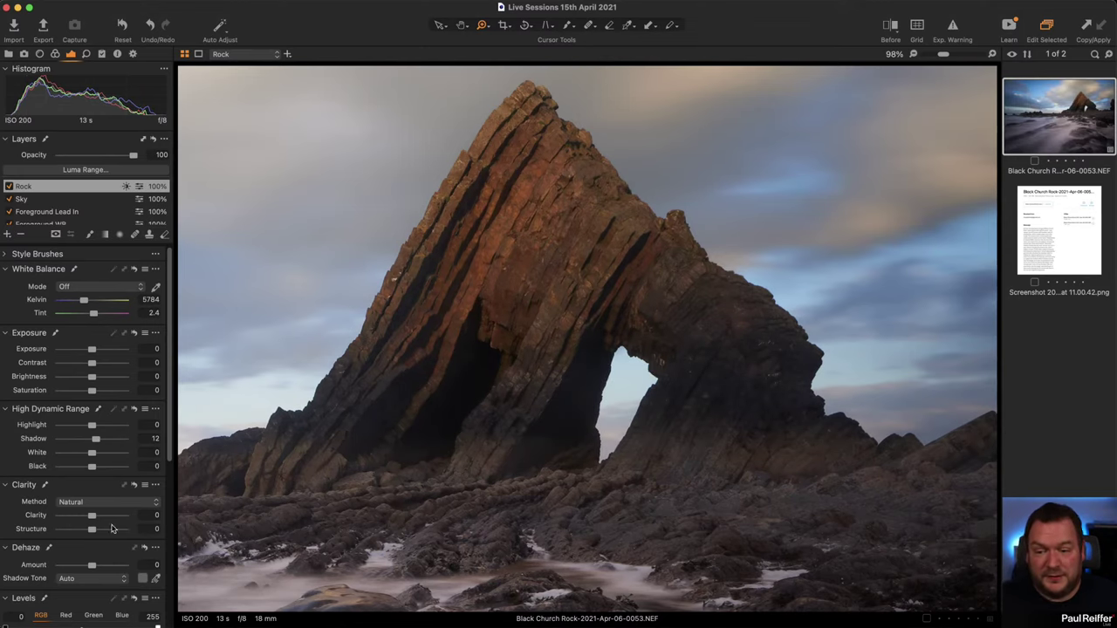
pyautogui.moveTo(96, 518); pyautogui.dragTo(108, 518)
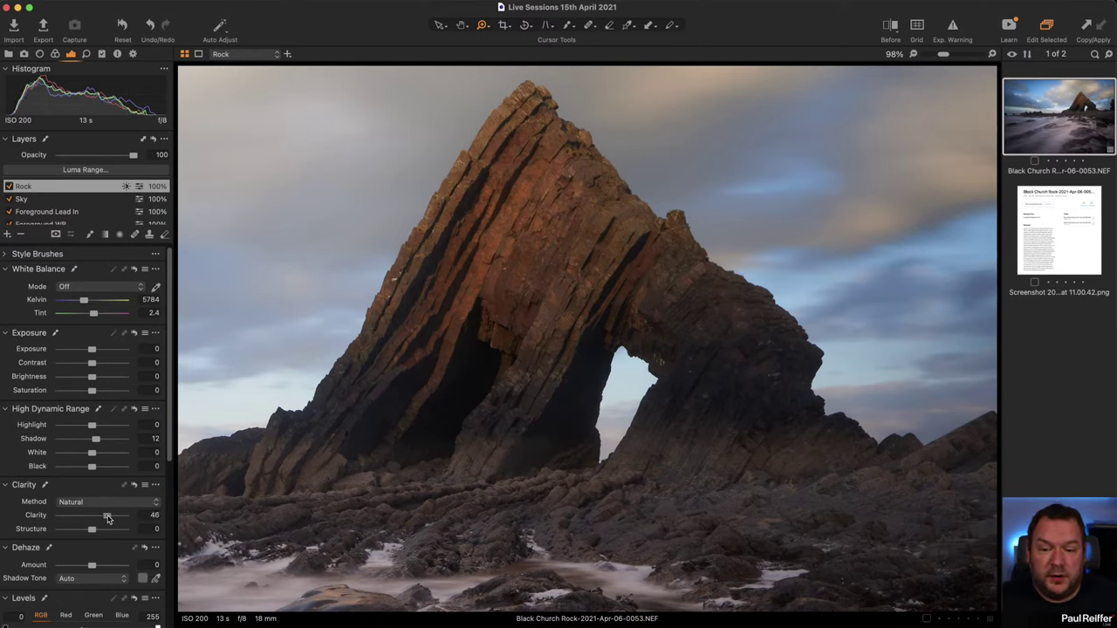
# - Set the Rock layer's contrast to 6 and compare the arch up close with and without the layer
pyautogui.click(8, 186)
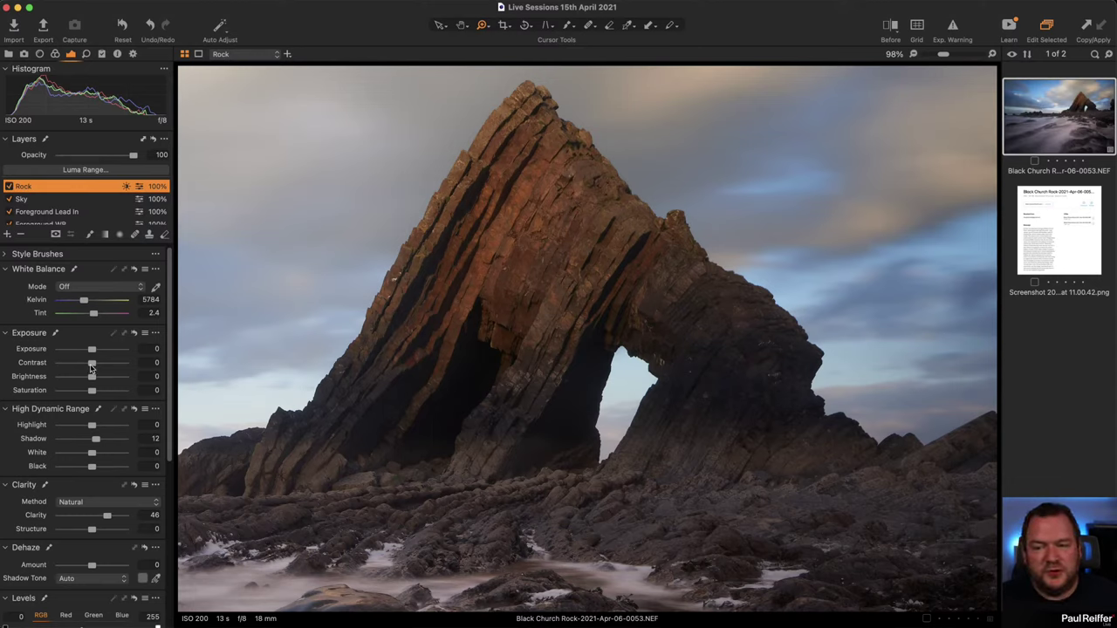
pyautogui.moveTo(90, 368); pyautogui.dragTo(96, 367)
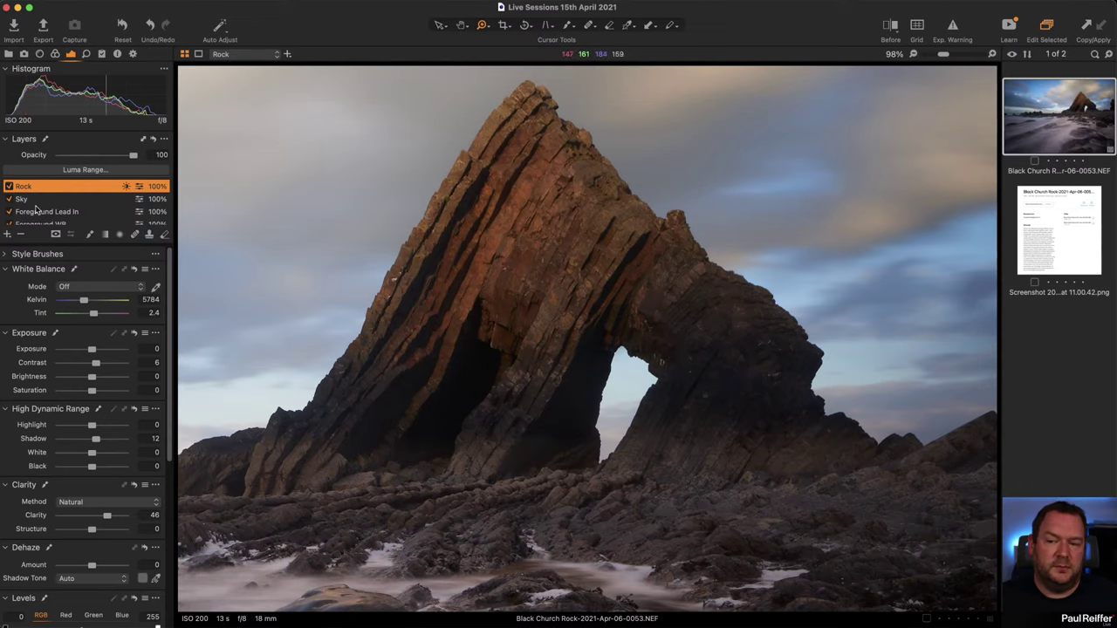
pyautogui.click(8, 187)
pyautogui.click(8, 187)
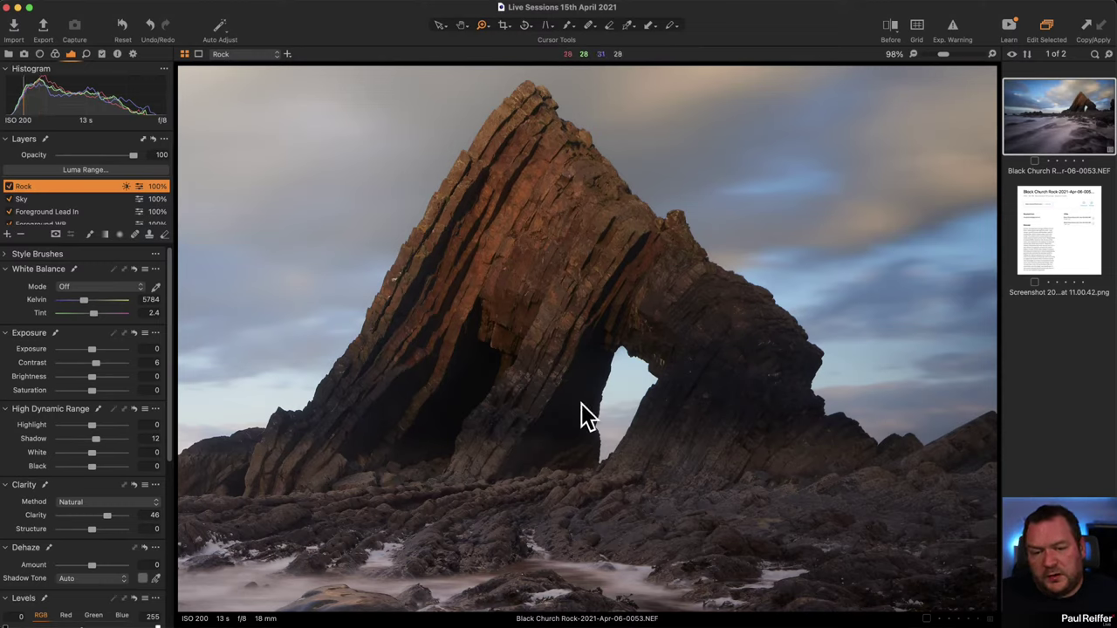
# - Raise the Rock layer's shadow to 17 and compare the whole image with and without the layer, keeping it enabled
pyautogui.moveTo(97, 440); pyautogui.dragTo(99, 439)
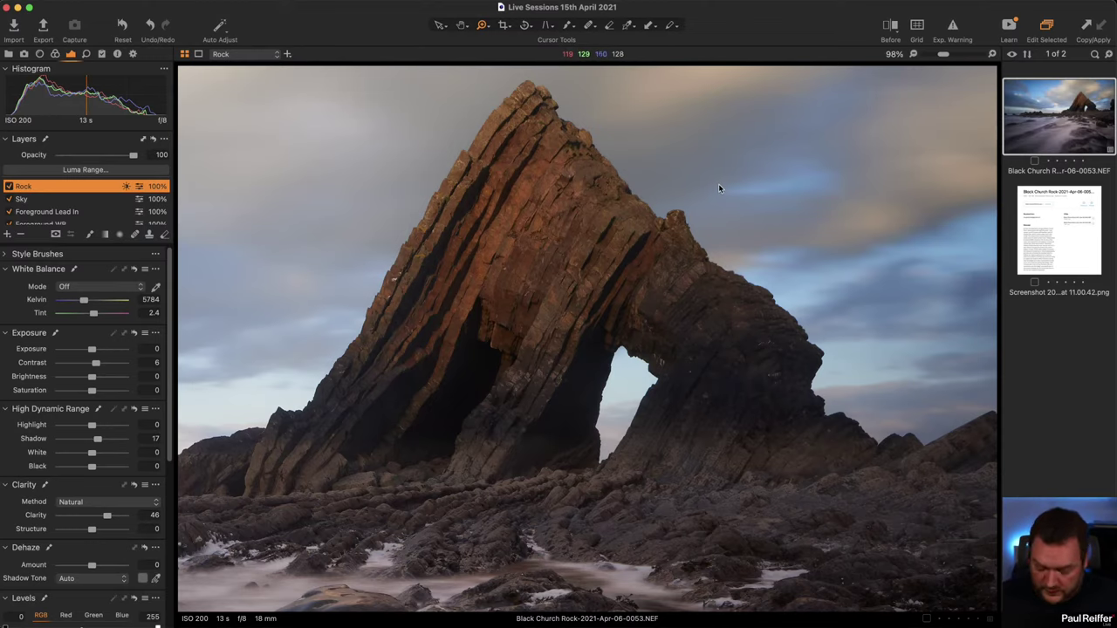
pyautogui.press('super+0')
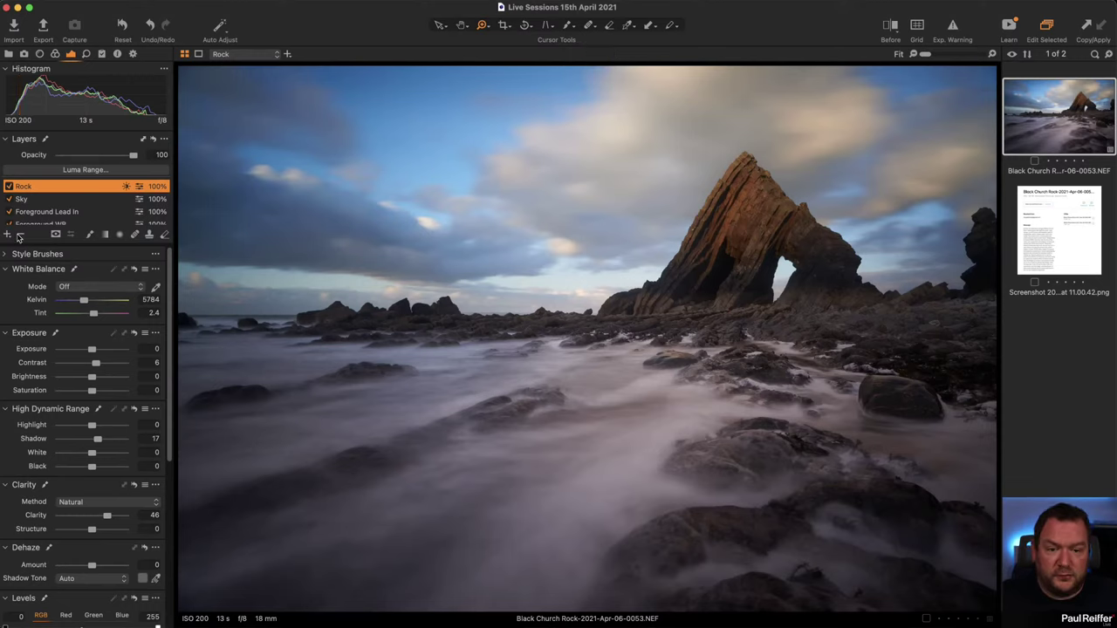
pyautogui.click(9, 187)
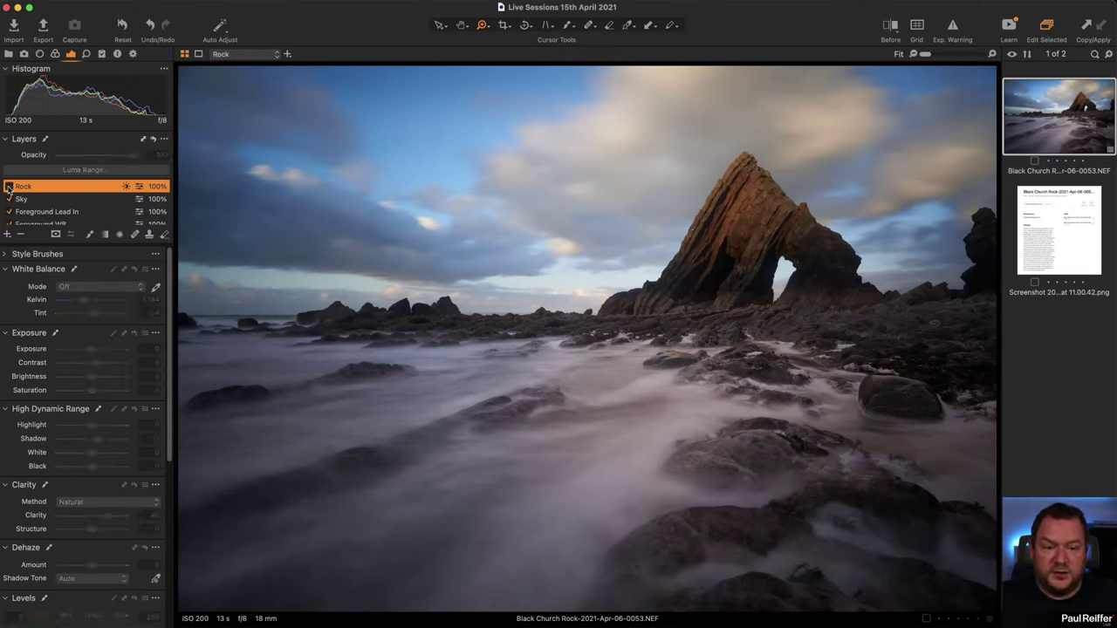
pyautogui.click(8, 186)
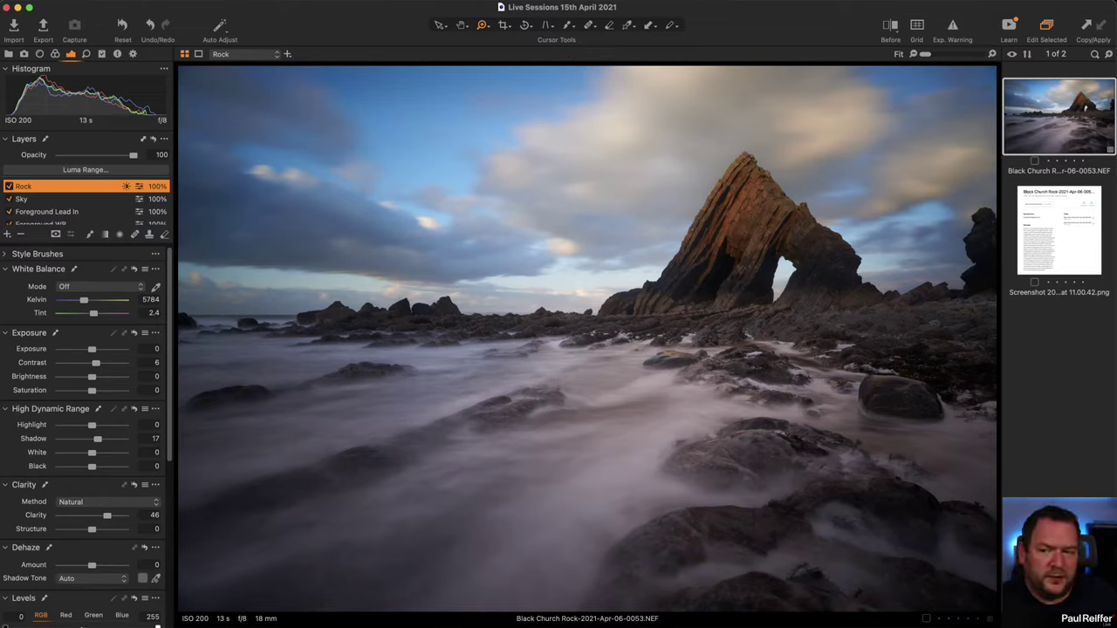
# - Check the Background and Foreground WB layers' white balance, and add a new adjustment layer named Sky WB above Rock
pyautogui.scroll(-2, 78, 200)
pyautogui.click(52, 218)
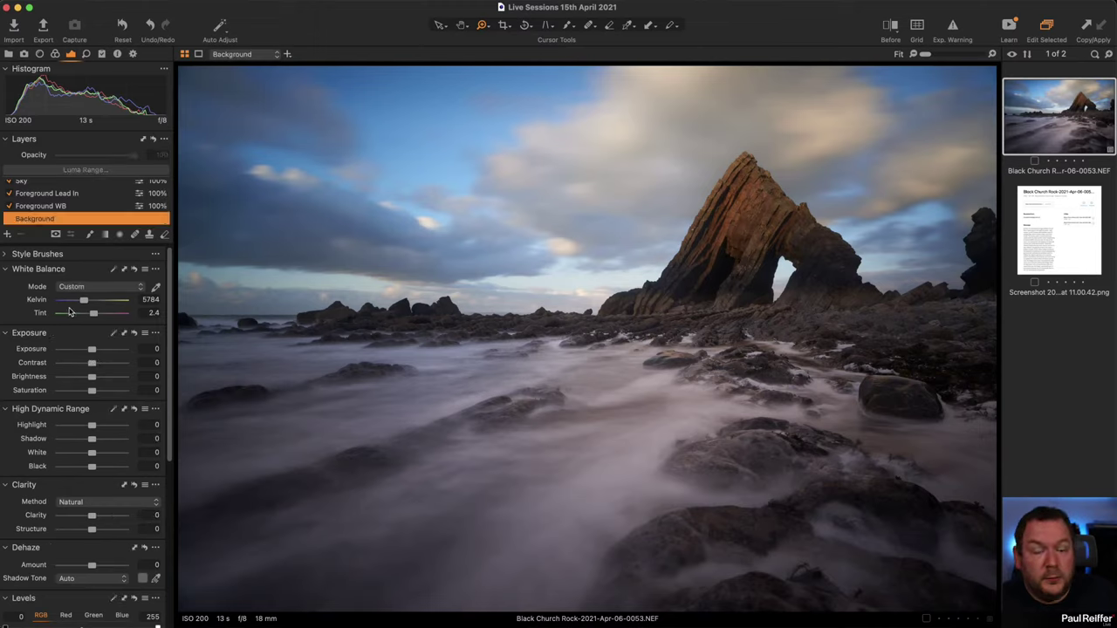
pyautogui.click(59, 206)
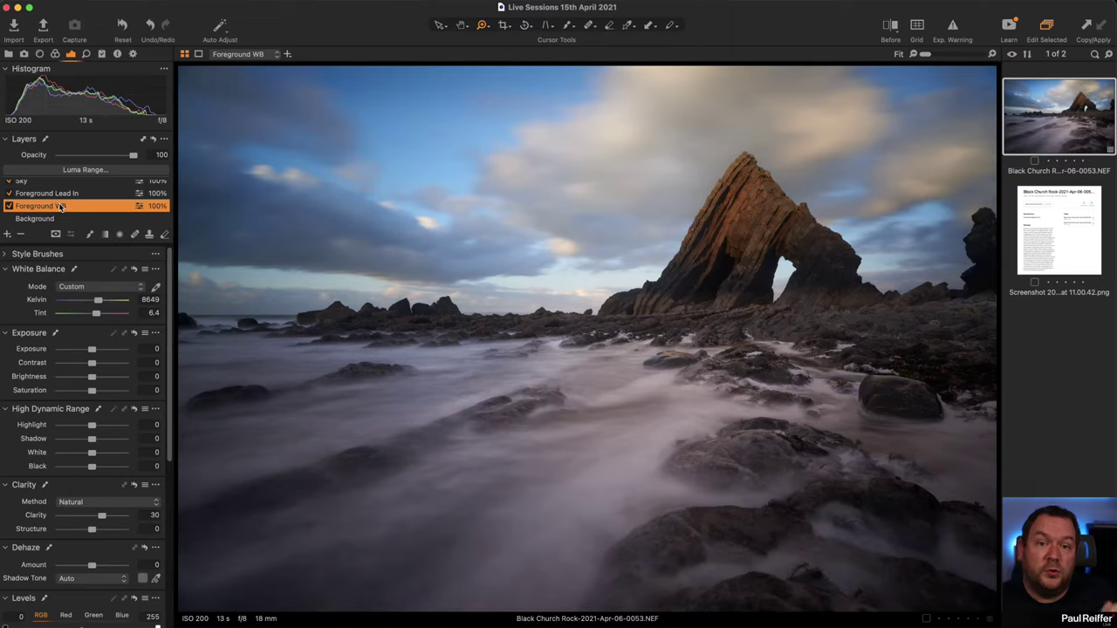
pyautogui.scroll(1, 71, 197)
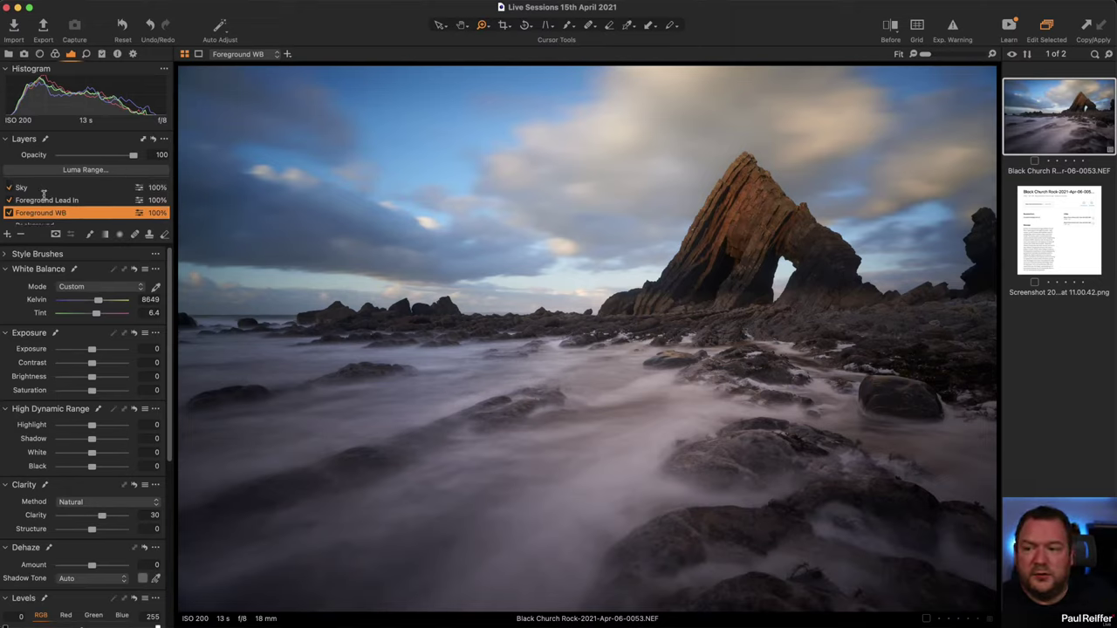
pyautogui.scroll(1, 63, 203)
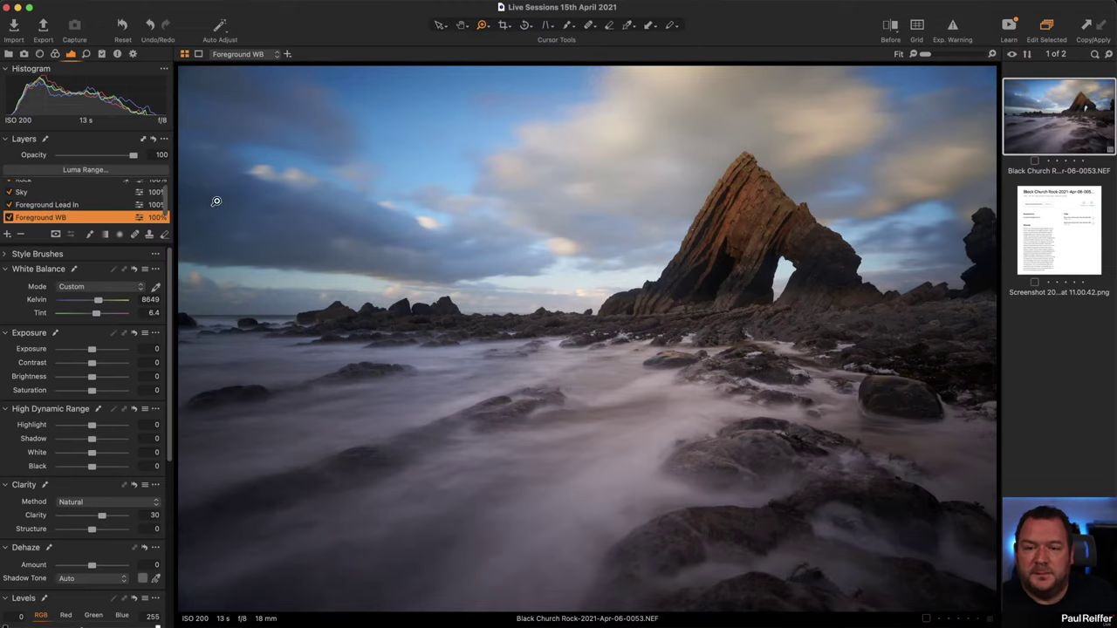
pyautogui.click(8, 234)
pyautogui.doubleClick(42, 188)
pyautogui.write('S')
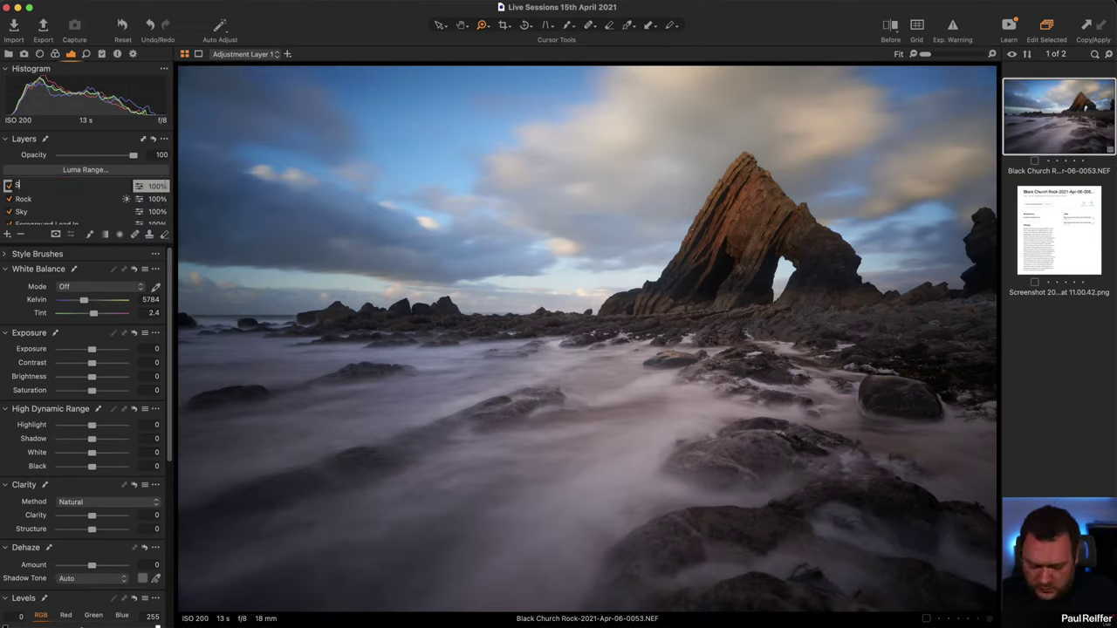
pyautogui.write('ky WB')
pyautogui.press('Return')
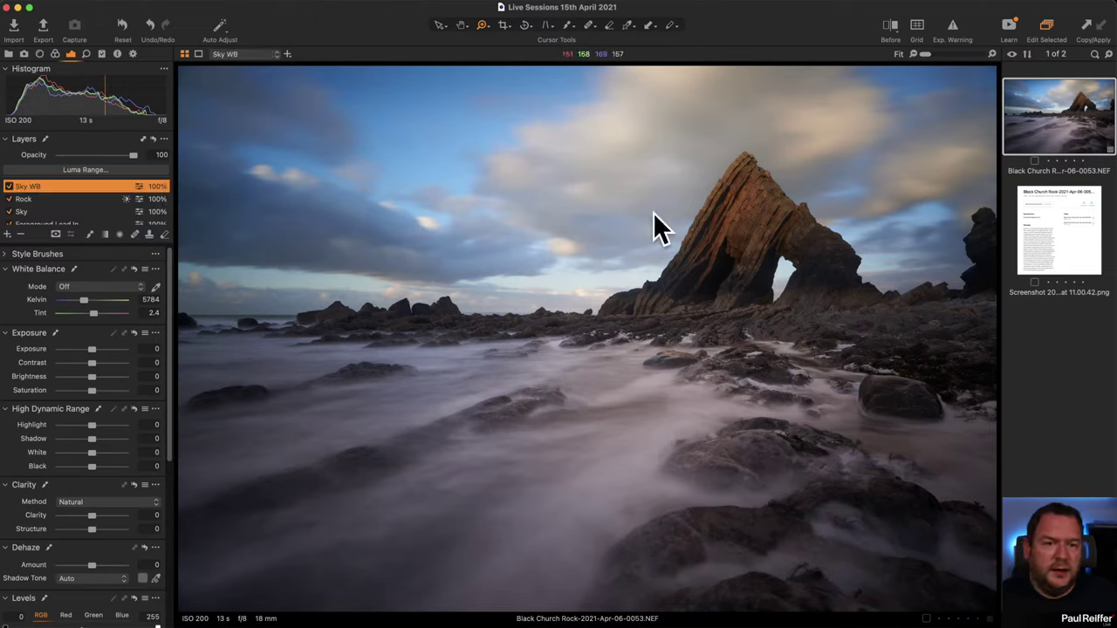
# - Mask the Sky WB layer with a linear gradient fading from the upper sky to just below the horizon, and set its tint to 5.4
pyautogui.click(105, 233)
pyautogui.moveTo(586, 84); pyautogui.dragTo(591, 345)
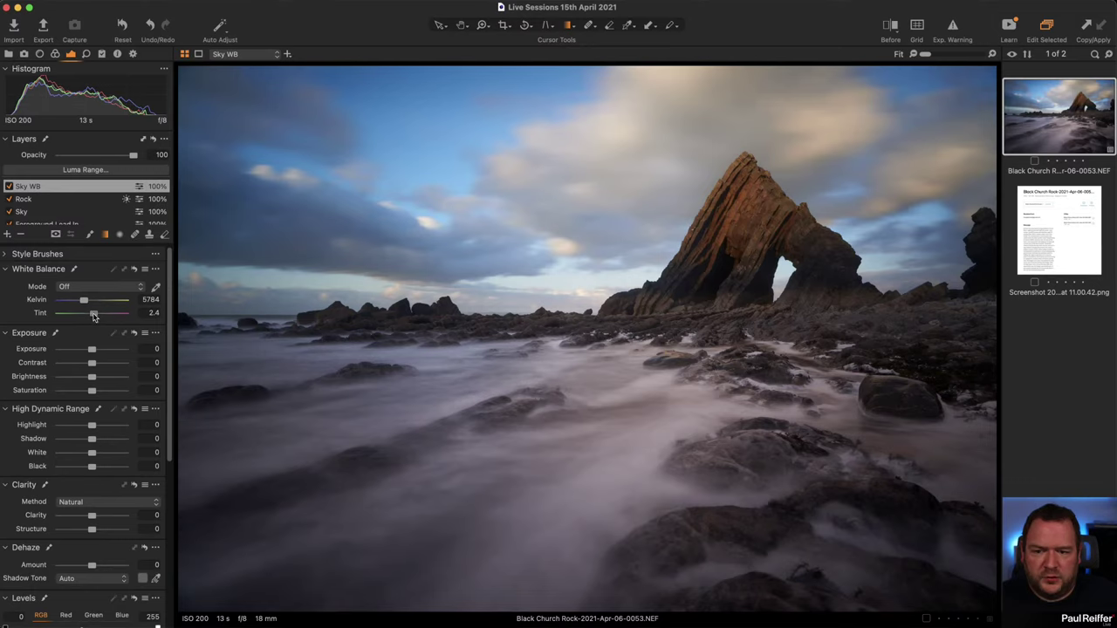
pyautogui.moveTo(94, 317); pyautogui.dragTo(98, 318)
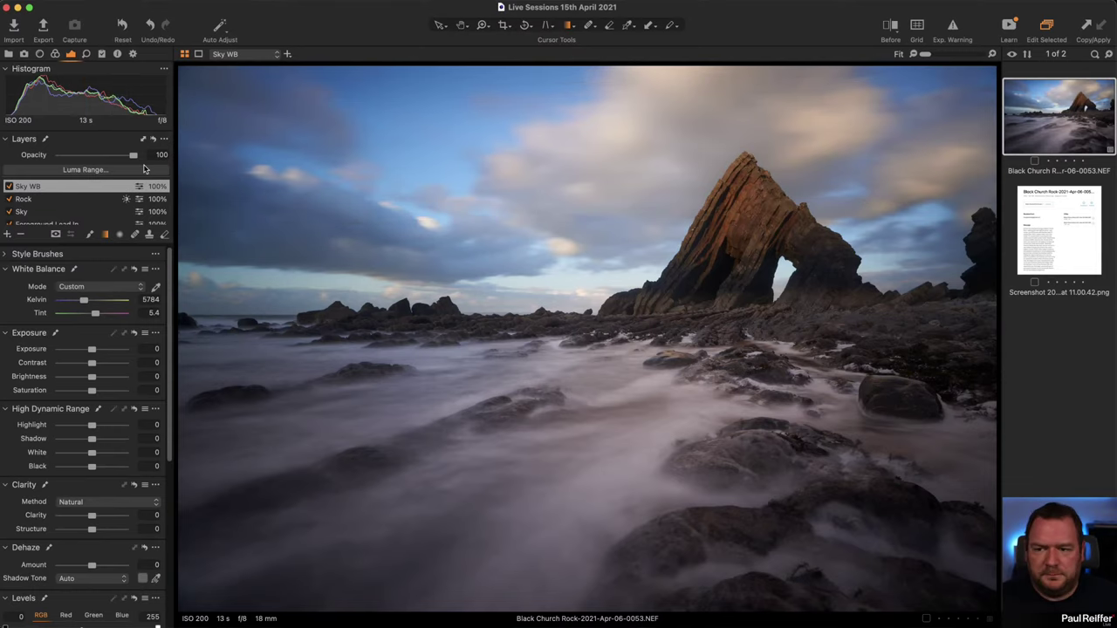
# - Compare the seascape before and after all edits, sweeping the split-view divider across the frame
pyautogui.click(891, 26)
pyautogui.moveTo(584, 334); pyautogui.dragTo(178, 339)
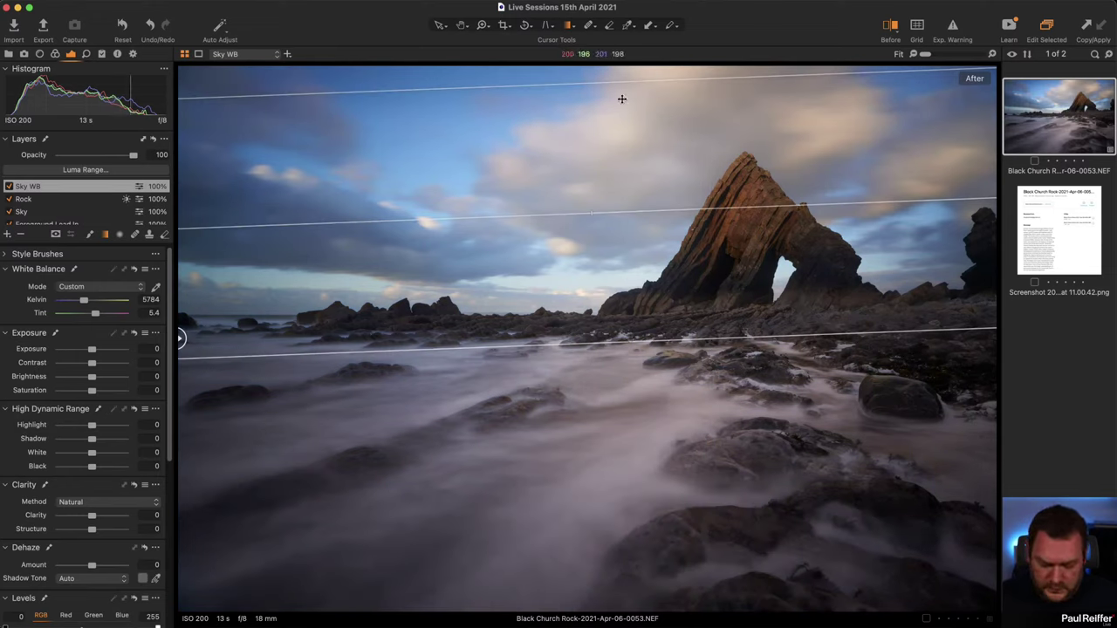
pyautogui.click(440, 26)
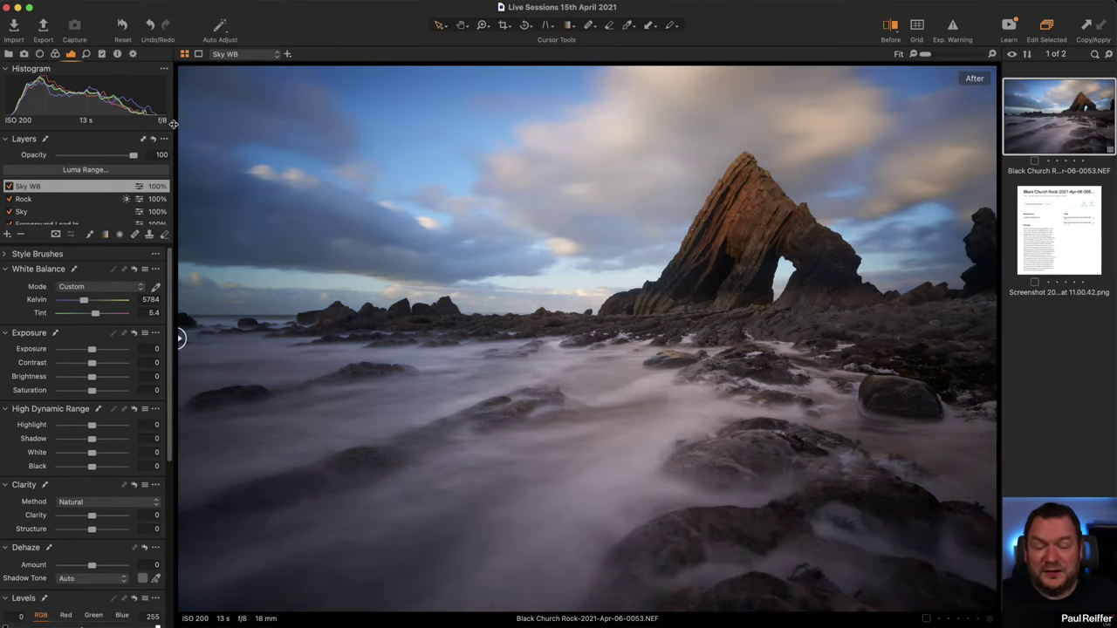
pyautogui.moveTo(178, 338)
pyautogui.mouseDown()
pyautogui.moveTo(975, 337)
pyautogui.moveTo(180, 339)
pyautogui.mouseUp()
pyautogui.moveTo(178, 395); pyautogui.dragTo(593, 410)
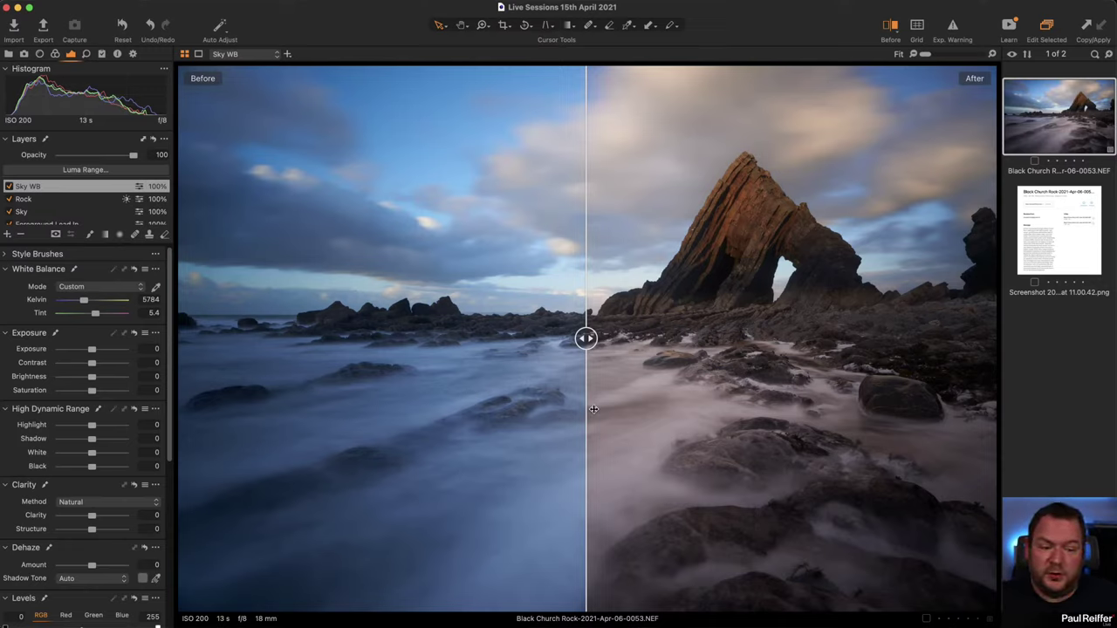
# - Clone the edited Black Church Rock variant, and turn off the before/after comparison
pyautogui.rightClick(1033, 124)
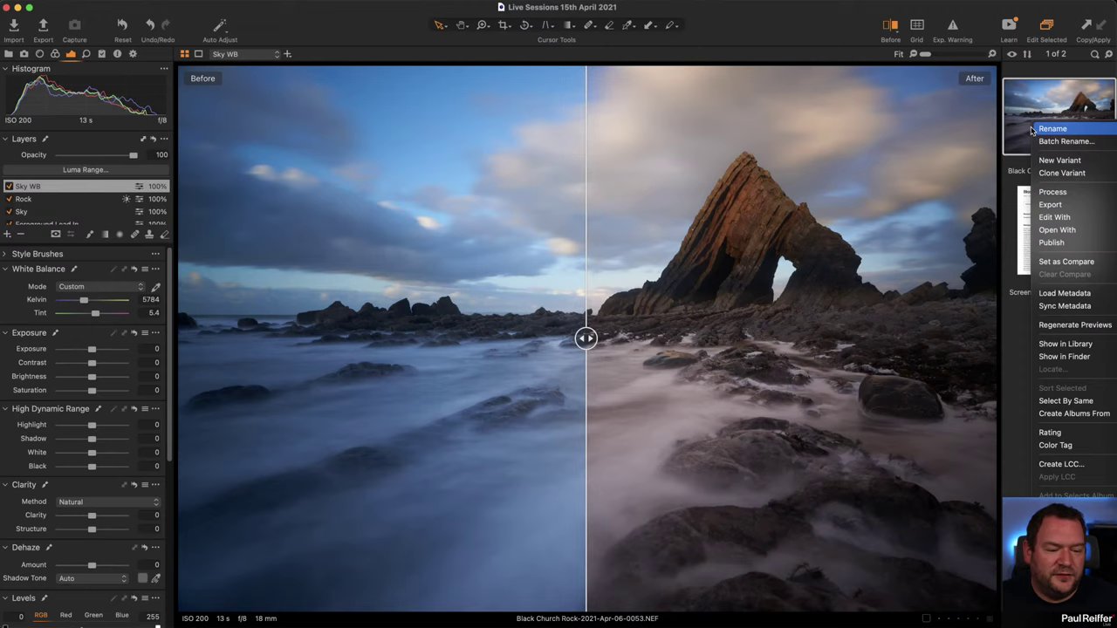
pyautogui.click(1061, 173)
pyautogui.moveTo(568, 339); pyautogui.dragTo(179, 339)
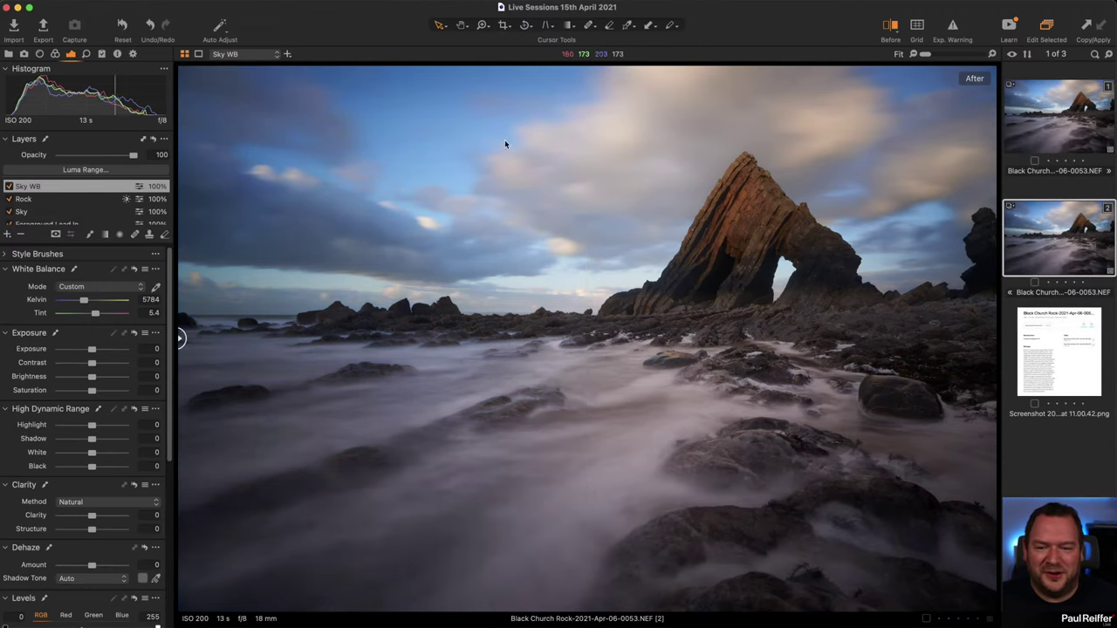
pyautogui.click(891, 26)
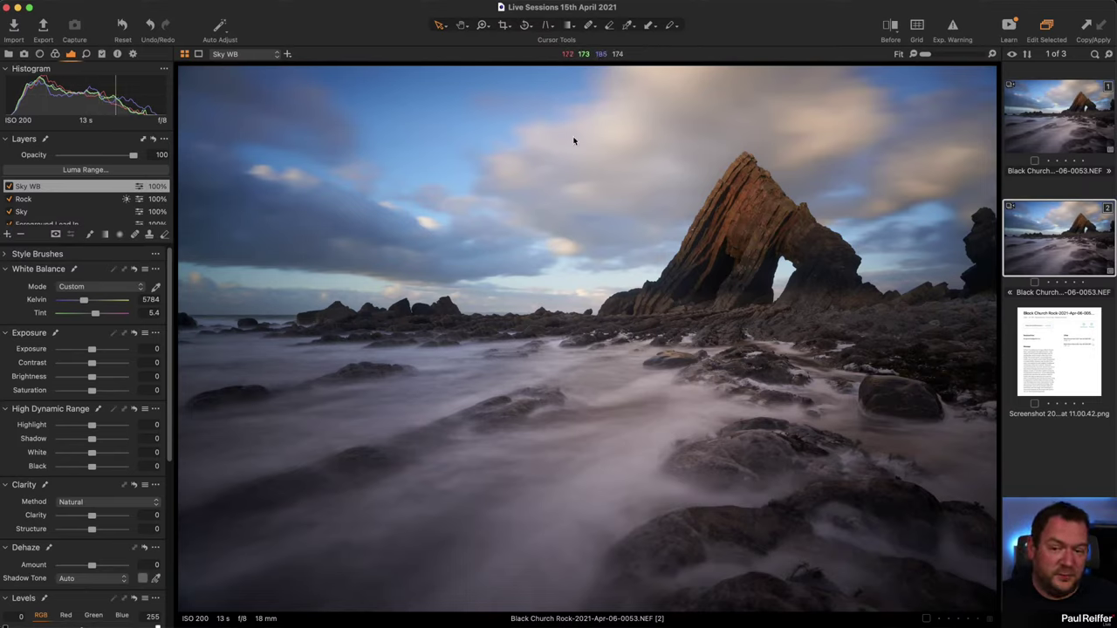
# - Straighten the cloned variant with the Straighten tool, following the horizon across to the shoreline beside the arch
pyautogui.click(524, 25)
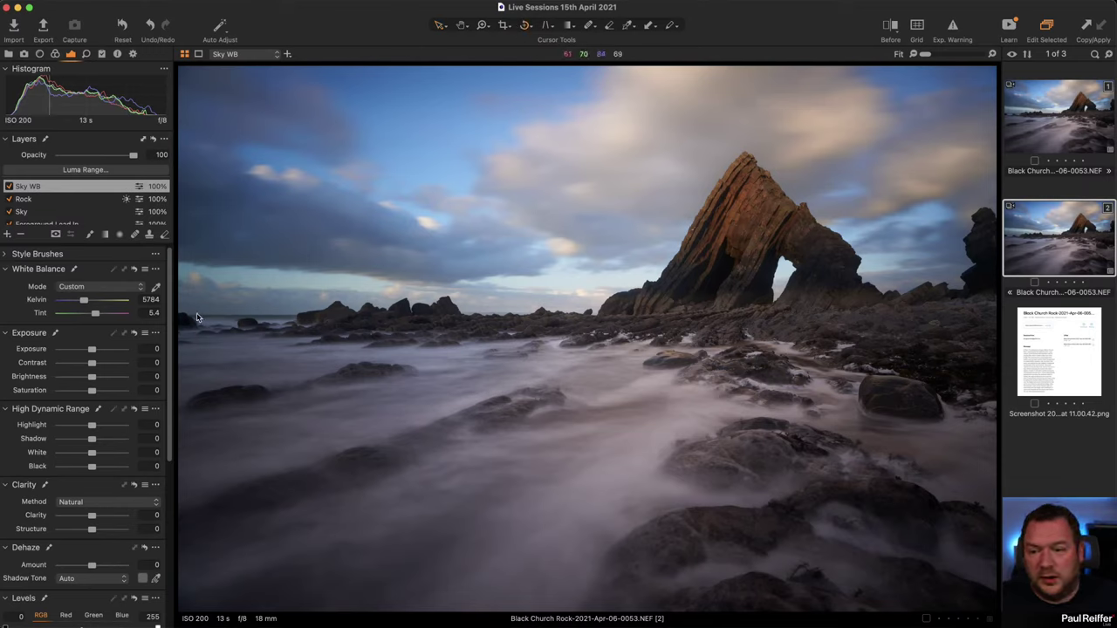
pyautogui.moveTo(463, 303); pyautogui.dragTo(994, 300)
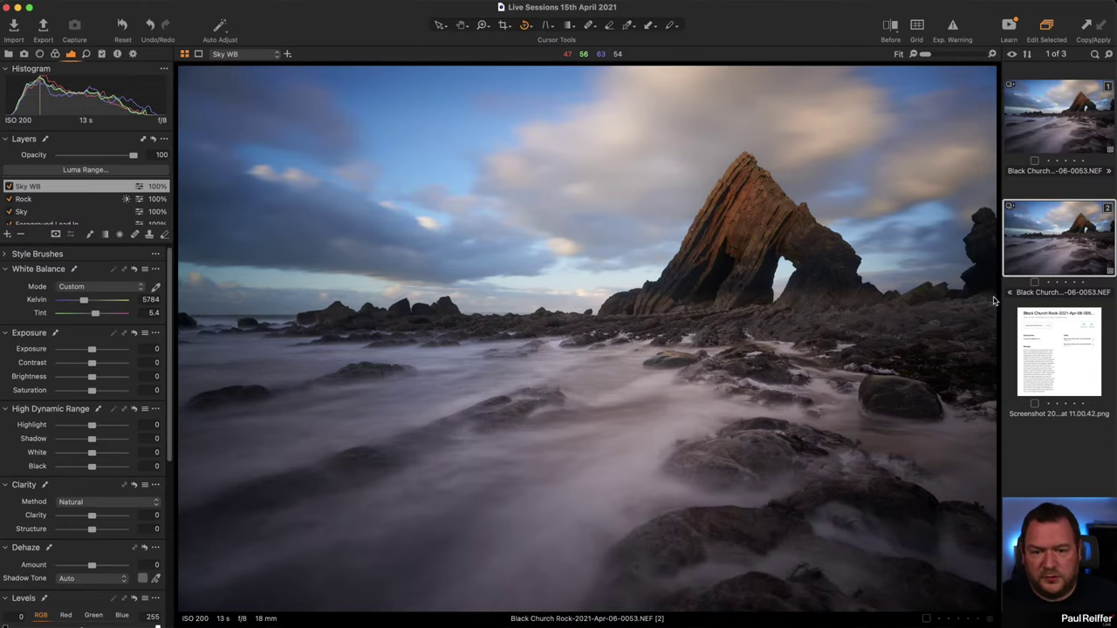
pyautogui.click(438, 24)
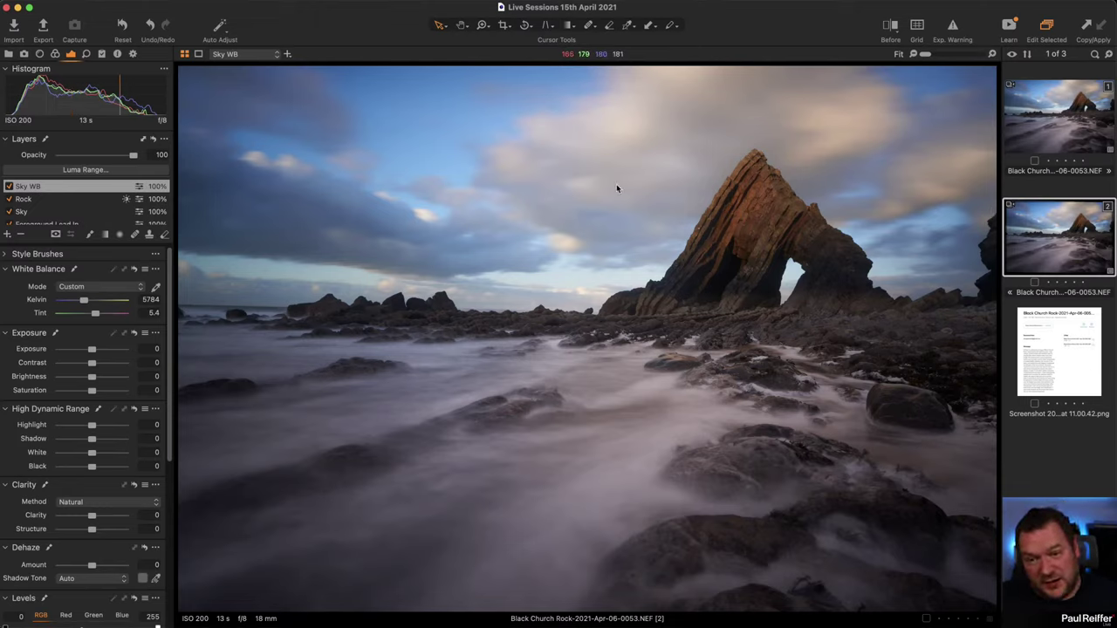
# - Show the guides, add a horizontal guide and place it along the sea horizon of the straightened variant
pyautogui.click(249, 4)
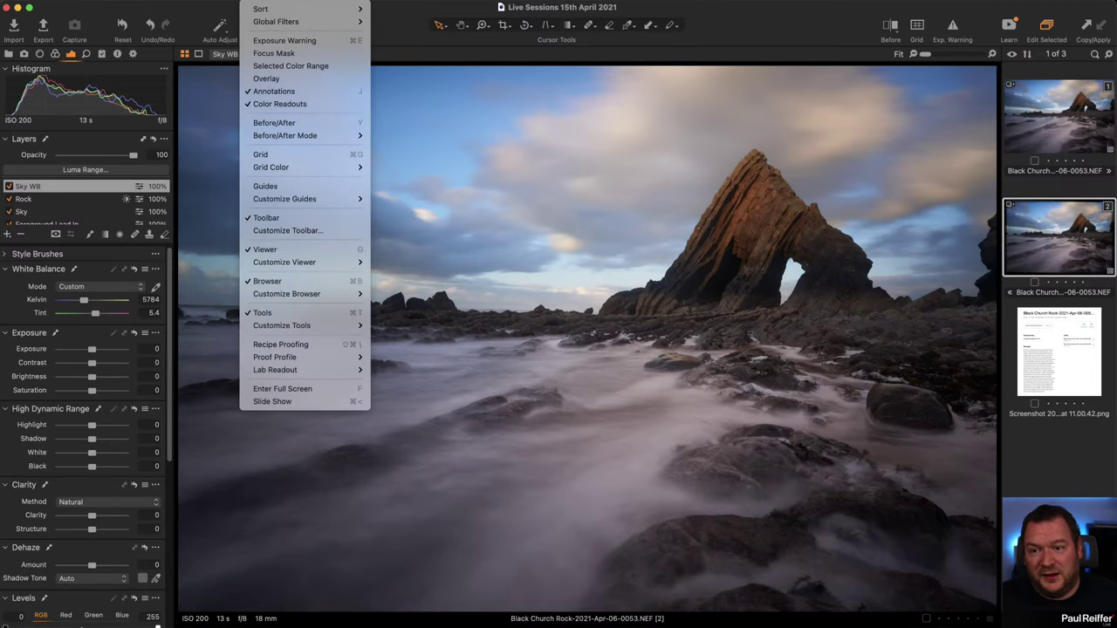
pyautogui.click(271, 184)
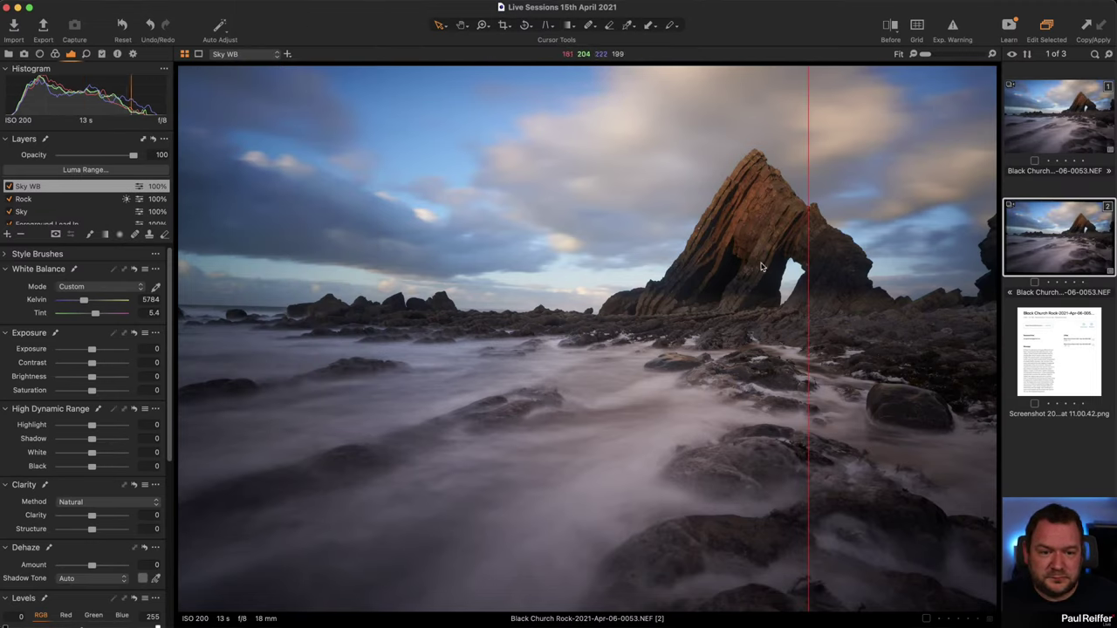
pyautogui.click(248, 4)
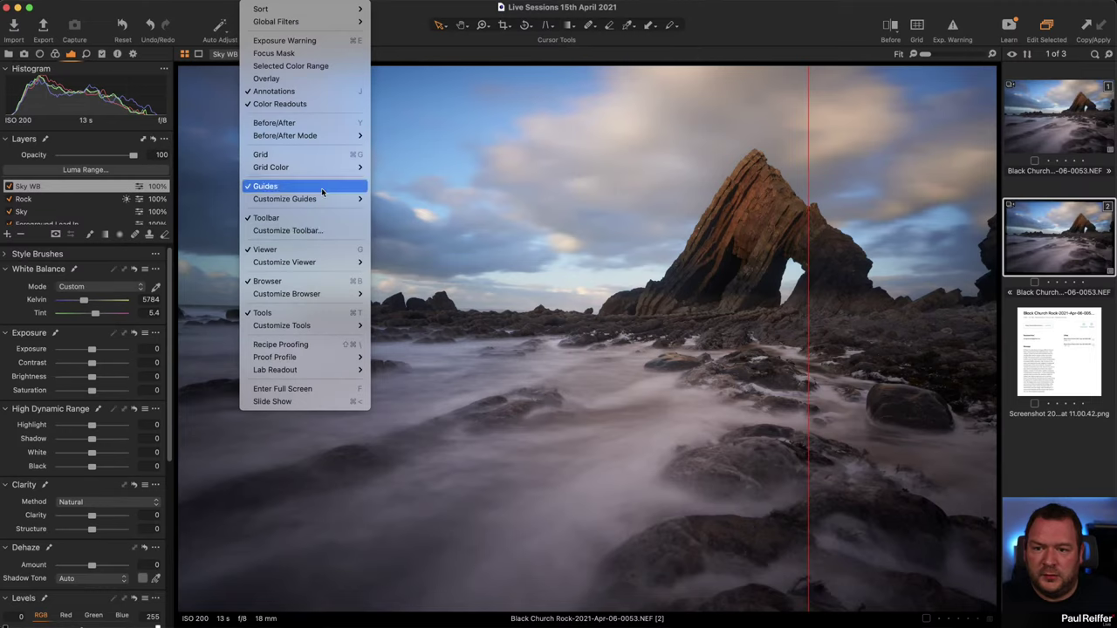
pyautogui.moveTo(349, 199)
pyautogui.click(426, 199)
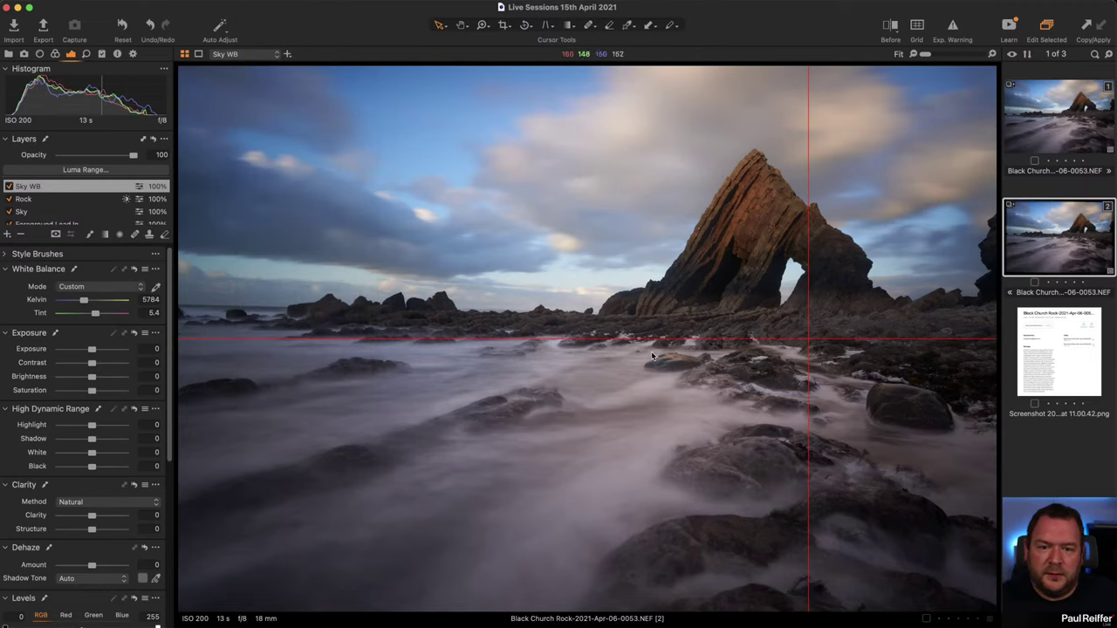
pyautogui.moveTo(654, 339); pyautogui.dragTo(350, 308)
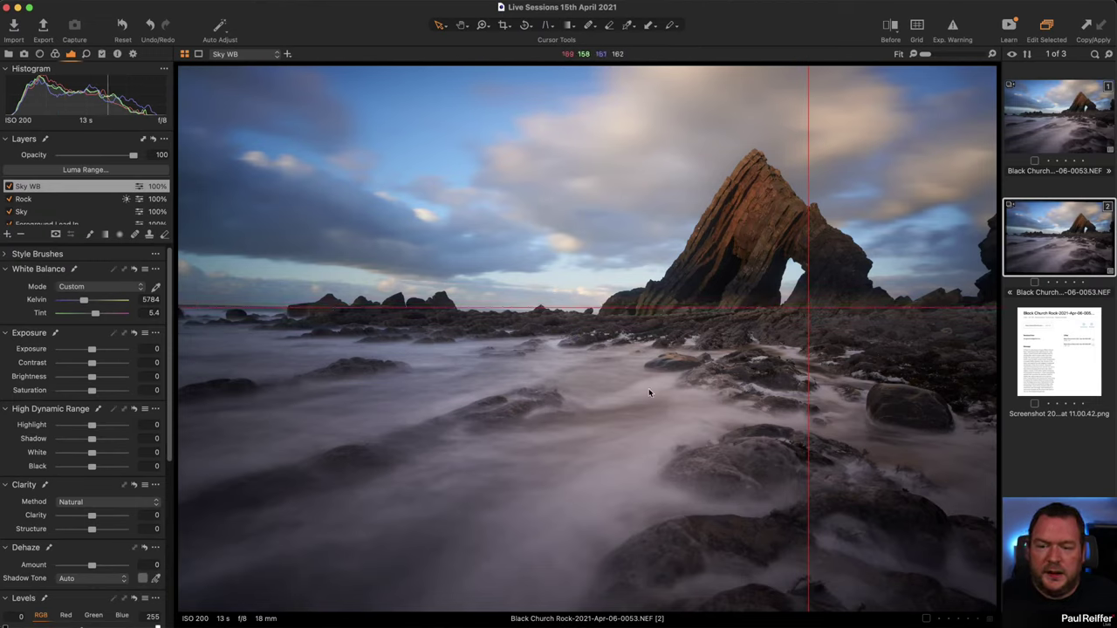
# - Check the first variant's horizon against the guide, and hide the guides
pyautogui.click(1052, 135)
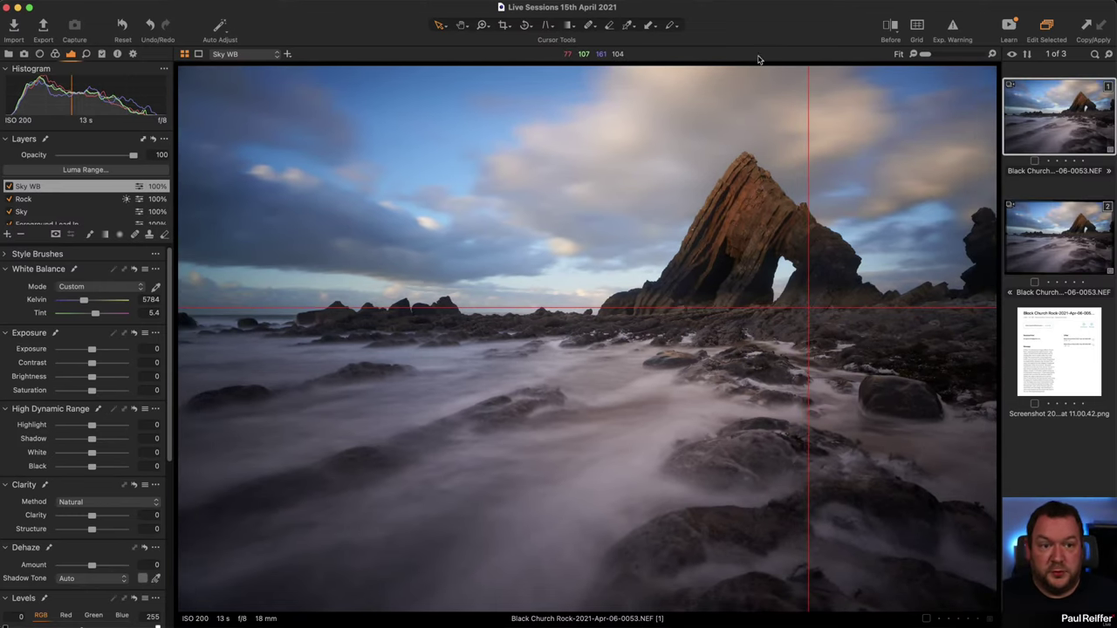
pyautogui.click(261, 1)
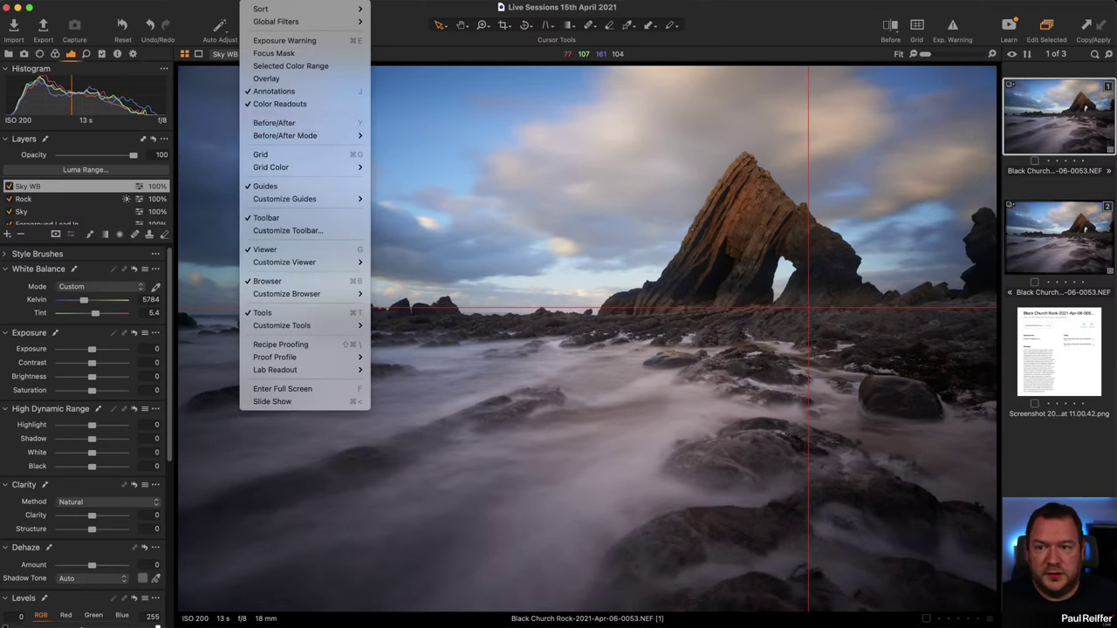
pyautogui.click(316, 186)
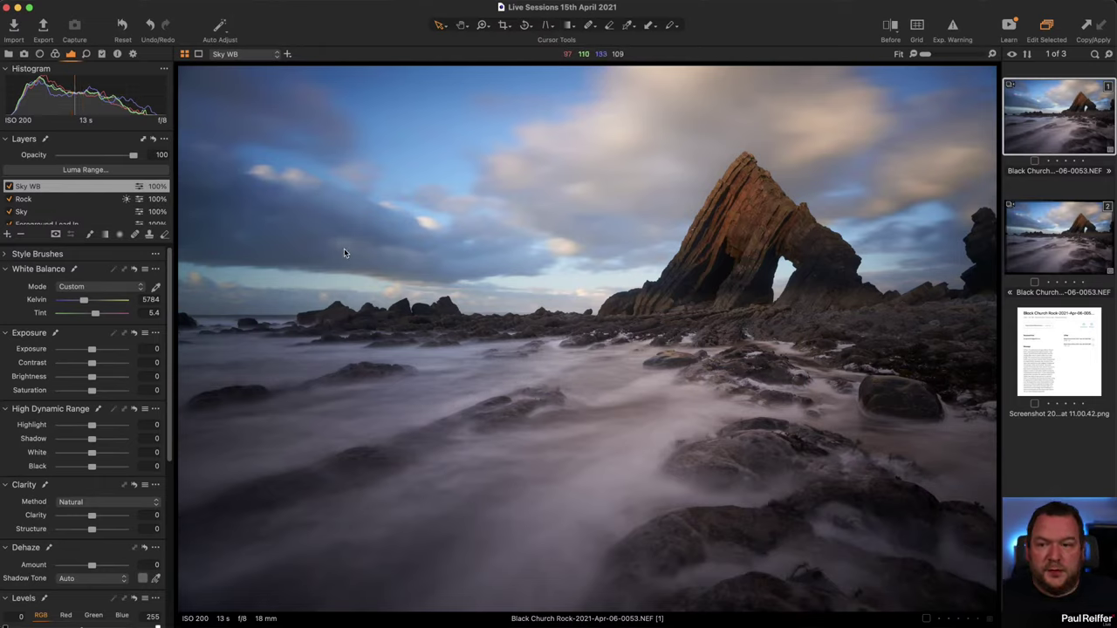
# - Open the next user collection in the library, and enable diffraction correction on the waterfall image IMG_3550.CR2
pyautogui.click(9, 54)
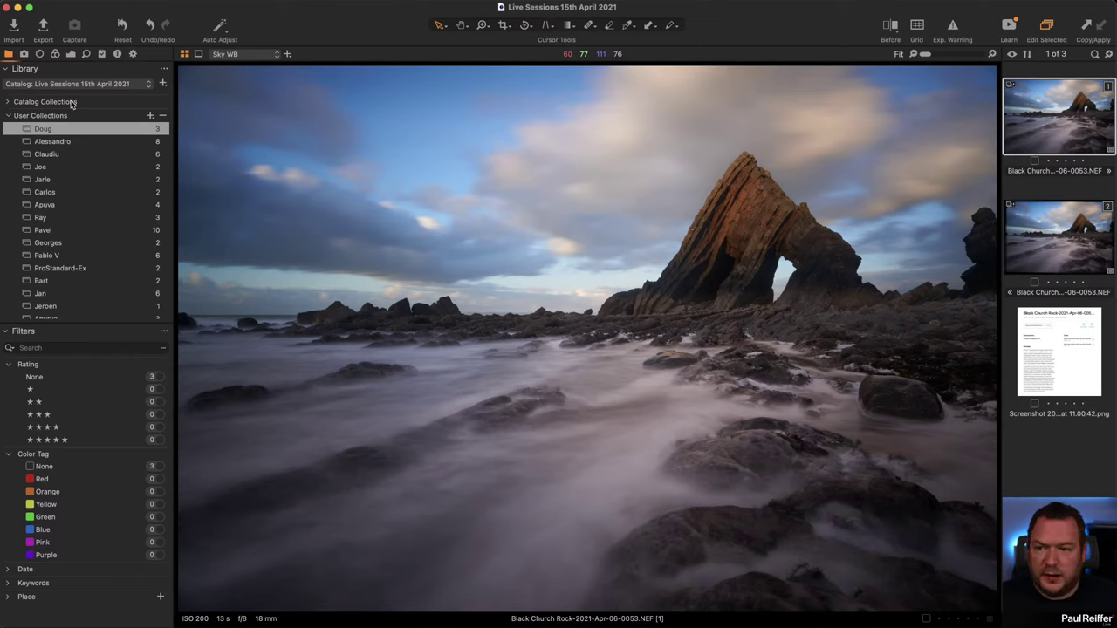
pyautogui.click(63, 142)
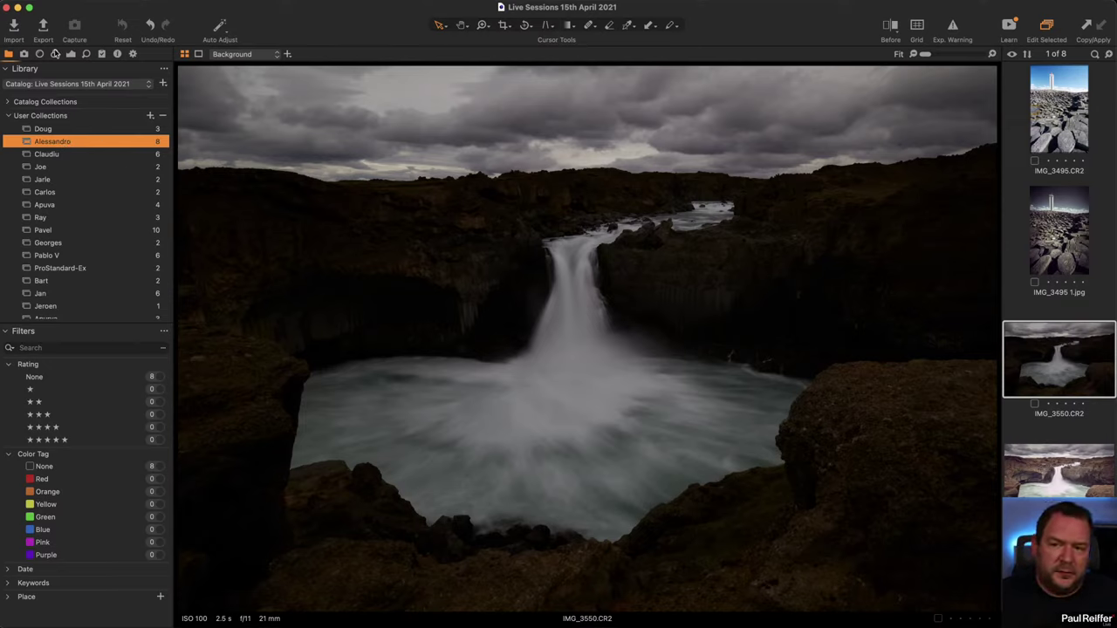
pyautogui.click(41, 55)
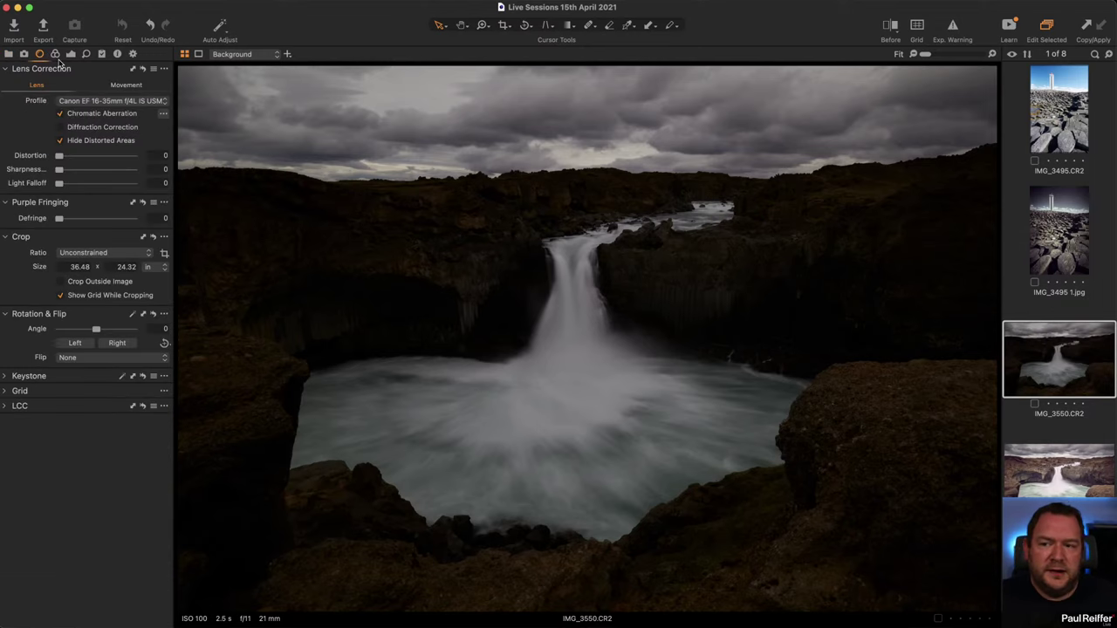
pyautogui.click(60, 127)
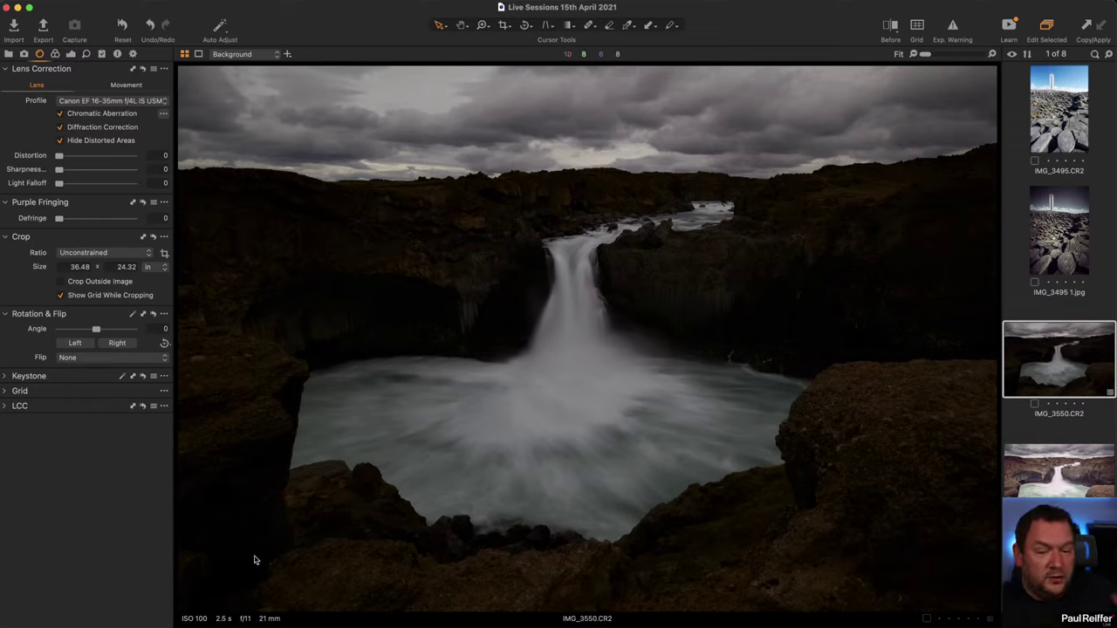
# - Set the lens correction's sharpness falloff to 45 while viewing the dark ridge up close, and return to the whole image
pyautogui.press('z')
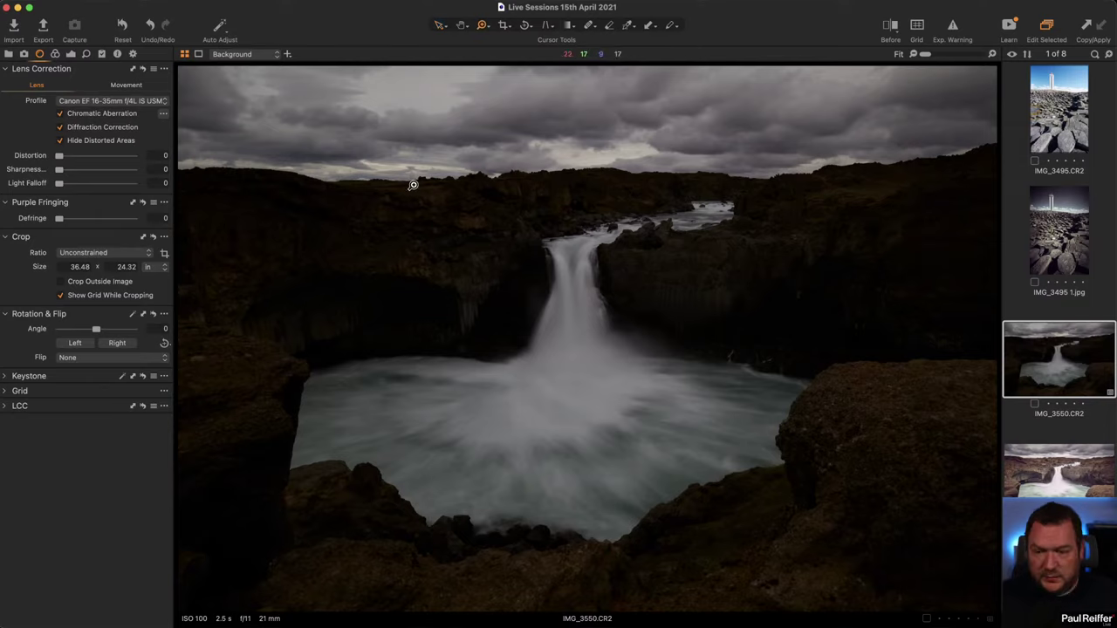
pyautogui.moveTo(240, 153); pyautogui.dragTo(382, 269)
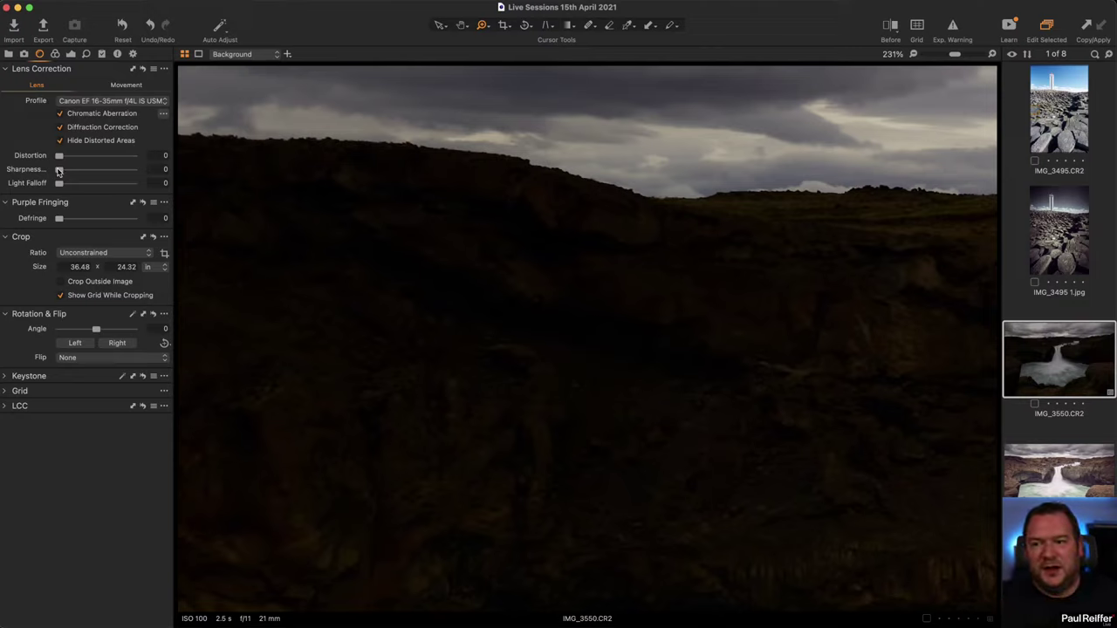
pyautogui.moveTo(59, 172); pyautogui.dragTo(72, 175)
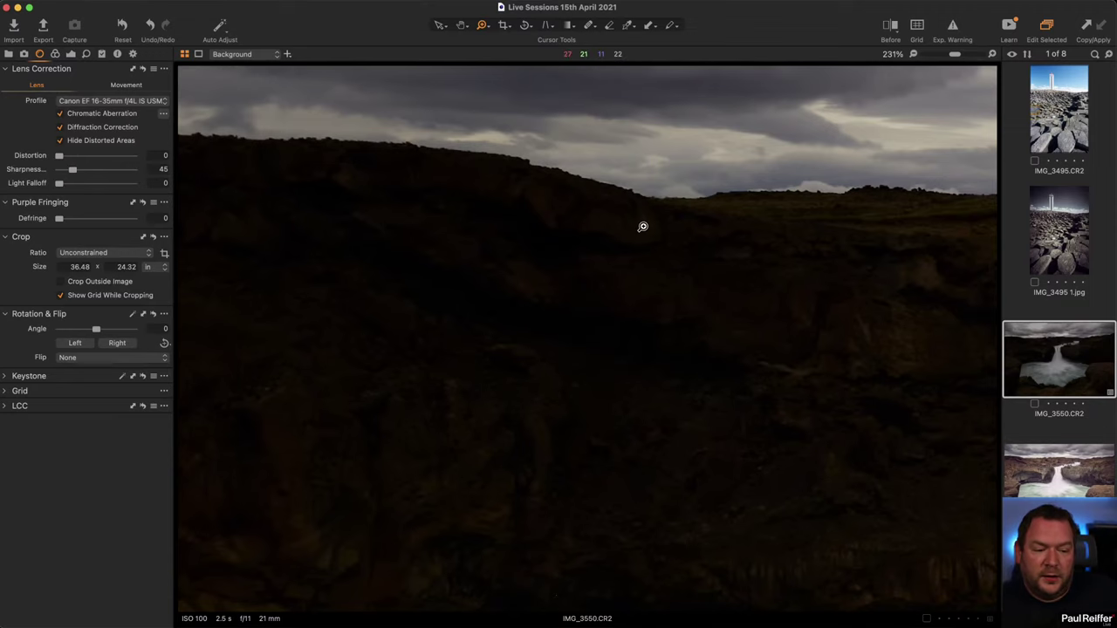
pyautogui.press('super+0')
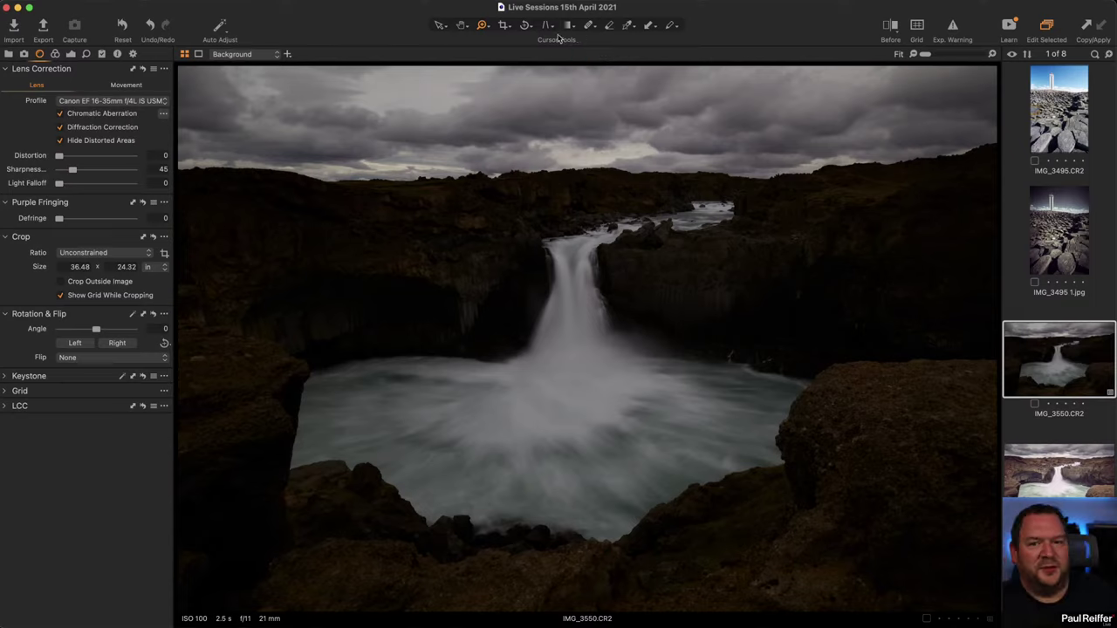
# - View the brighter waterfall version IMG_3550 1.jpg as a reference
pyautogui.click(524, 25)
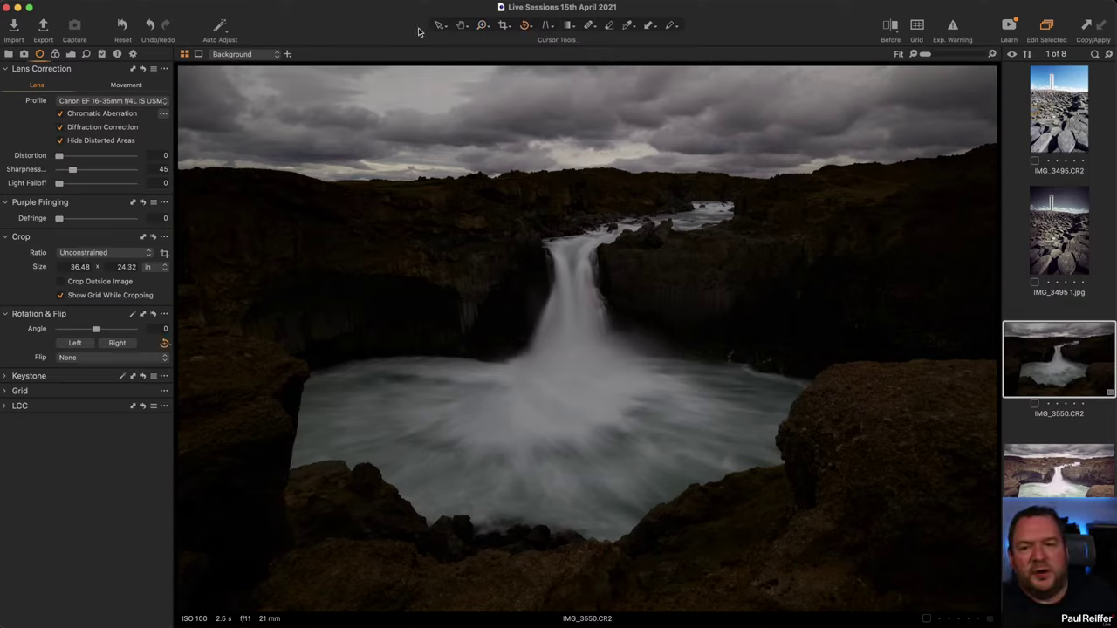
pyautogui.click(1072, 480)
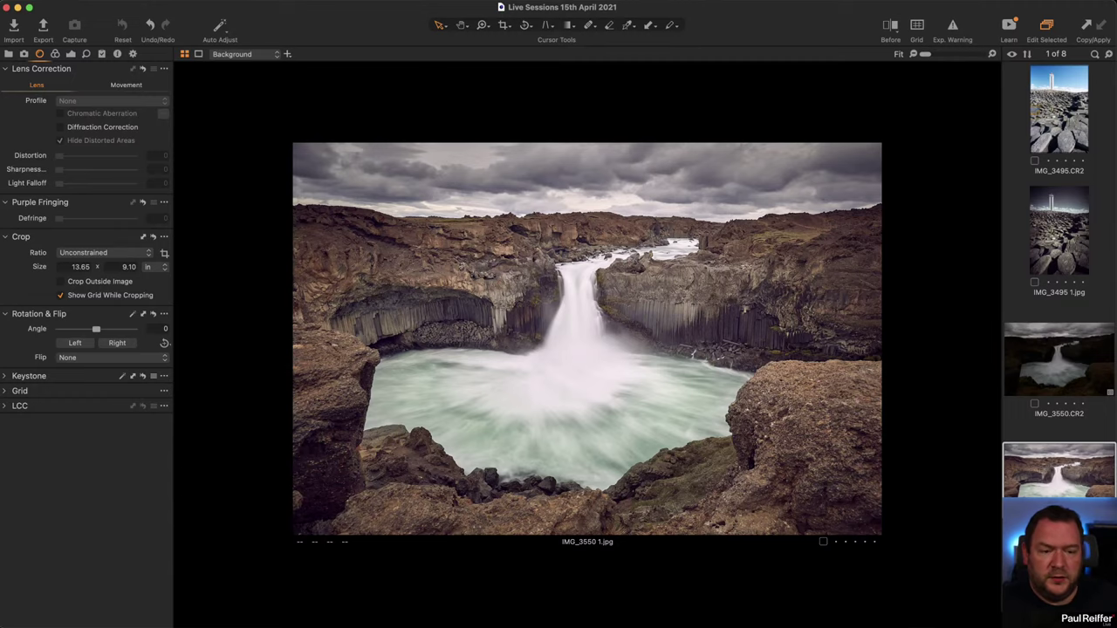
# - Try High Dynamic Range values of Highlight -52, Shadow 51, White -65 and Black 39 on IMG_3550.CR2, comparing with the reference JPG
pyautogui.click(1055, 362)
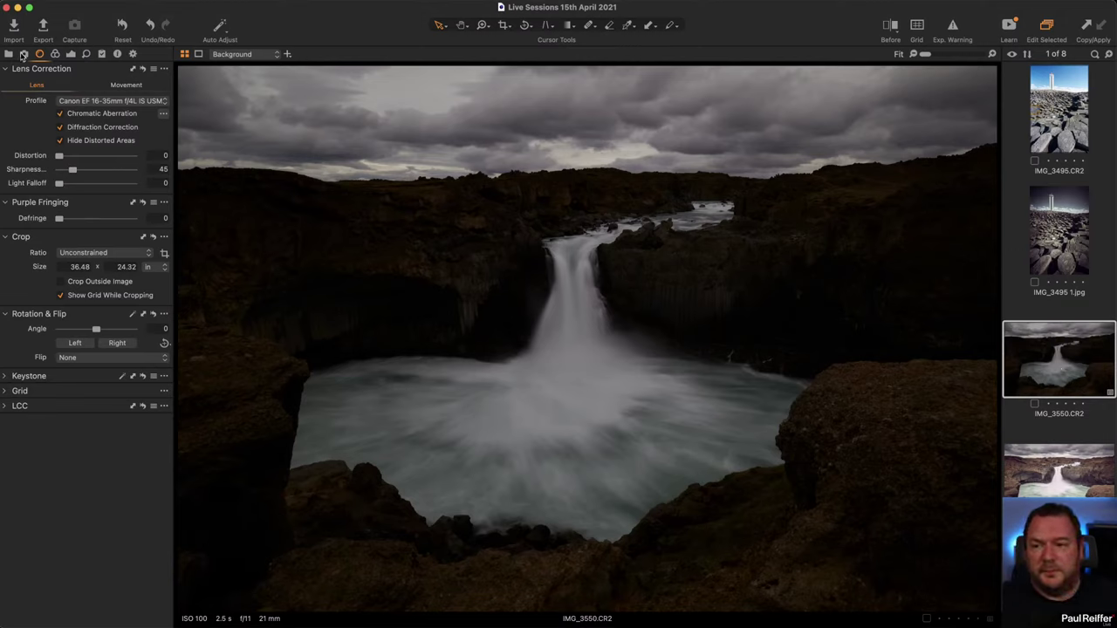
pyautogui.click(55, 55)
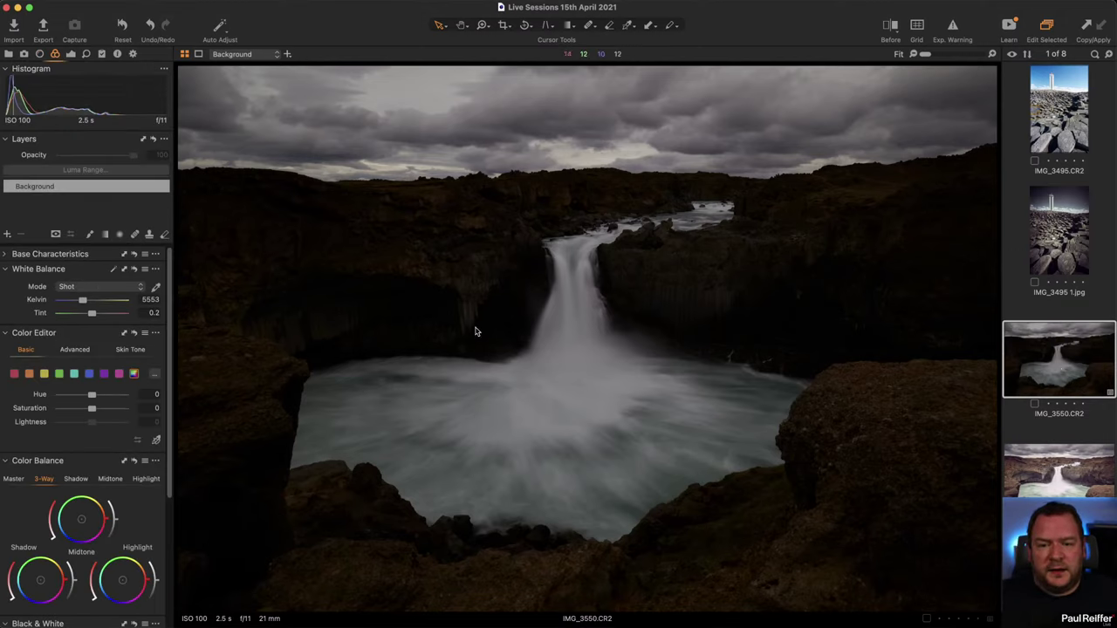
pyautogui.click(73, 54)
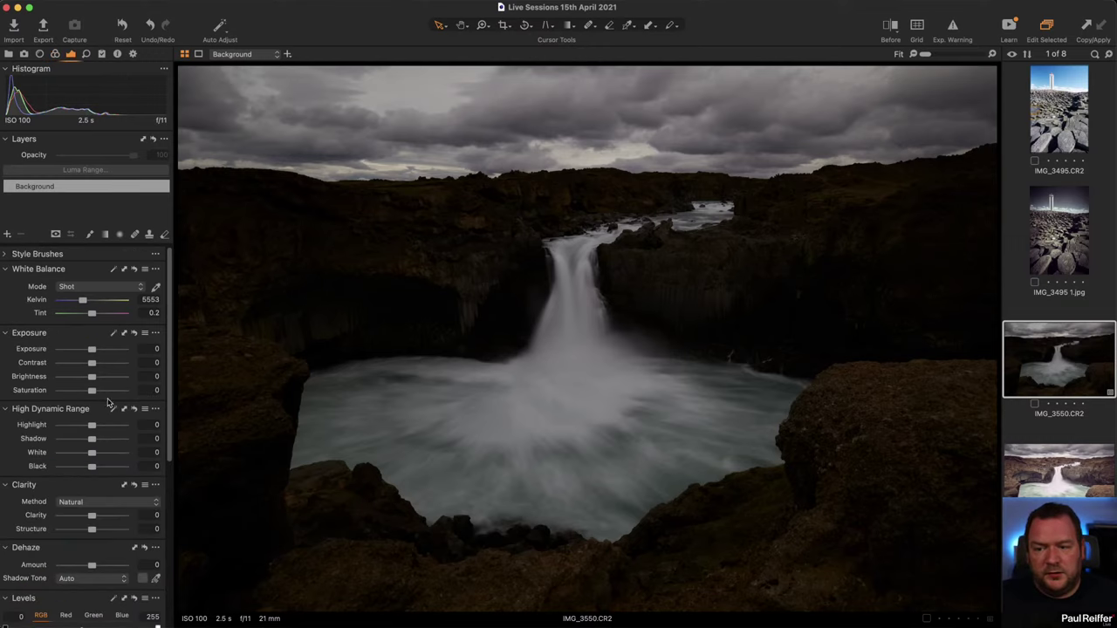
pyautogui.moveTo(91, 426); pyautogui.dragTo(100, 469)
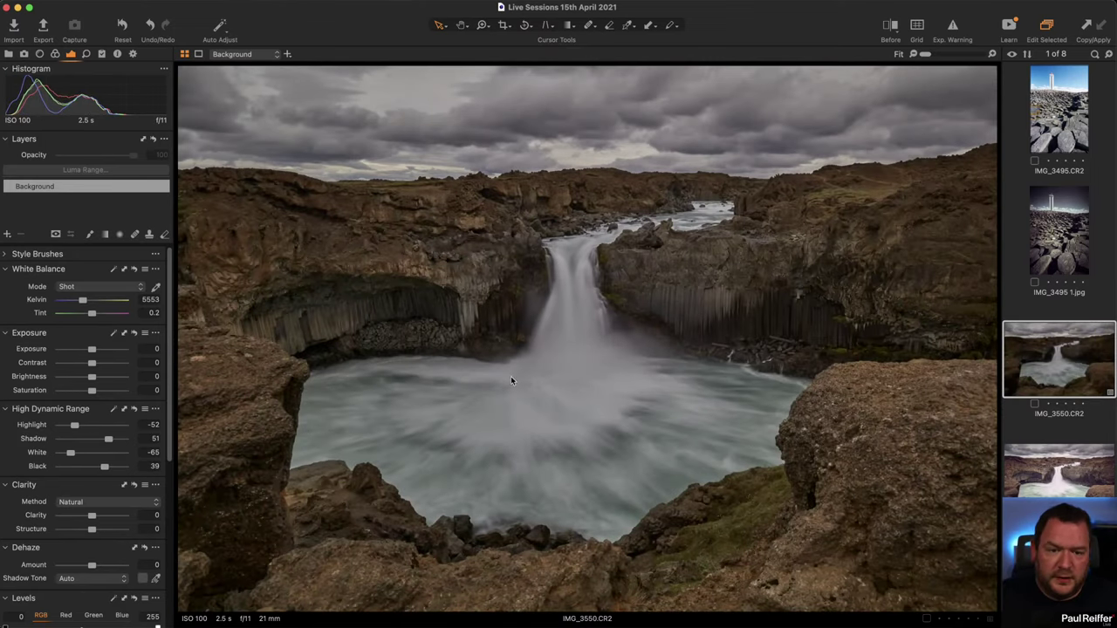
pyautogui.click(1052, 491)
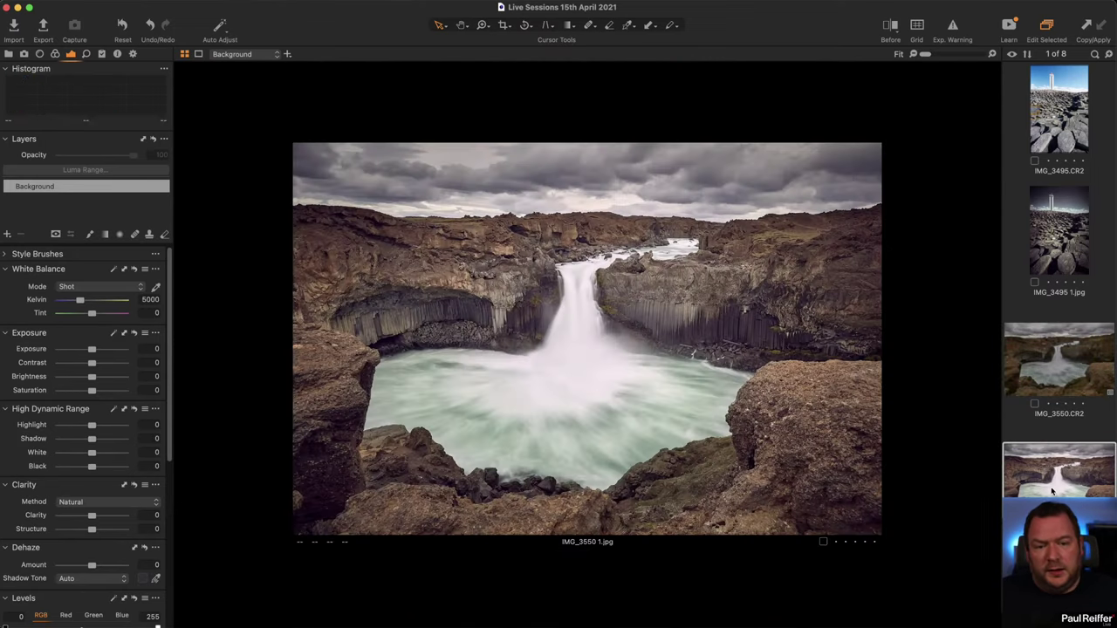
pyautogui.click(1068, 386)
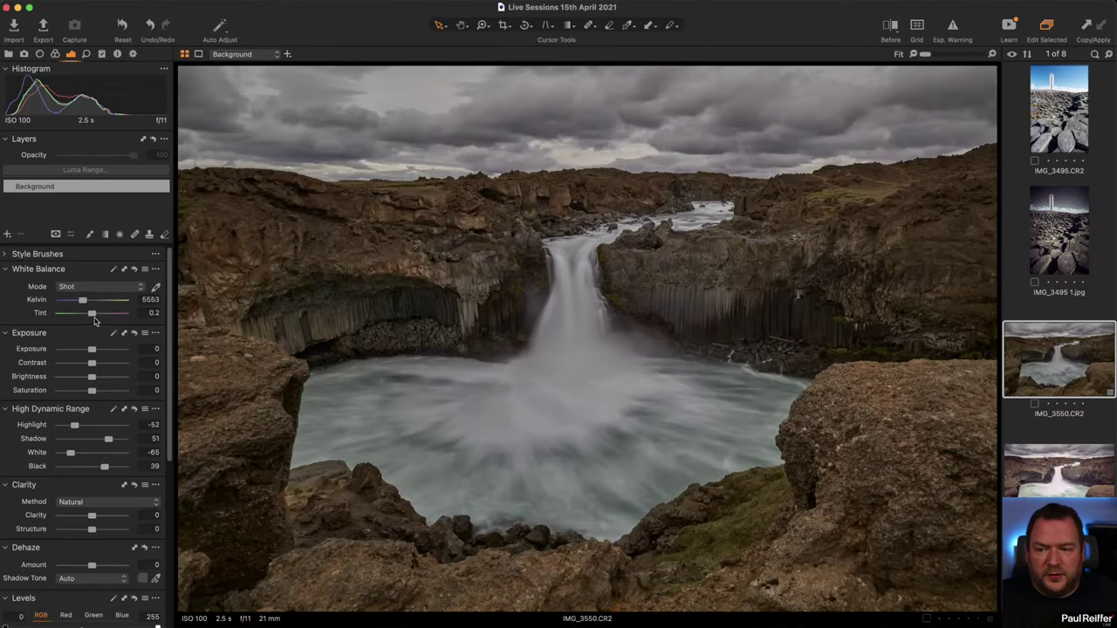
# - Try a white balance of 4622 Kelvin with tint 3.3 on the waterfall raw image, comparing it with the reference version
pyautogui.moveTo(91, 313)
pyautogui.mouseDown()
pyautogui.moveTo(77, 303)
pyautogui.moveTo(94, 314)
pyautogui.mouseUp()
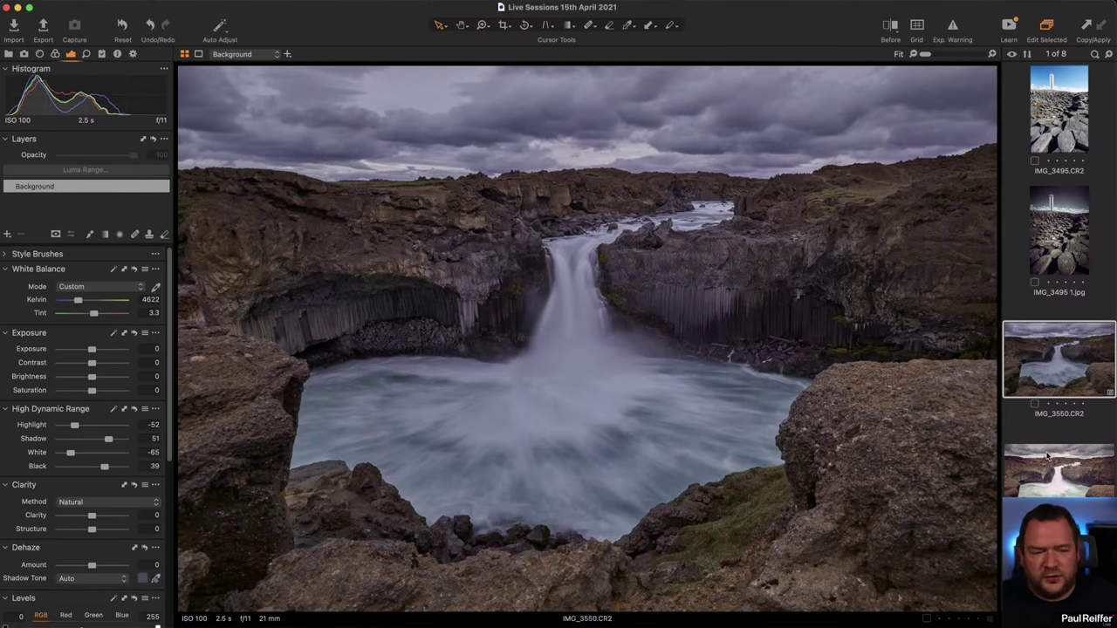
pyautogui.click(1054, 488)
pyautogui.click(1052, 382)
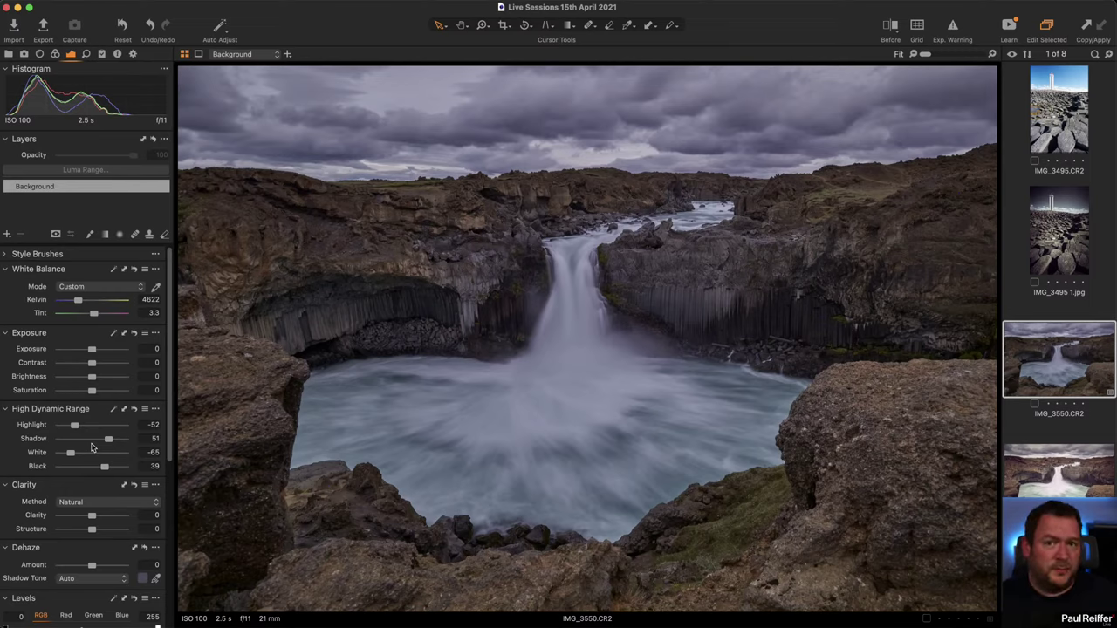
# - Reset the High Dynamic Range and white balance adjustments, and set the exposure to 0.5
pyautogui.click(133, 409)
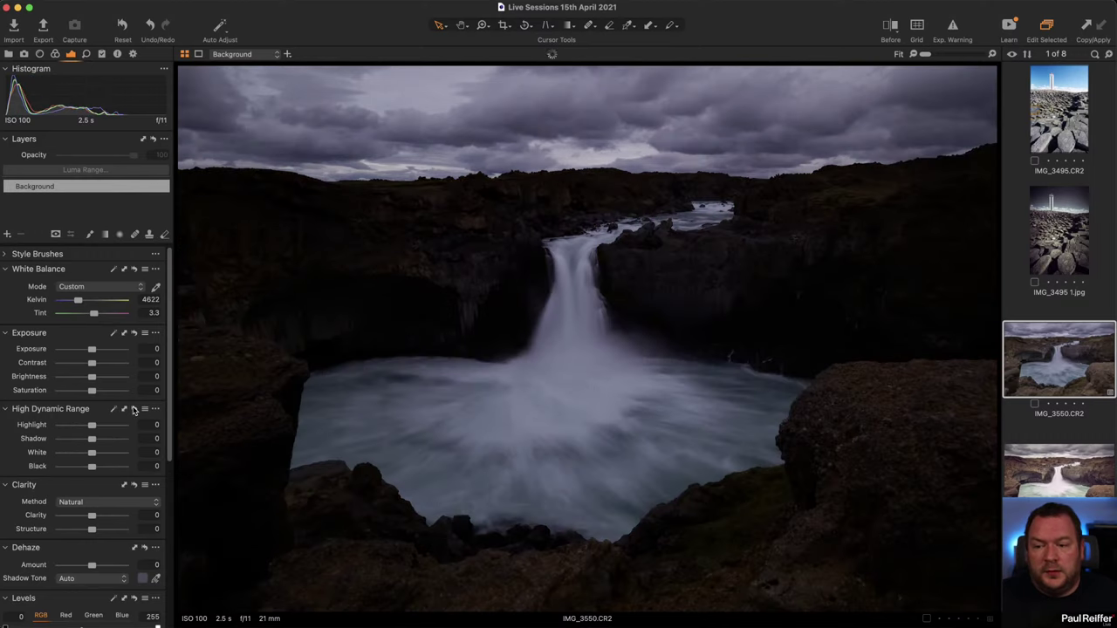
pyautogui.click(135, 271)
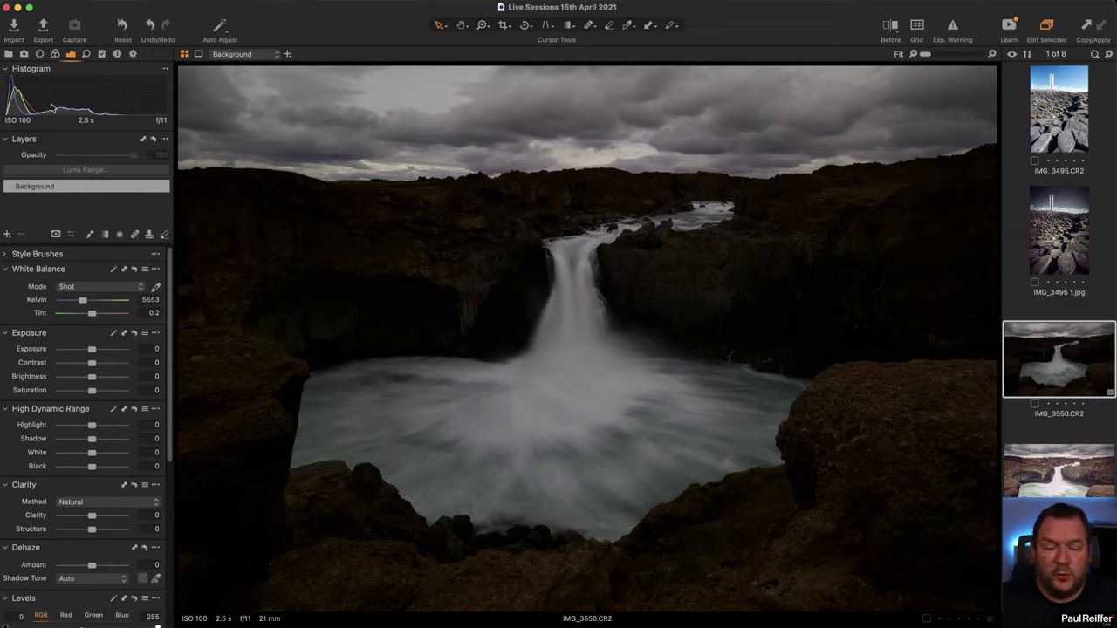
pyautogui.moveTo(91, 352); pyautogui.dragTo(96, 352)
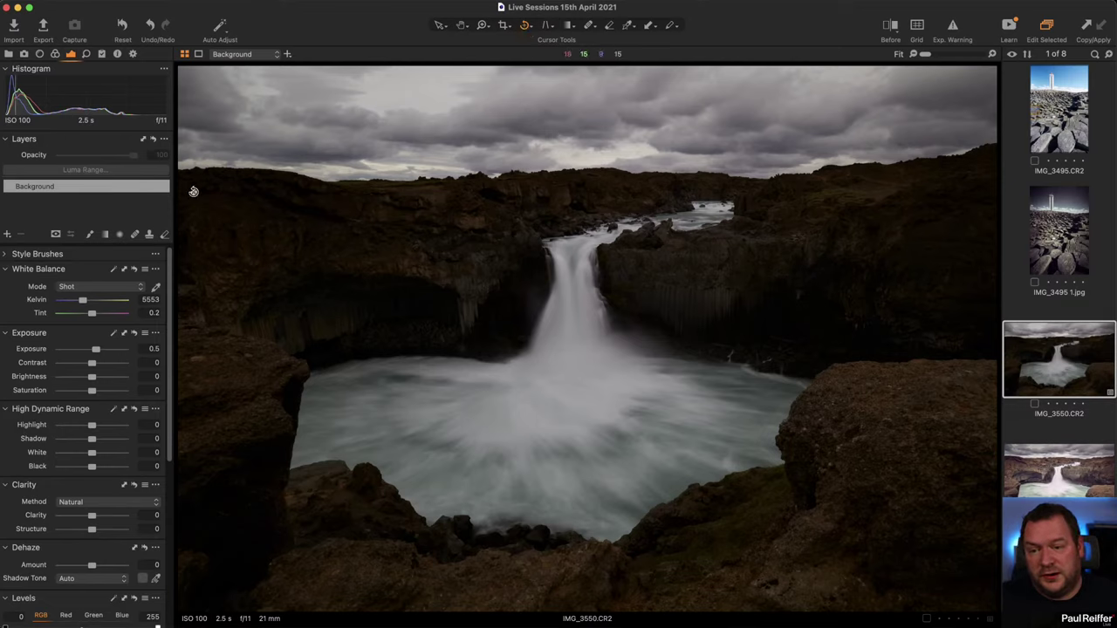
# - Apply a horizontal keystone correction after lowering the left end of the upper guide to follow the distant ridge line
pyautogui.click(550, 26)
pyautogui.click(568, 45)
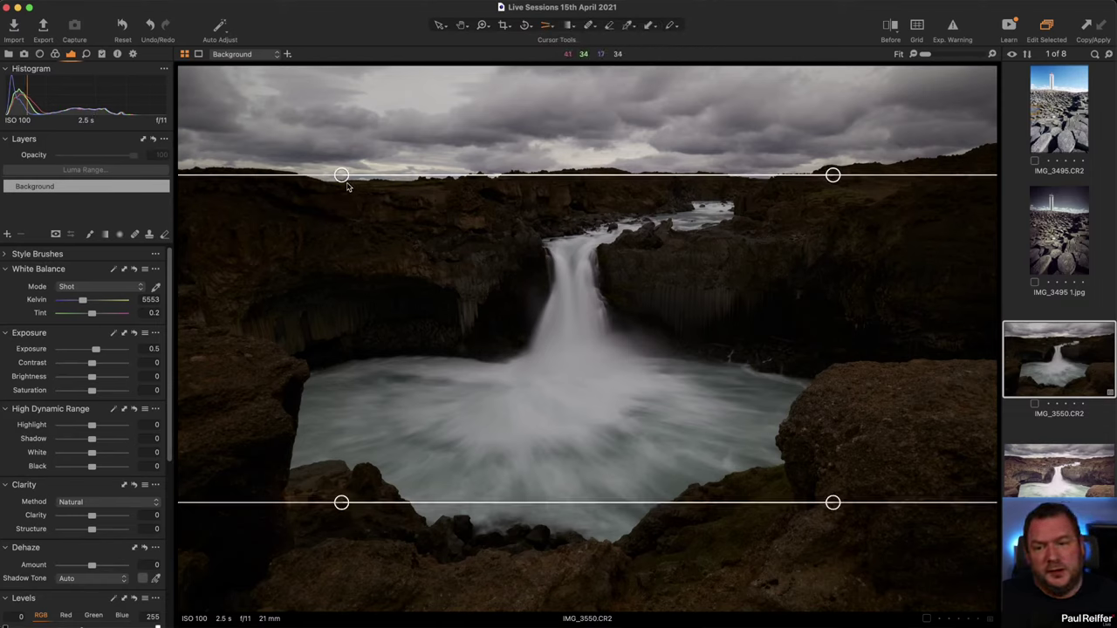
pyautogui.moveTo(341, 174); pyautogui.dragTo(344, 190)
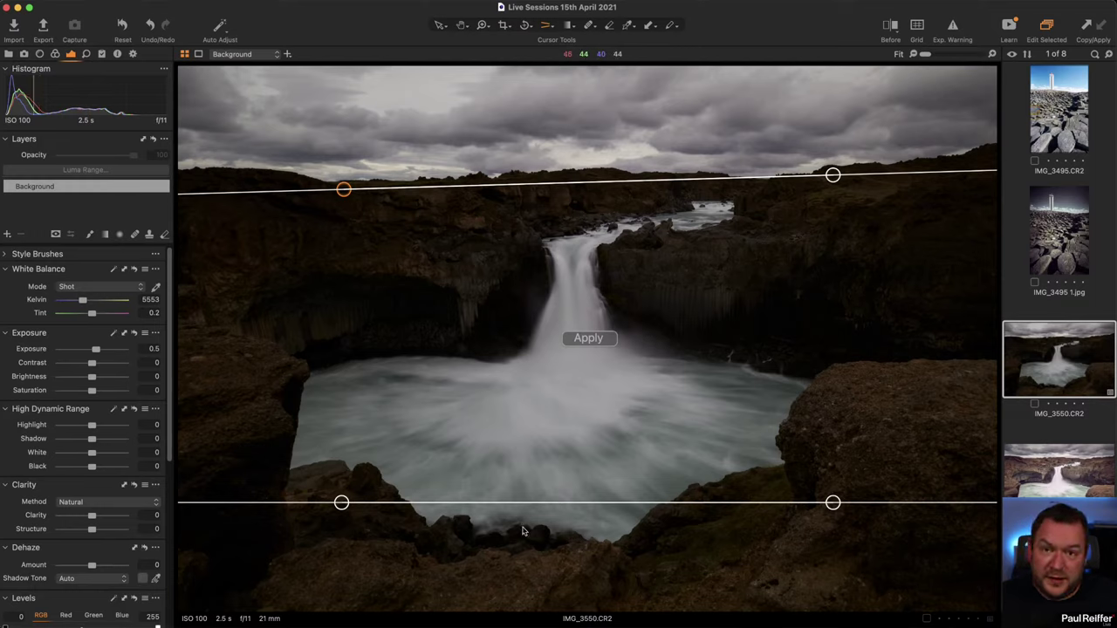
pyautogui.click(588, 340)
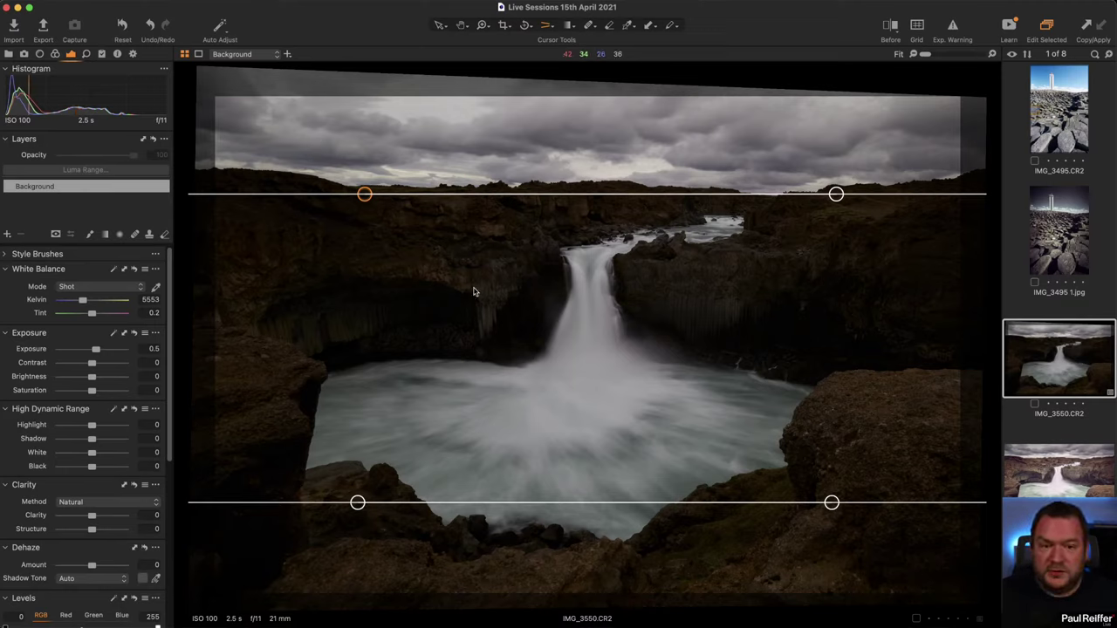
# - Extend the crop's lower-left corner outwards to about 35.35 × 23.50 in, and view the cropped waterfall image
pyautogui.click(504, 25)
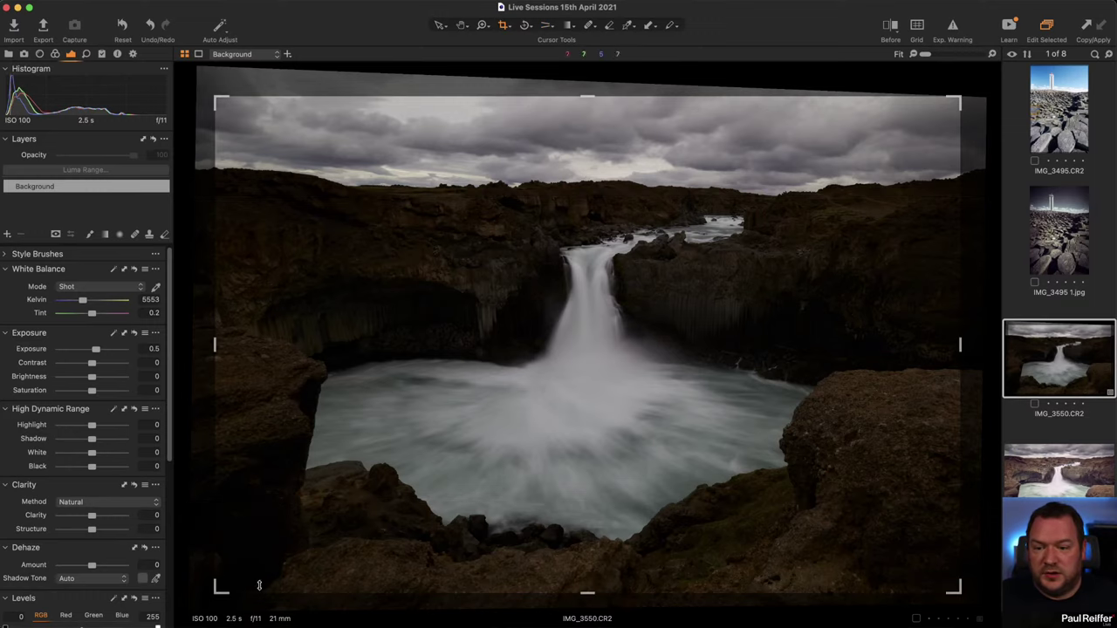
pyautogui.moveTo(211, 594); pyautogui.dragTo(191, 600)
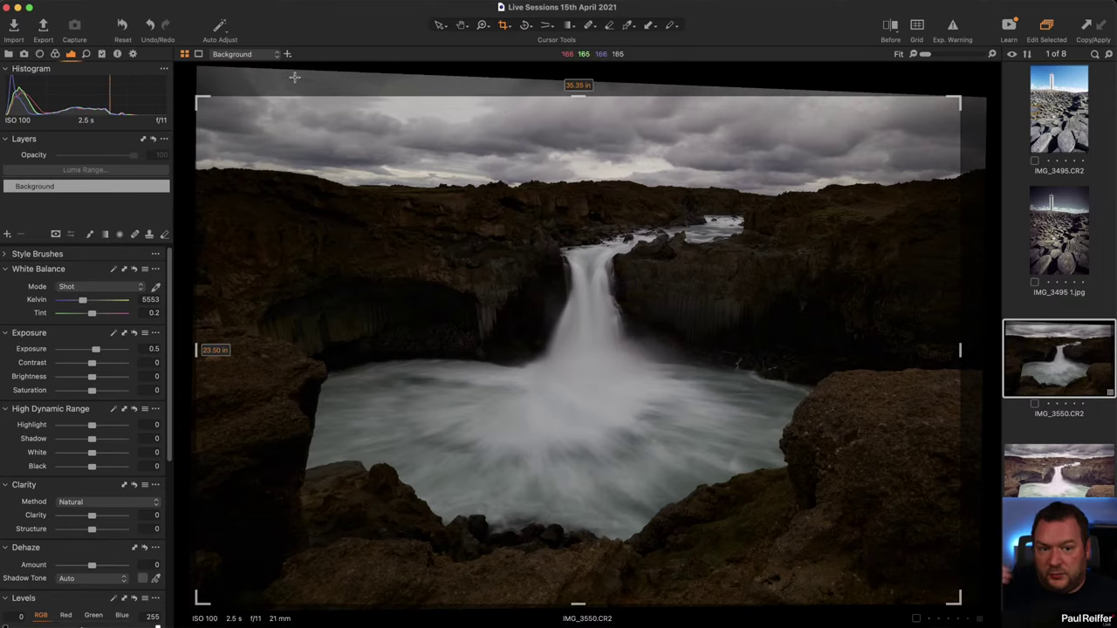
pyautogui.click(441, 25)
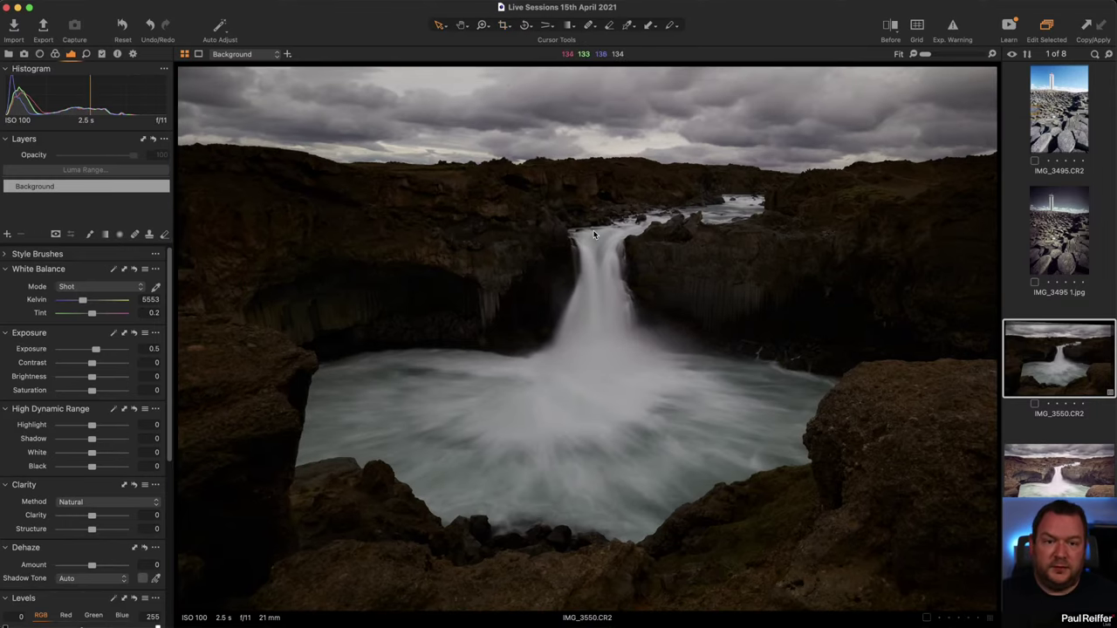
pyautogui.moveTo(593, 234); pyautogui.dragTo(569, 297)
# - Raise the lower edge of the crop to bring it to about 35.36 × 22.87 in, and view the result
pyautogui.click(504, 26)
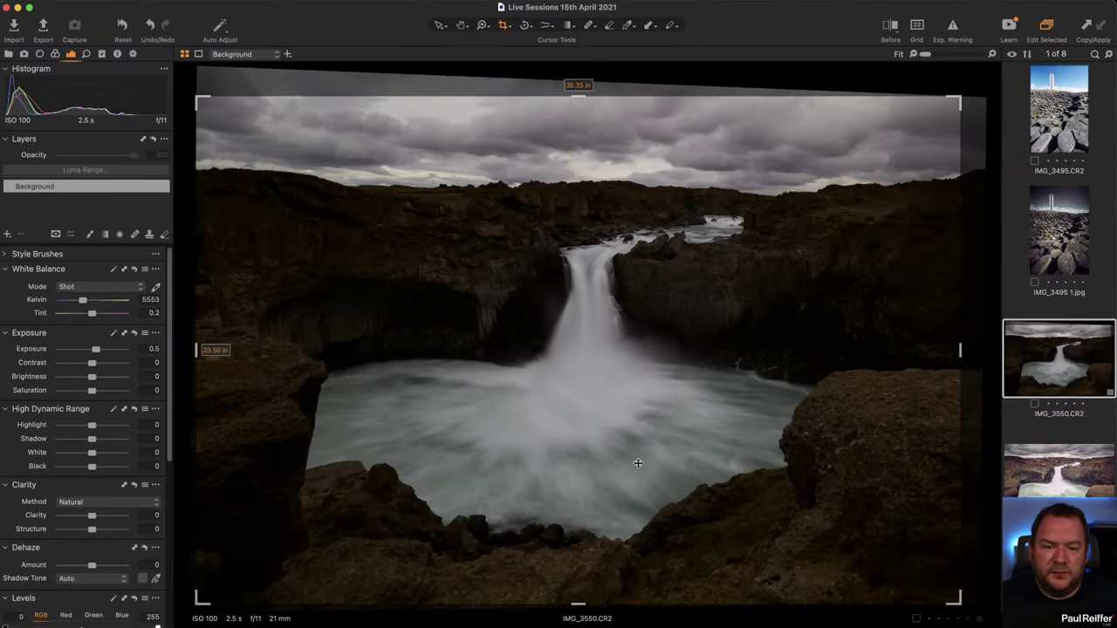
pyautogui.moveTo(955, 602); pyautogui.dragTo(956, 591)
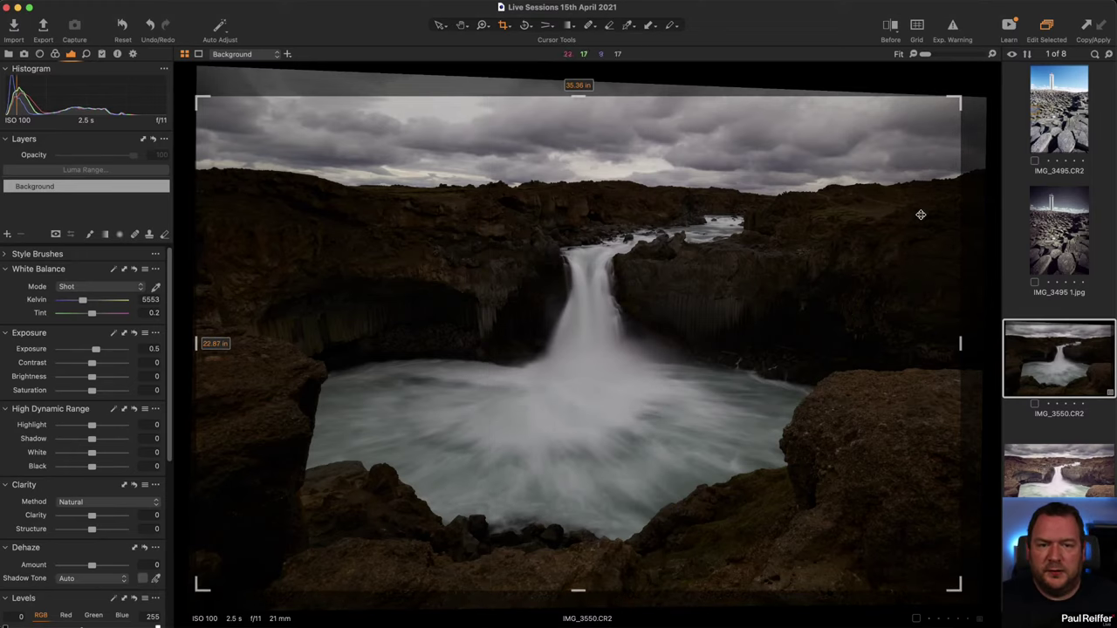
pyautogui.moveTo(922, 164); pyautogui.dragTo(928, 160)
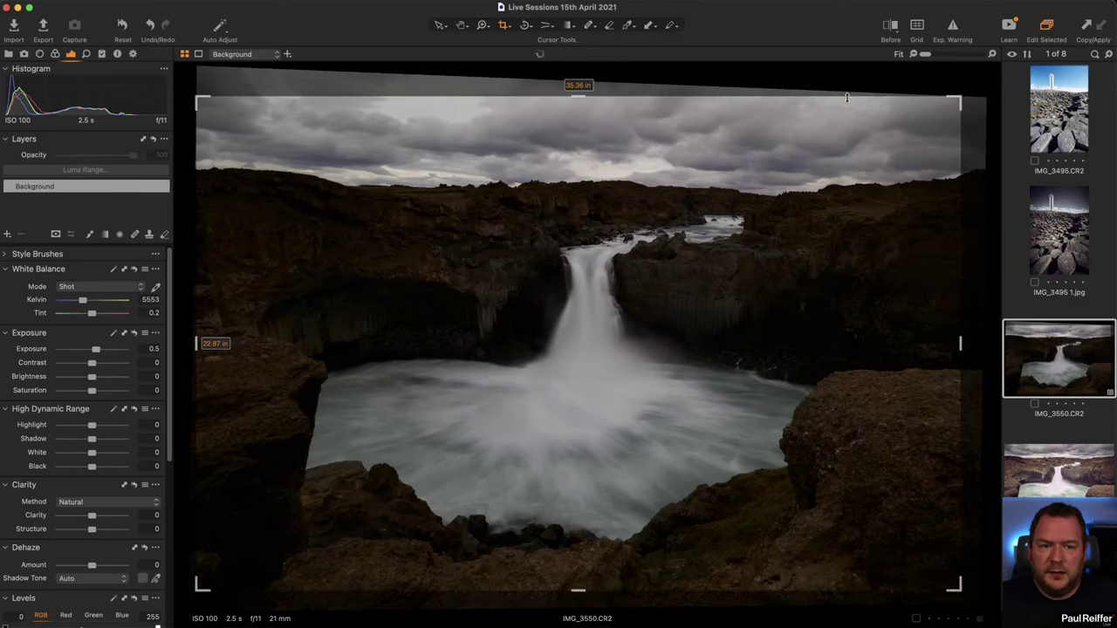
pyautogui.click(440, 27)
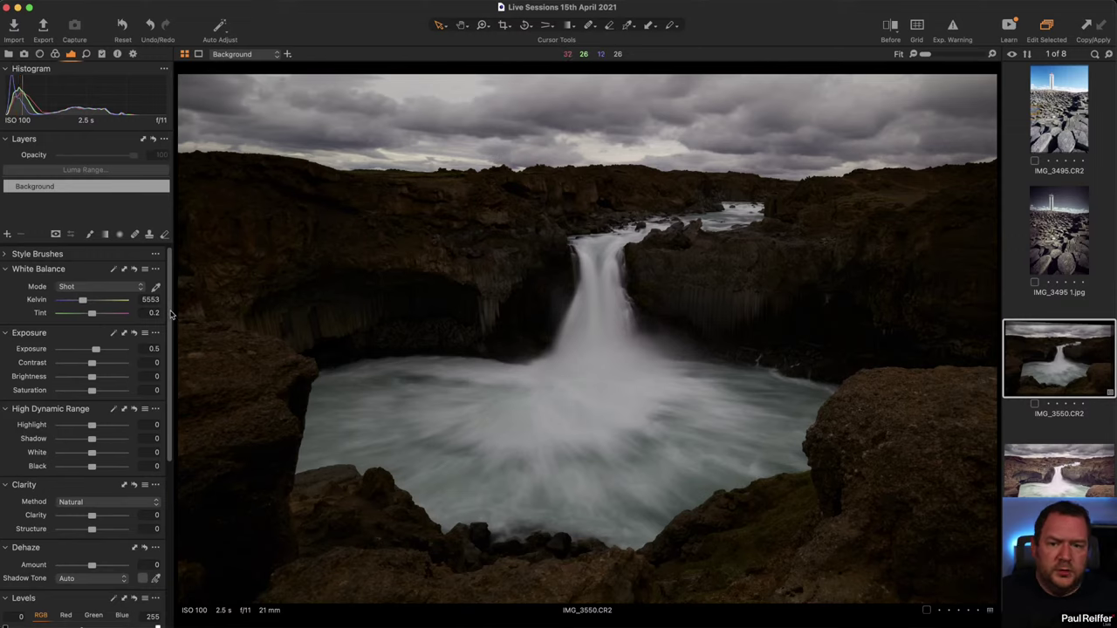
# - Set the RGB Levels white input to 213 and the midtone to 0.08, and compare with the reference waterfall version
pyautogui.scroll(-3, 131, 349)
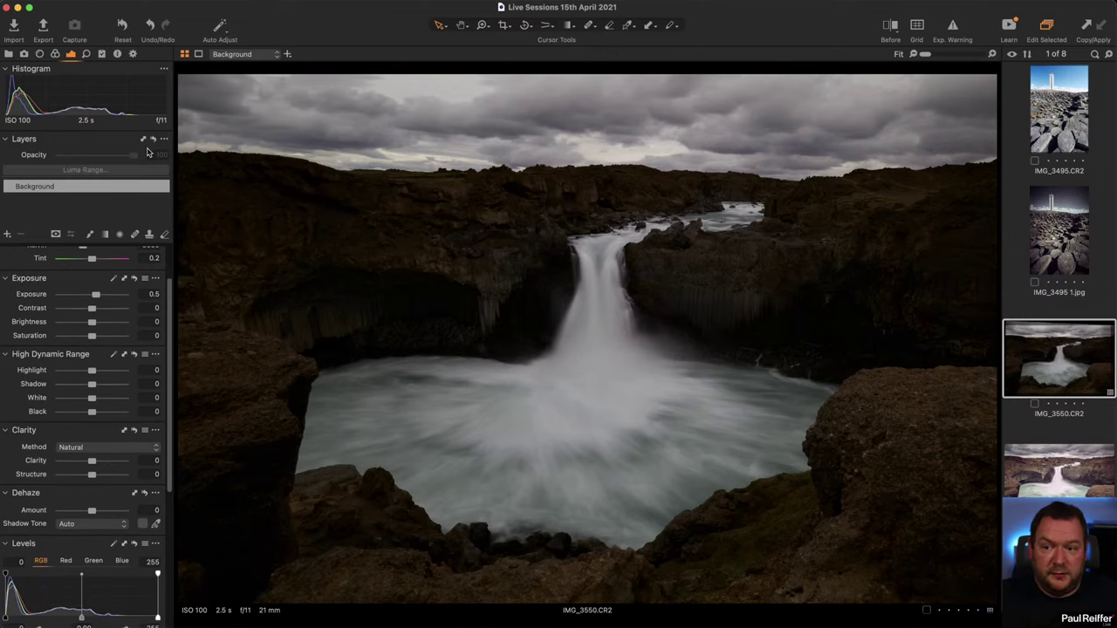
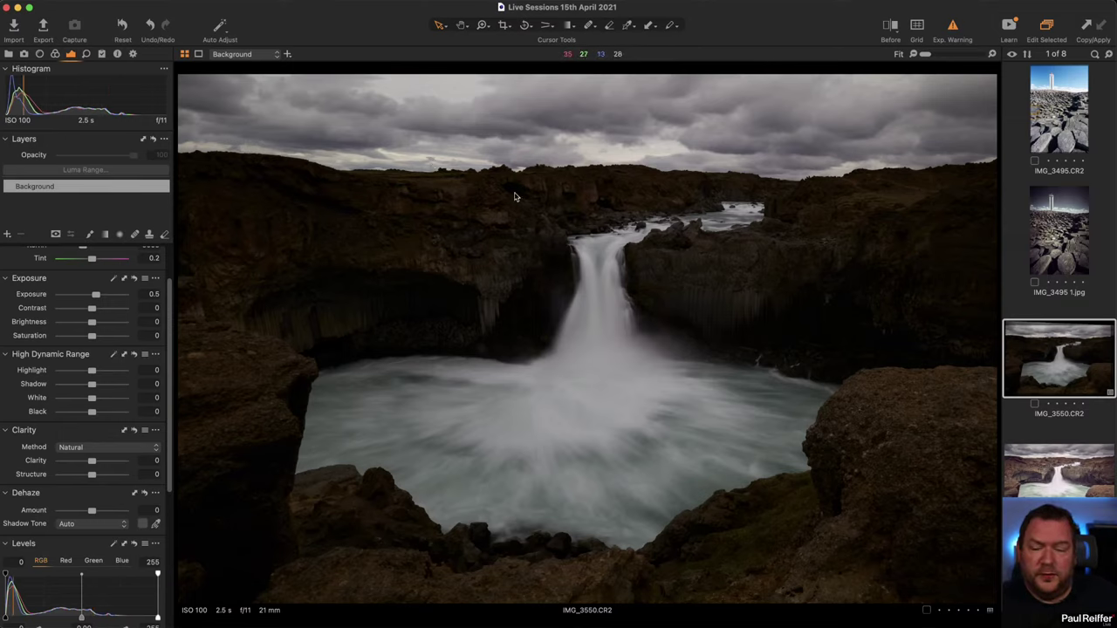
pyautogui.scroll(-4, 131, 480)
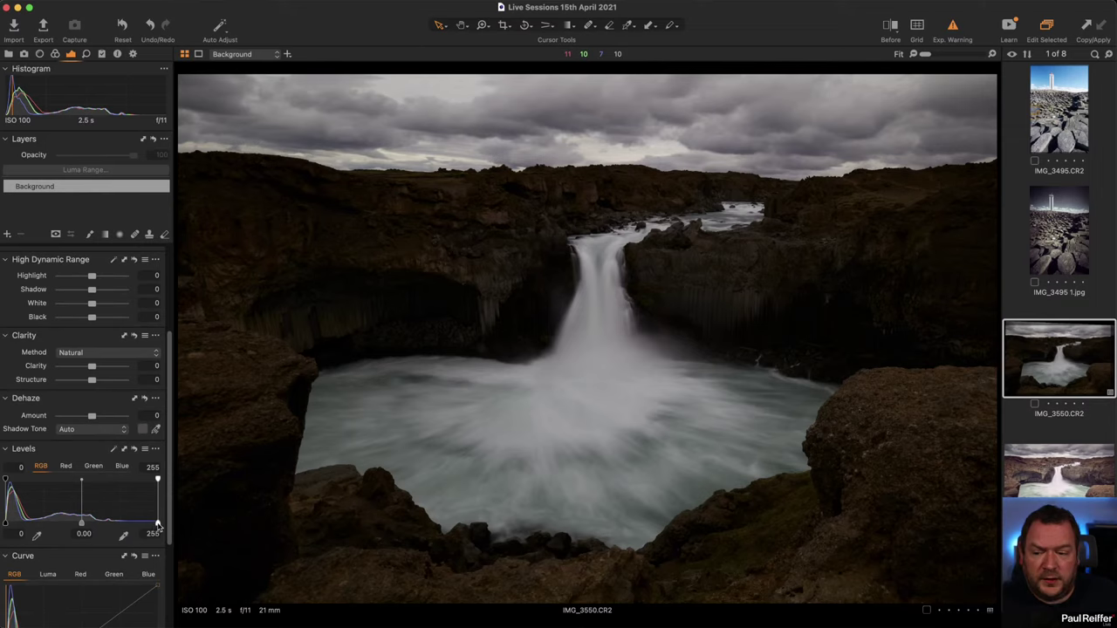
pyautogui.moveTo(157, 522); pyautogui.dragTo(132, 525)
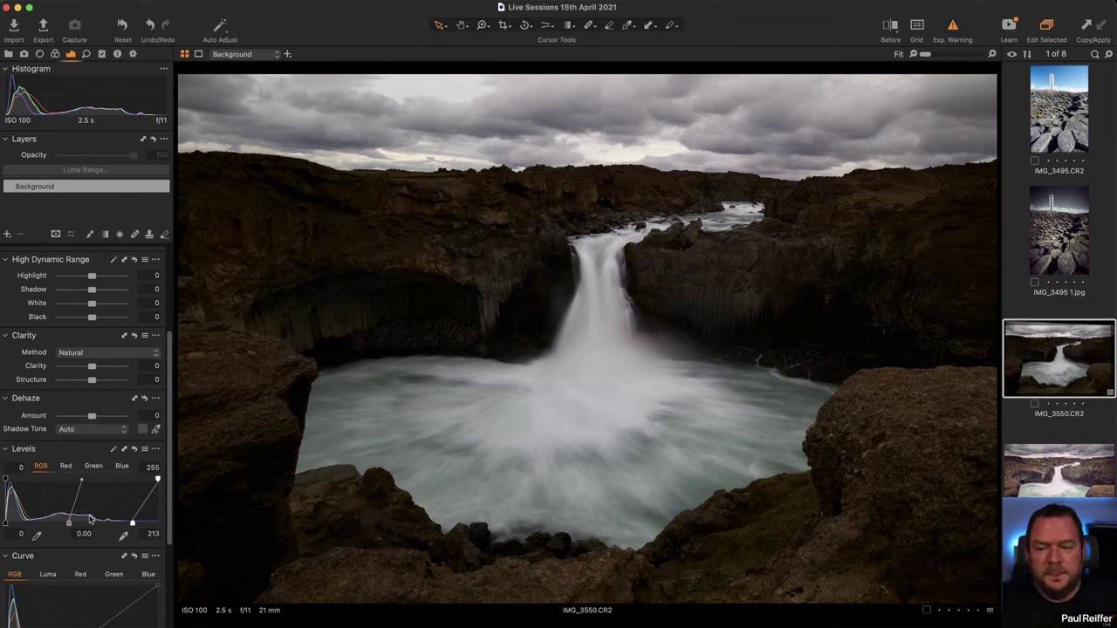
pyautogui.moveTo(67, 522)
pyautogui.mouseDown()
pyautogui.moveTo(78, 522)
pyautogui.moveTo(63, 522)
pyautogui.mouseUp()
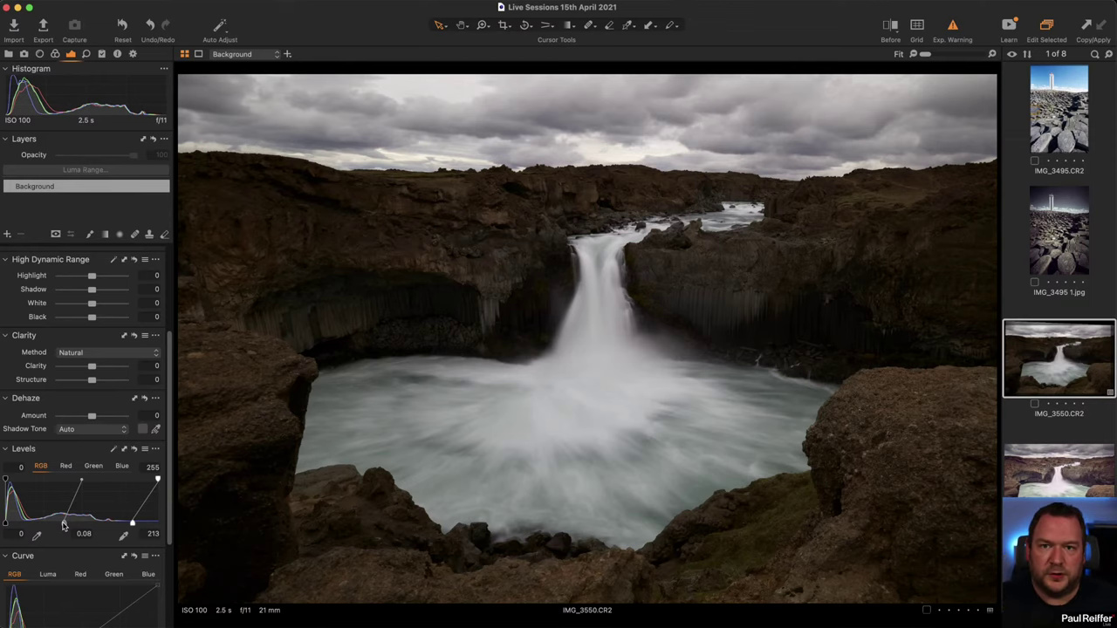
pyautogui.click(1054, 478)
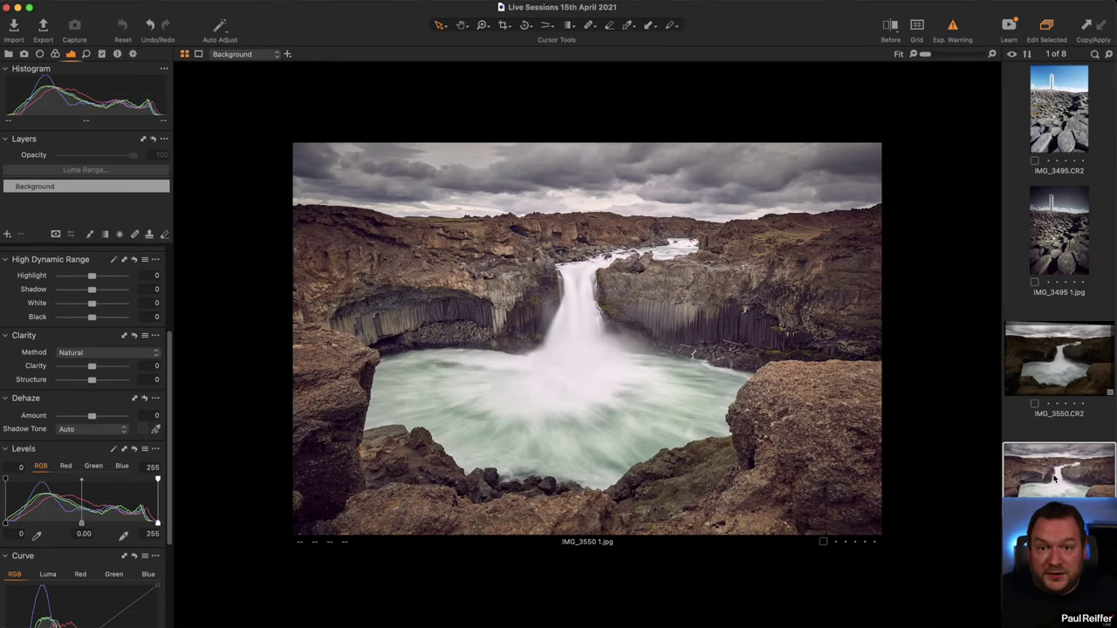
pyautogui.click(1066, 347)
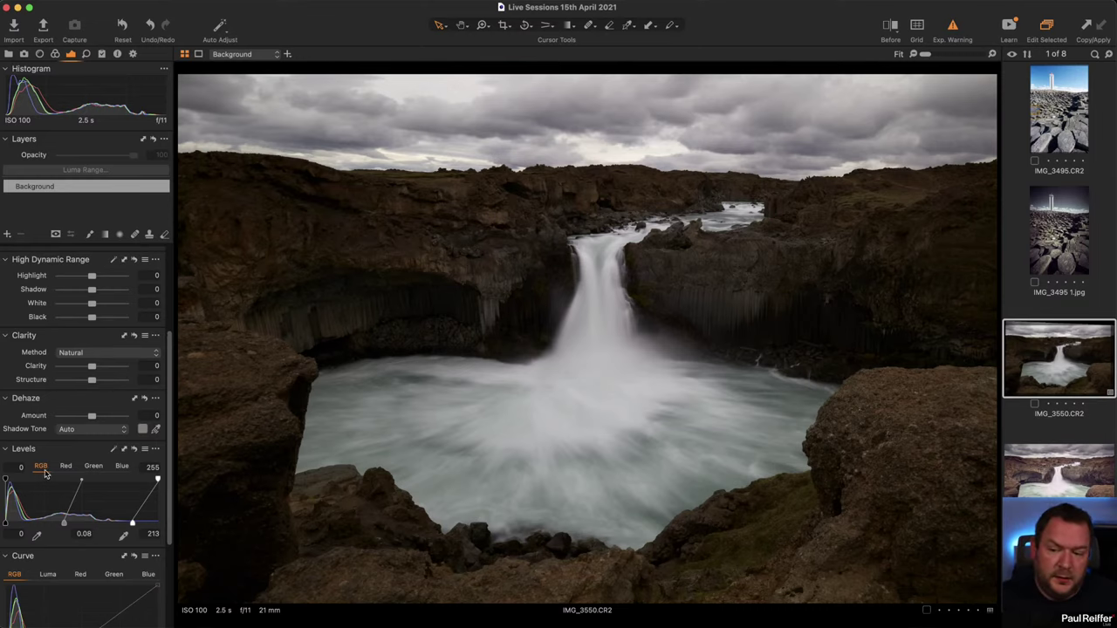
# - Add a lower anchor point and an upper point to the RGB curve, pulling the upper one slightly below the diagonal to darken highlights
pyautogui.scroll(-5, 71, 490)
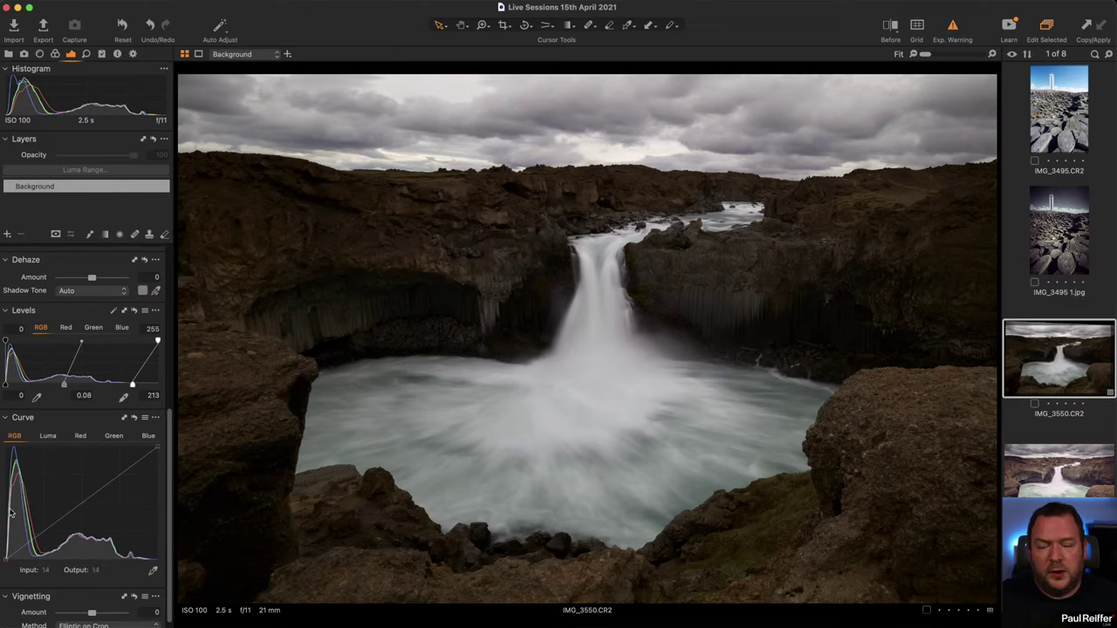
pyautogui.click(55, 524)
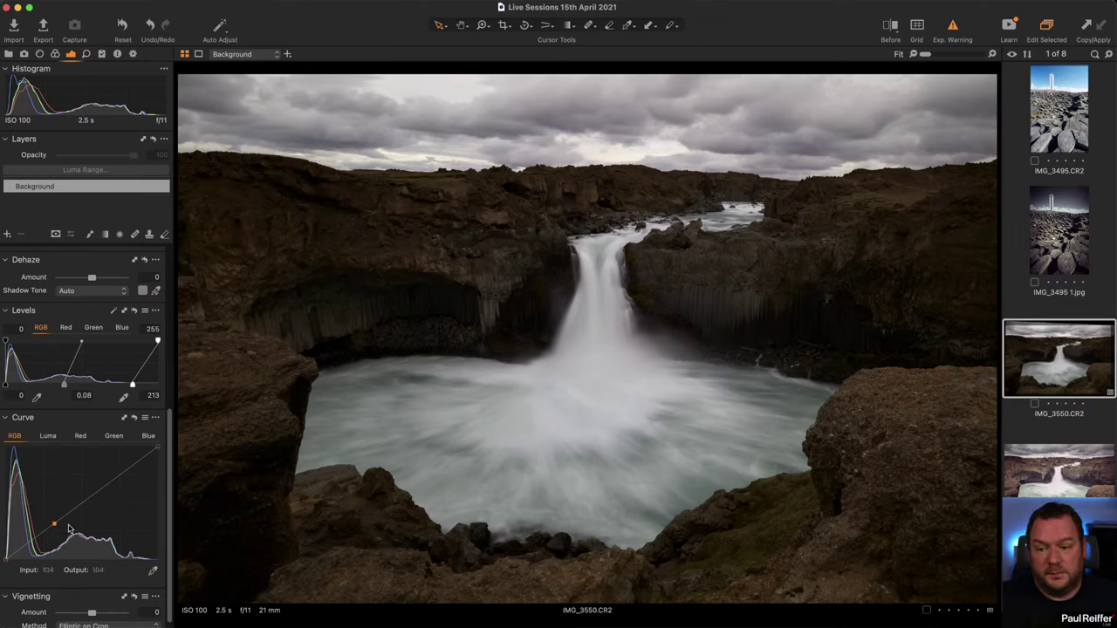
pyautogui.click(103, 491)
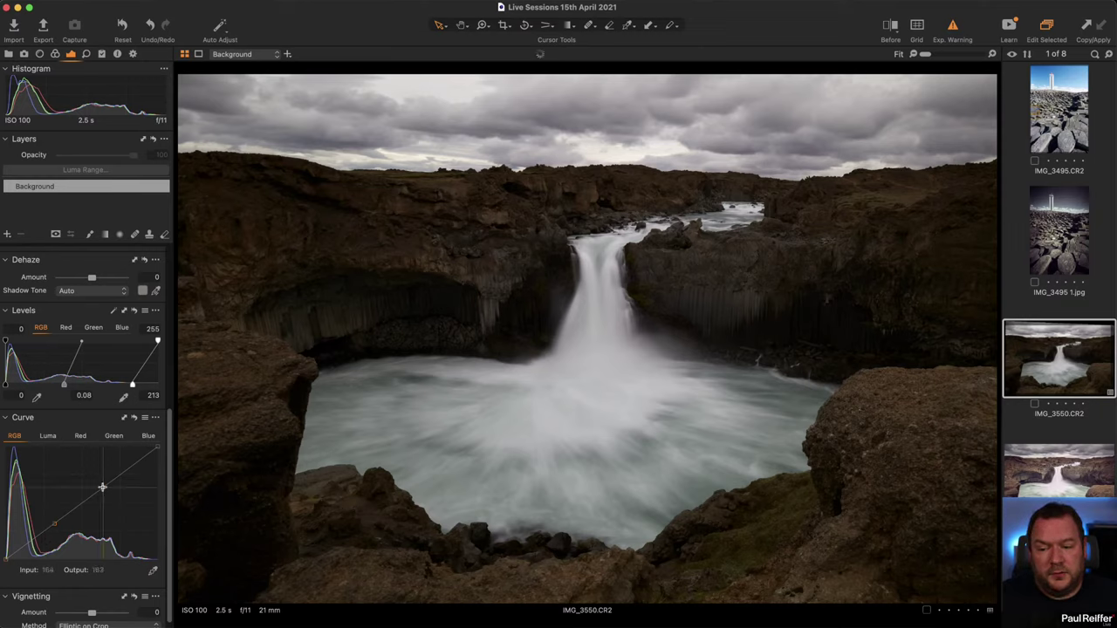
pyautogui.moveTo(103, 491); pyautogui.dragTo(104, 494)
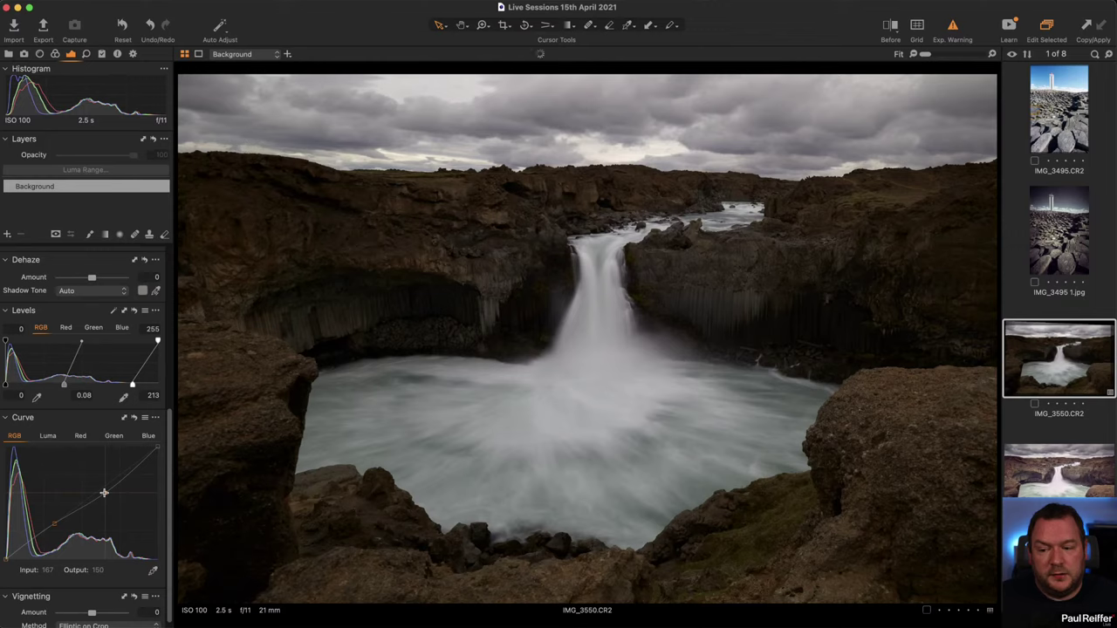
pyautogui.moveTo(29, 541); pyautogui.dragTo(29, 543)
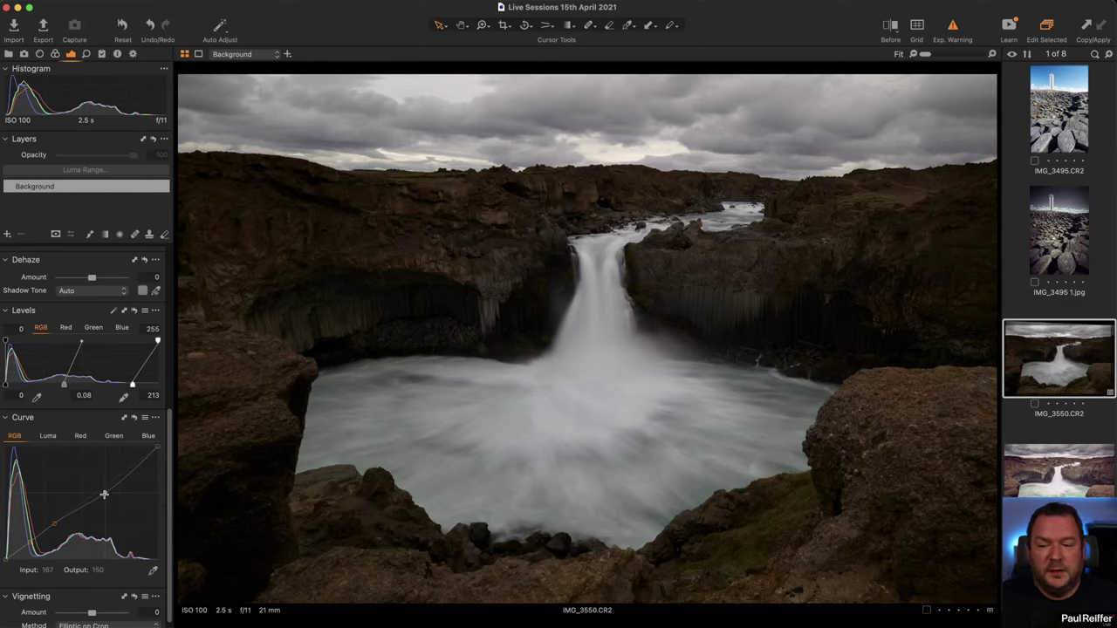
pyautogui.moveTo(104, 495)
pyautogui.mouseDown()
pyautogui.moveTo(103, 467)
pyautogui.moveTo(107, 490)
pyautogui.mouseUp()
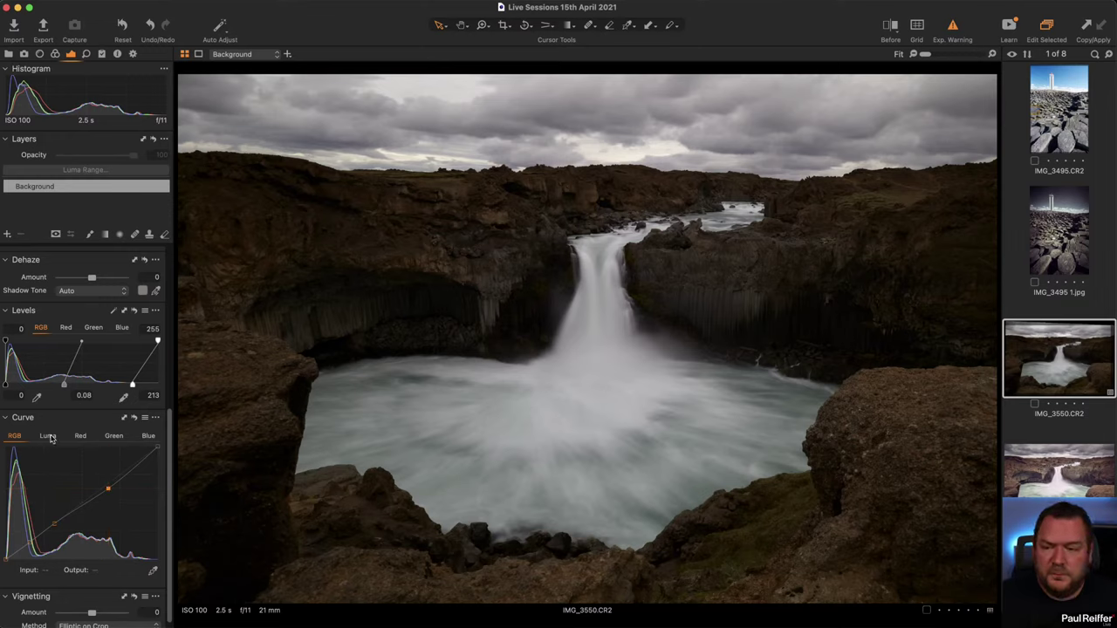
pyautogui.scroll(3, 111, 380)
pyautogui.scroll(1, 112, 380)
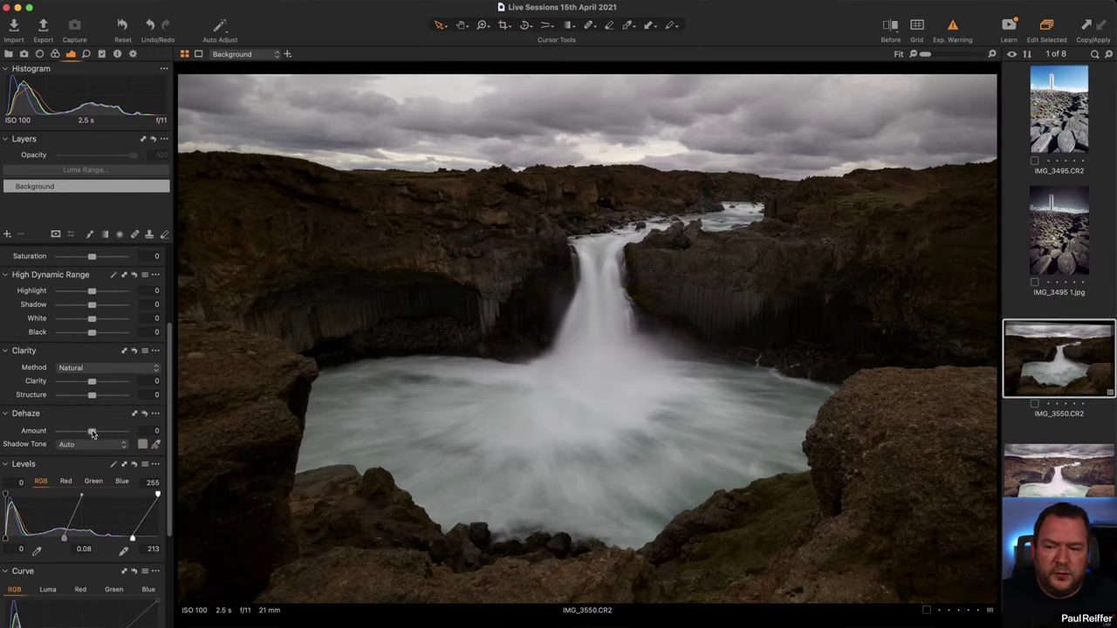
# - Set the Background layer's Dehaze amount to -10 and Clarity to 22 after trying a stronger dehaze
pyautogui.moveTo(92, 431); pyautogui.dragTo(114, 433)
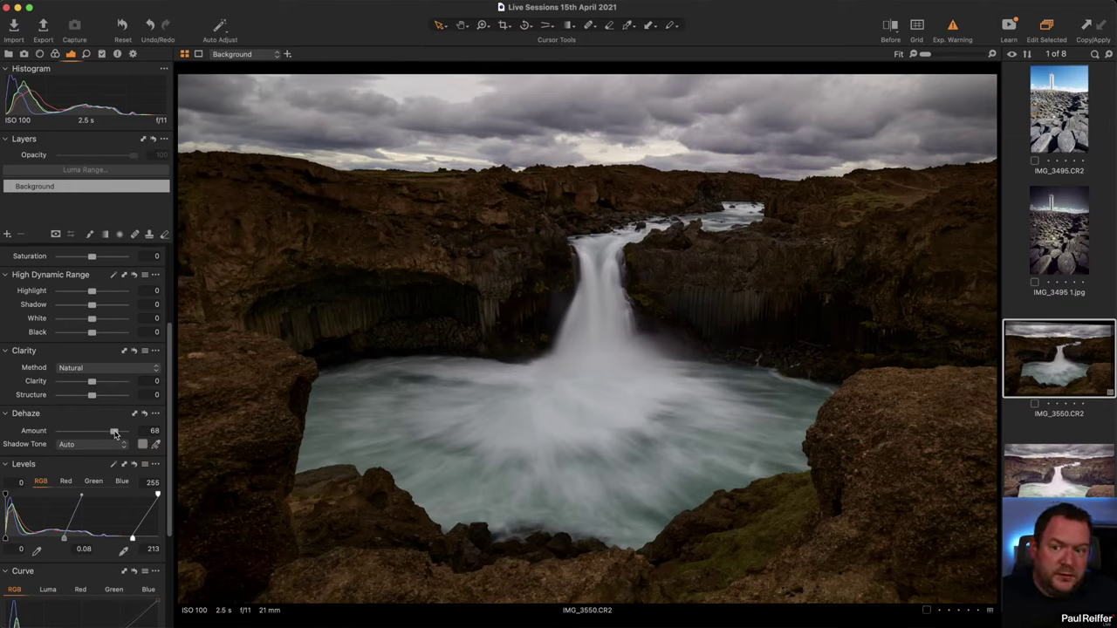
pyautogui.moveTo(114, 433); pyautogui.dragTo(89, 434)
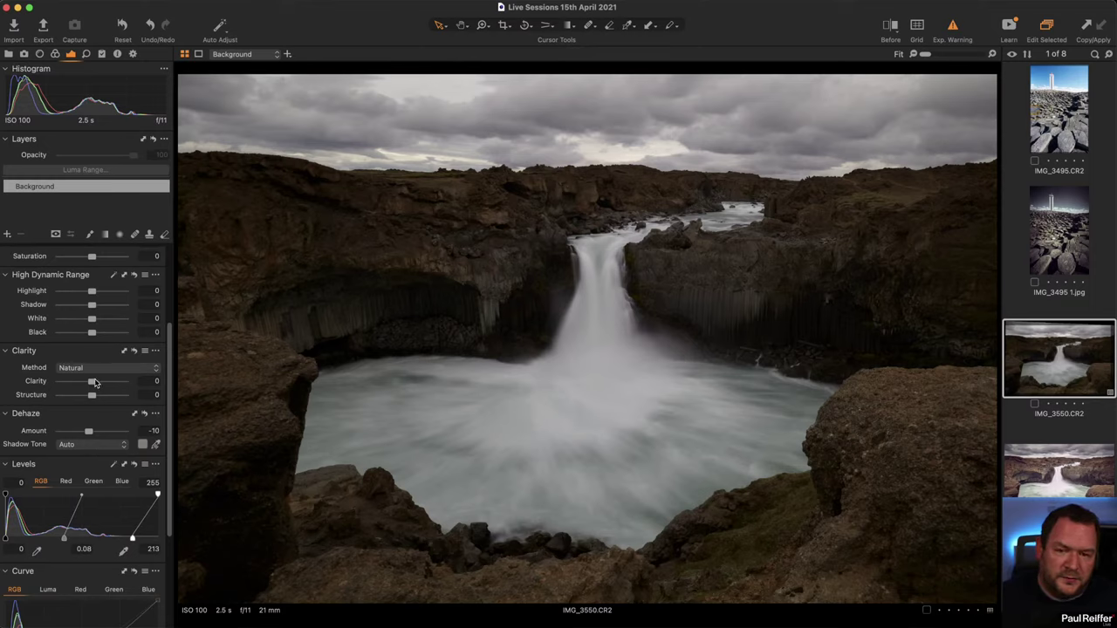
pyautogui.moveTo(94, 383); pyautogui.dragTo(101, 384)
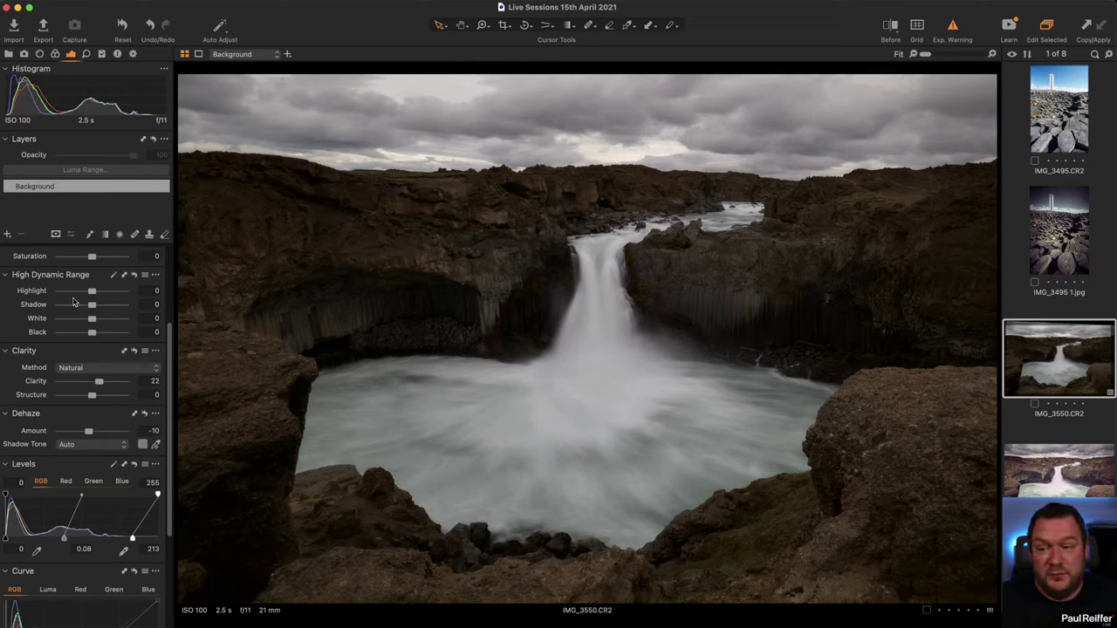
# - Add a new adjustment layer above the Background and name it Sky
pyautogui.scroll(3, 76, 306)
pyautogui.scroll(1, 76, 306)
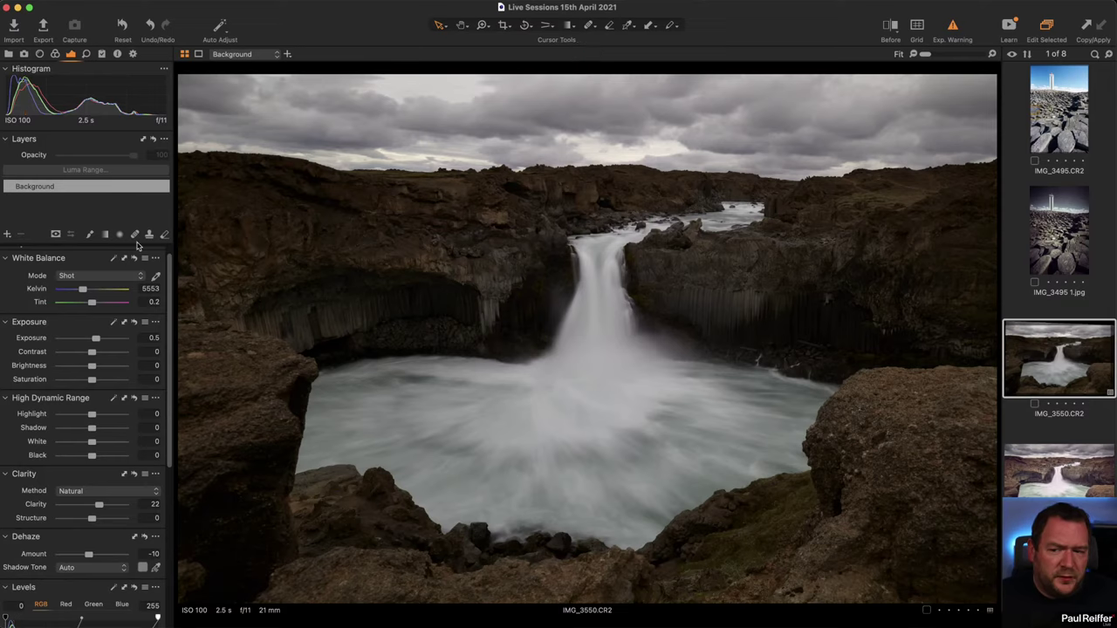
pyautogui.click(7, 235)
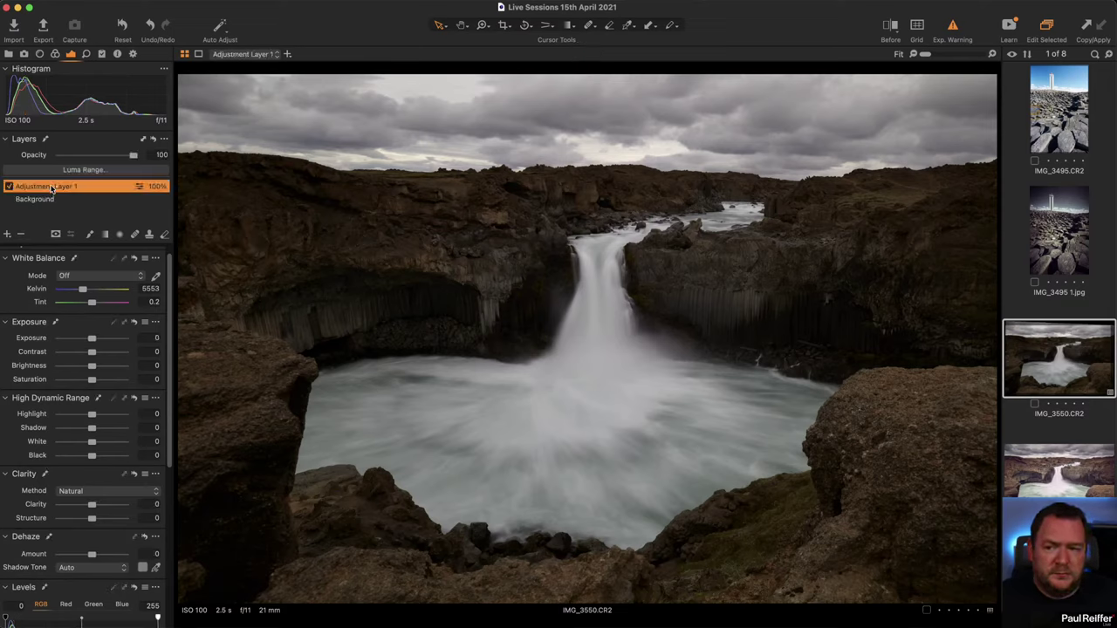
pyautogui.doubleClick(51, 187)
pyautogui.write('Sky')
pyautogui.press('Return')
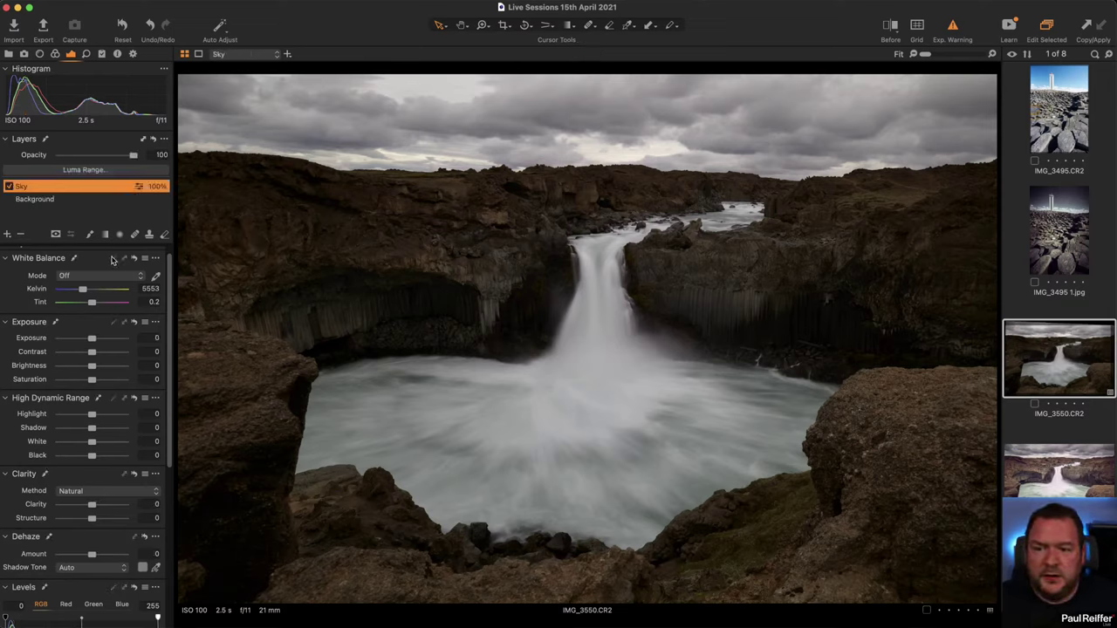
# - Draw a linear gradient mask down over the sky, show the mask, and extend its lower edge to the top of the waterfall
pyautogui.click(106, 235)
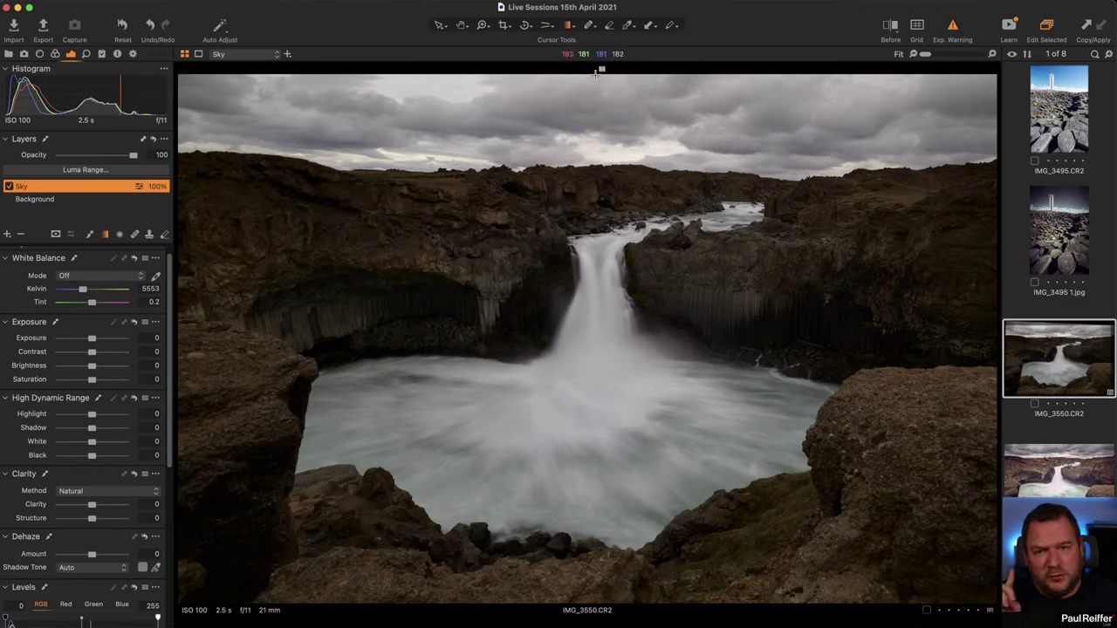
pyautogui.moveTo(596, 74); pyautogui.dragTo(594, 178)
pyautogui.press('m')
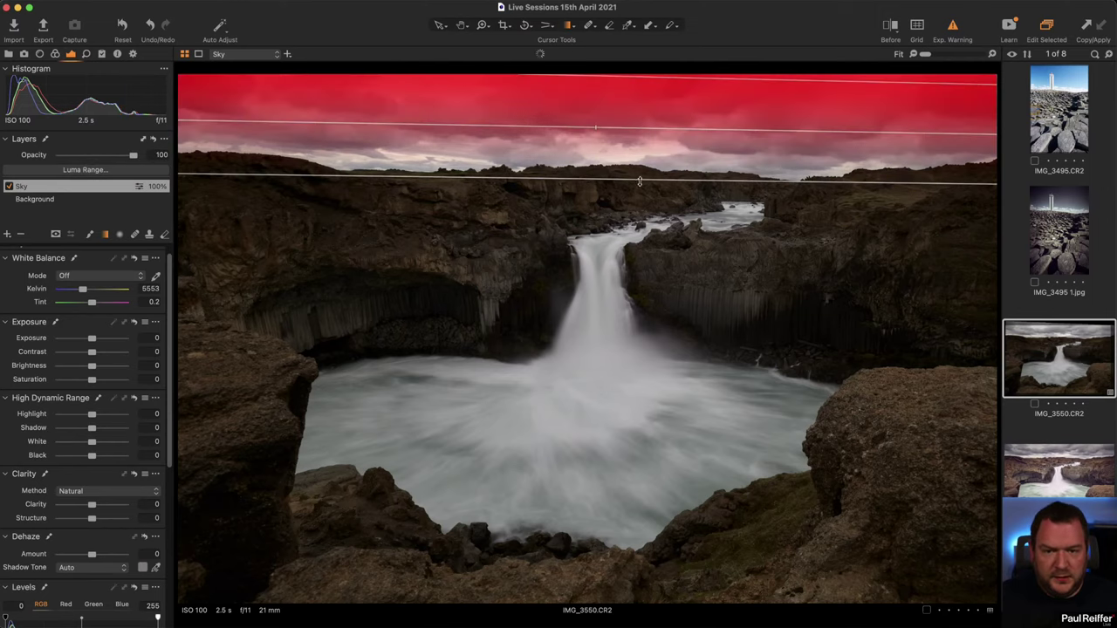
pyautogui.moveTo(186, 166); pyautogui.dragTo(187, 169)
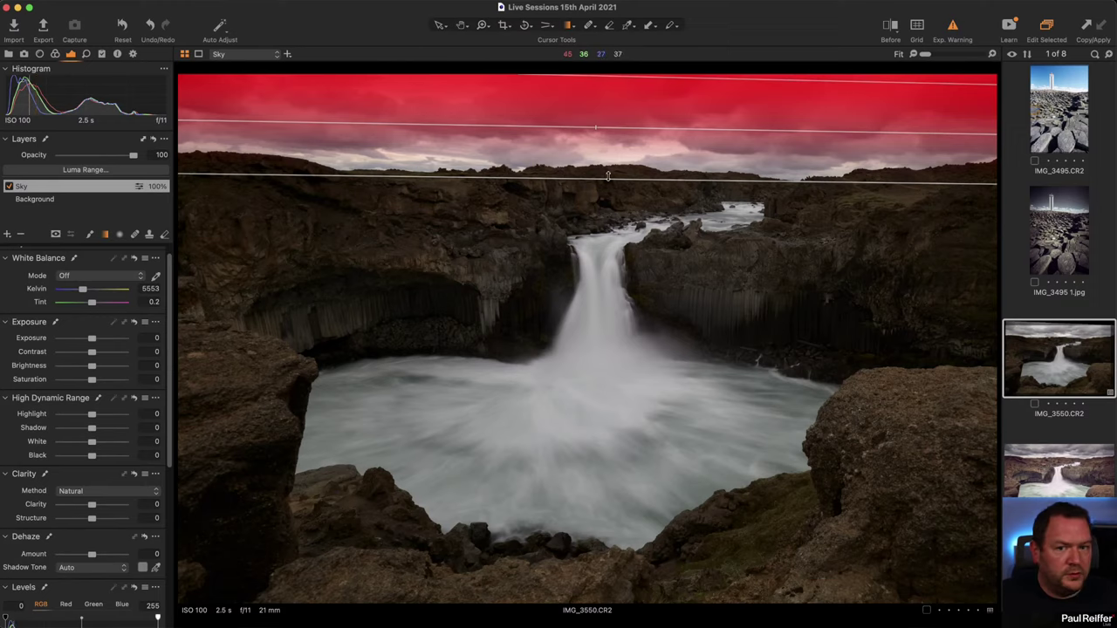
pyautogui.moveTo(598, 179); pyautogui.dragTo(598, 239)
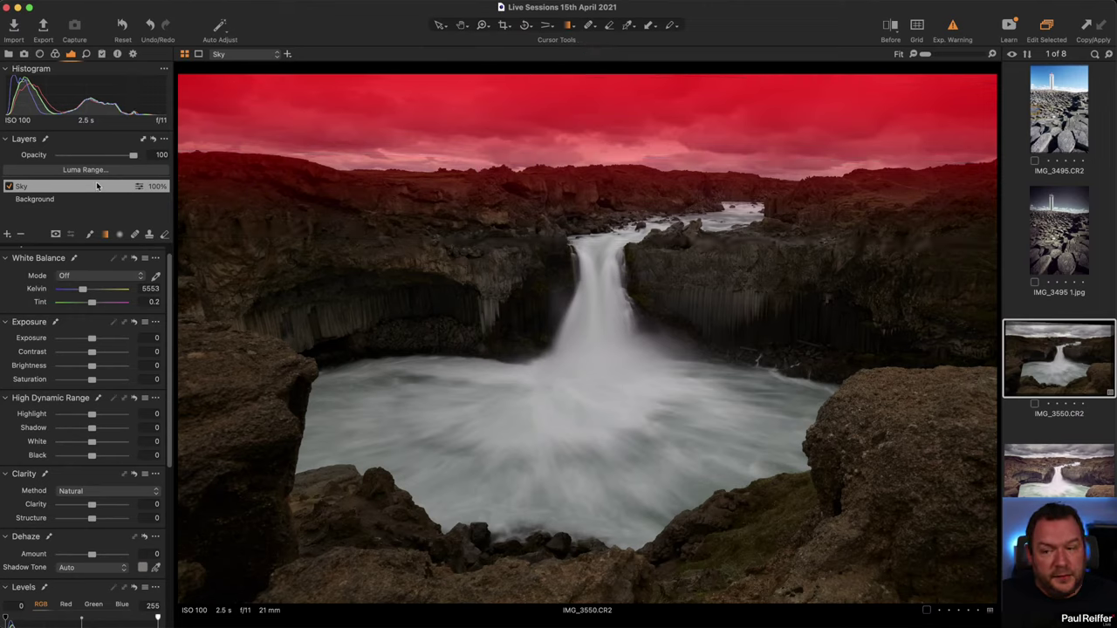
# - Restrict the Sky mask with a luma range of 91 to 255 and falloff of 59 to 255, apply it, and hide the mask
pyautogui.click(99, 172)
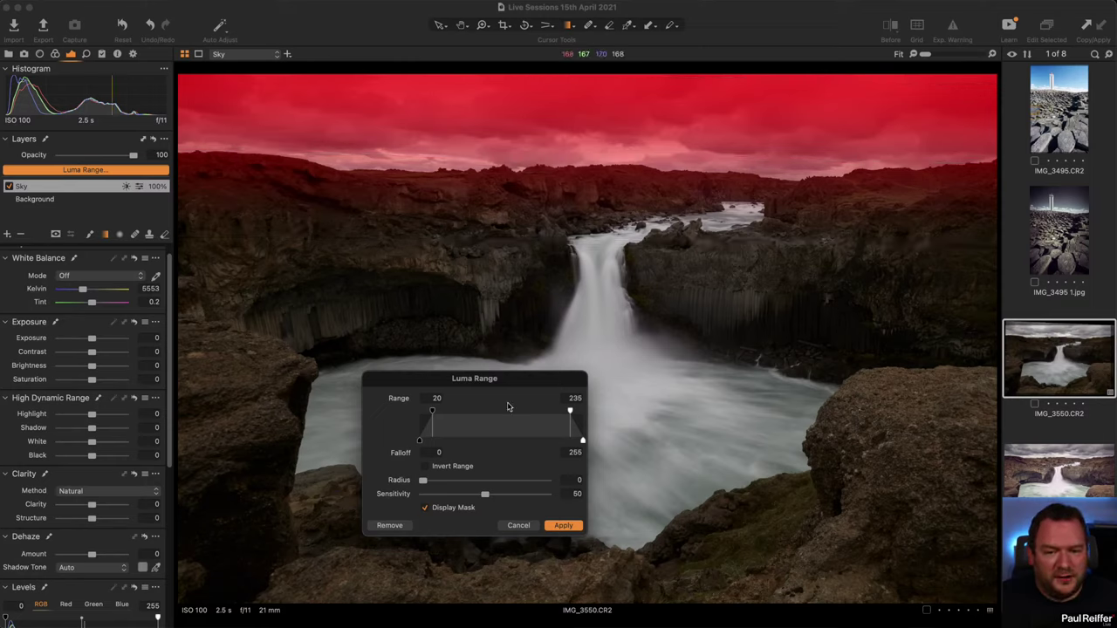
pyautogui.moveTo(434, 414); pyautogui.dragTo(419, 411)
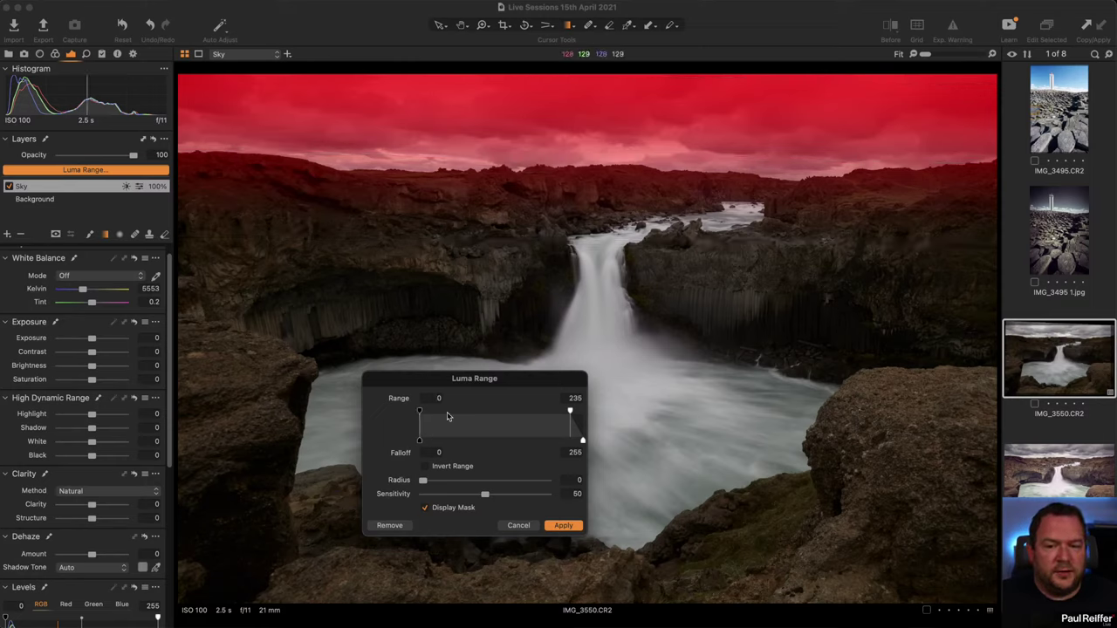
pyautogui.moveTo(569, 410); pyautogui.dragTo(619, 413)
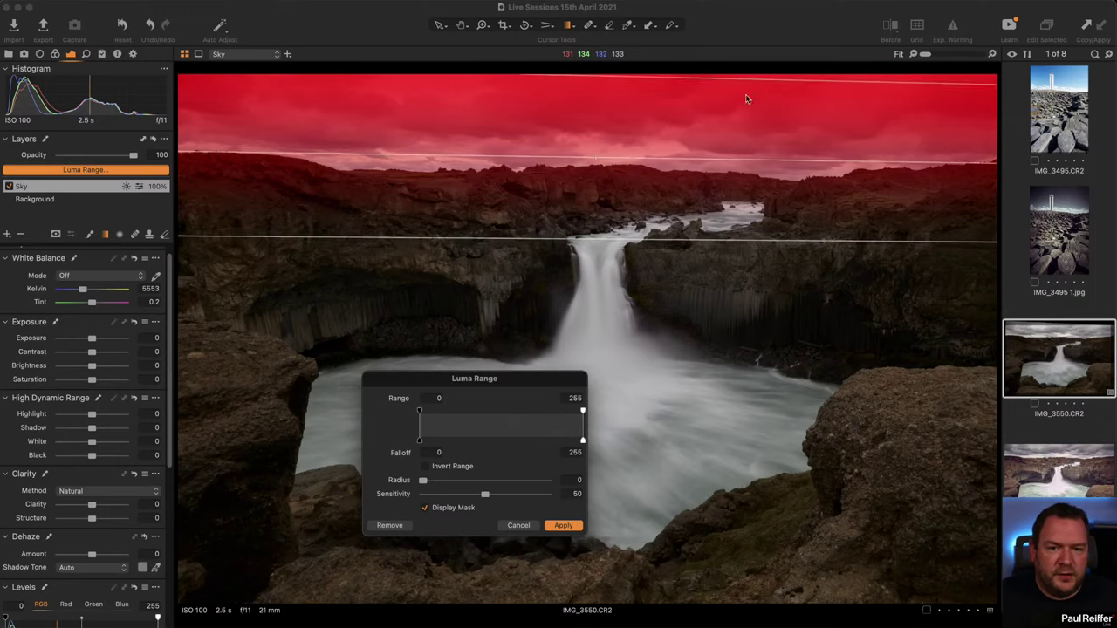
pyautogui.moveTo(420, 431); pyautogui.dragTo(467, 433)
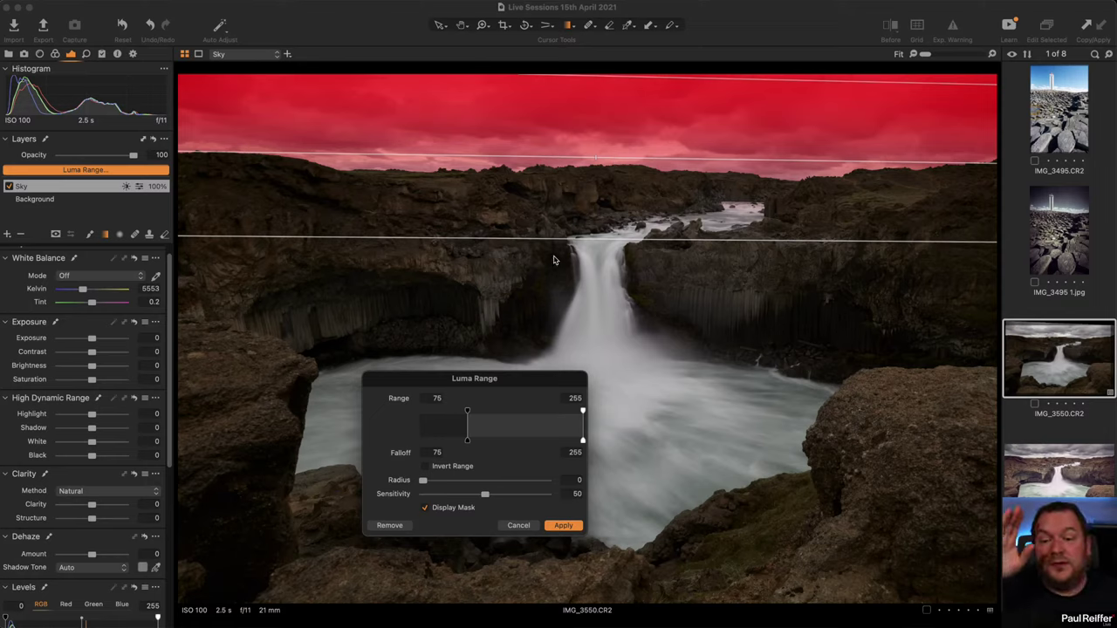
pyautogui.moveTo(469, 445); pyautogui.dragTo(478, 415)
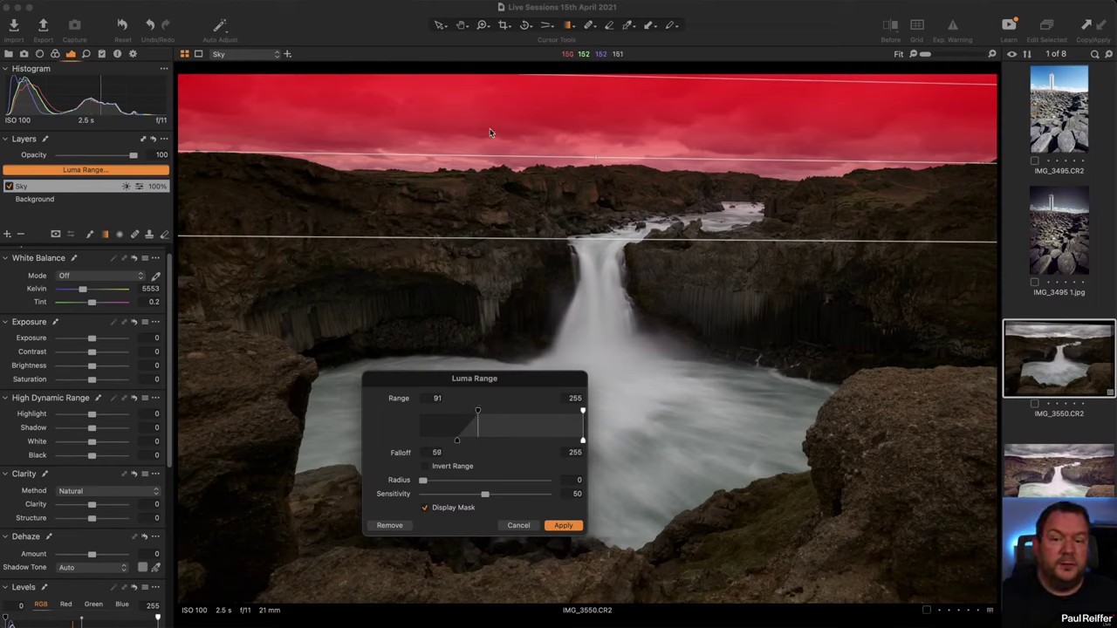
pyautogui.click(563, 525)
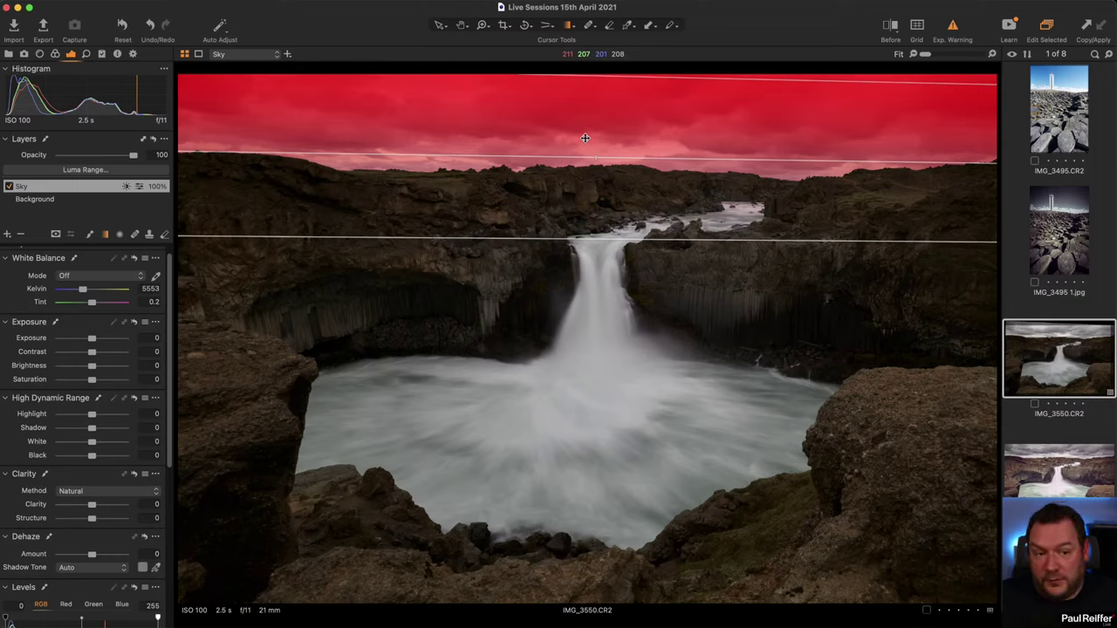
pyautogui.press('m')
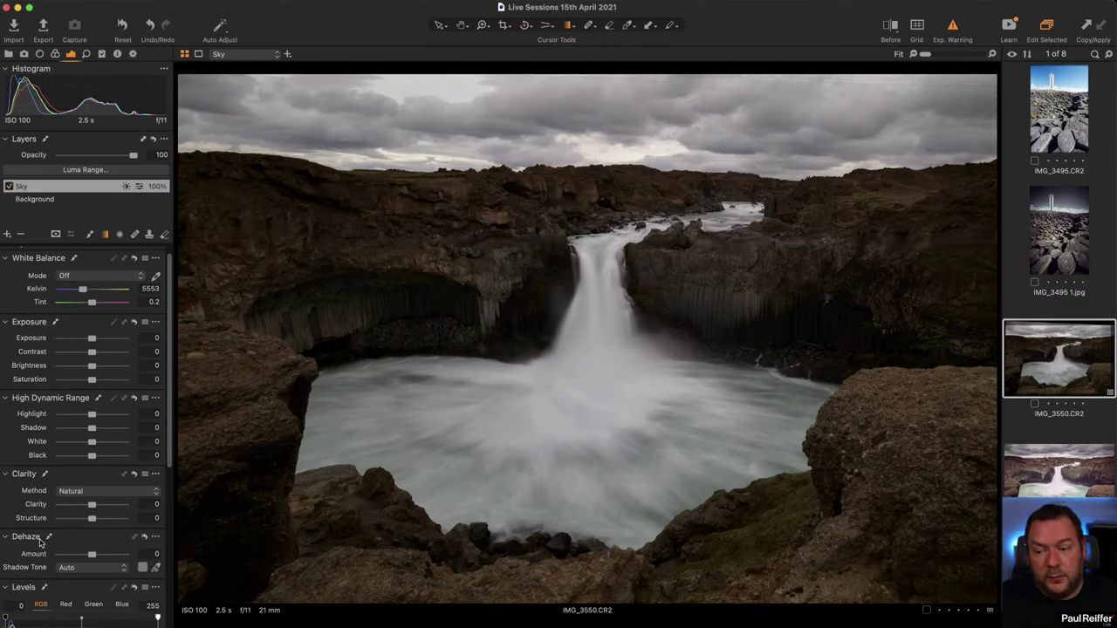
# - Set the Sky layer's Highlight to -100, White to -90 and Clarity to 55, comparing the image with the layer switched off
pyautogui.moveTo(93, 415); pyautogui.dragTo(69, 446)
pyautogui.moveTo(92, 506); pyautogui.dragTo(103, 507)
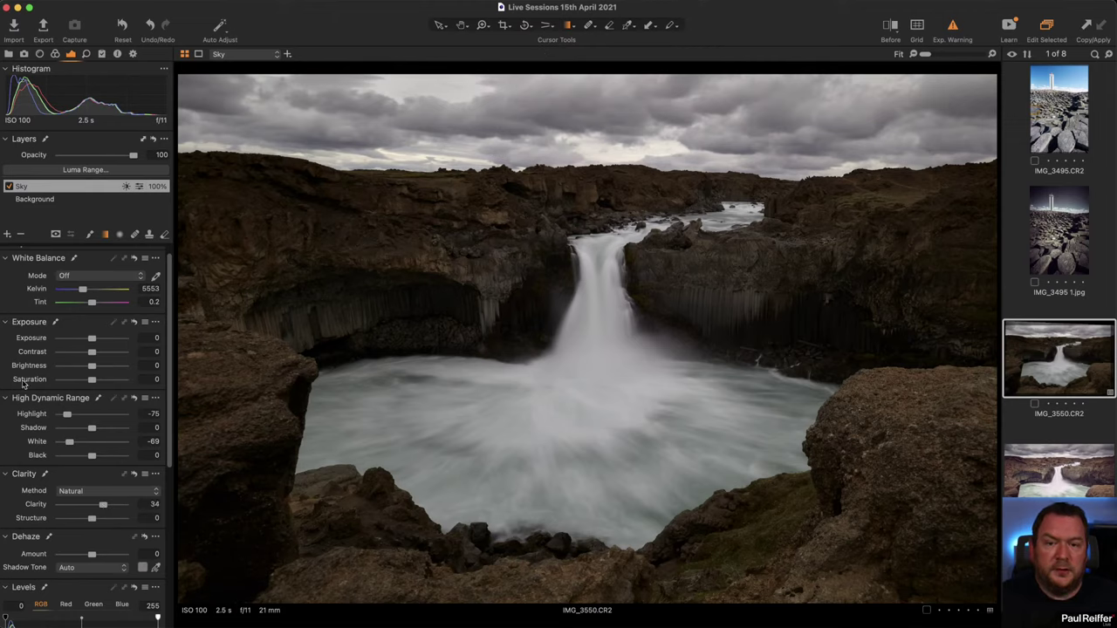
pyautogui.click(8, 187)
pyautogui.click(8, 188)
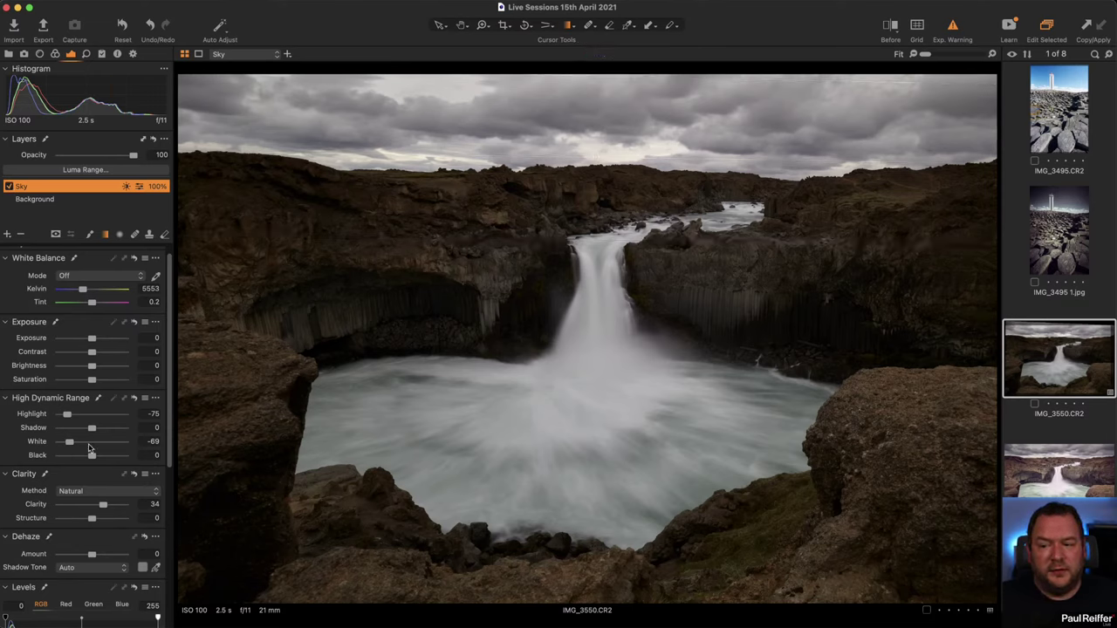
pyautogui.moveTo(68, 420); pyautogui.dragTo(61, 443)
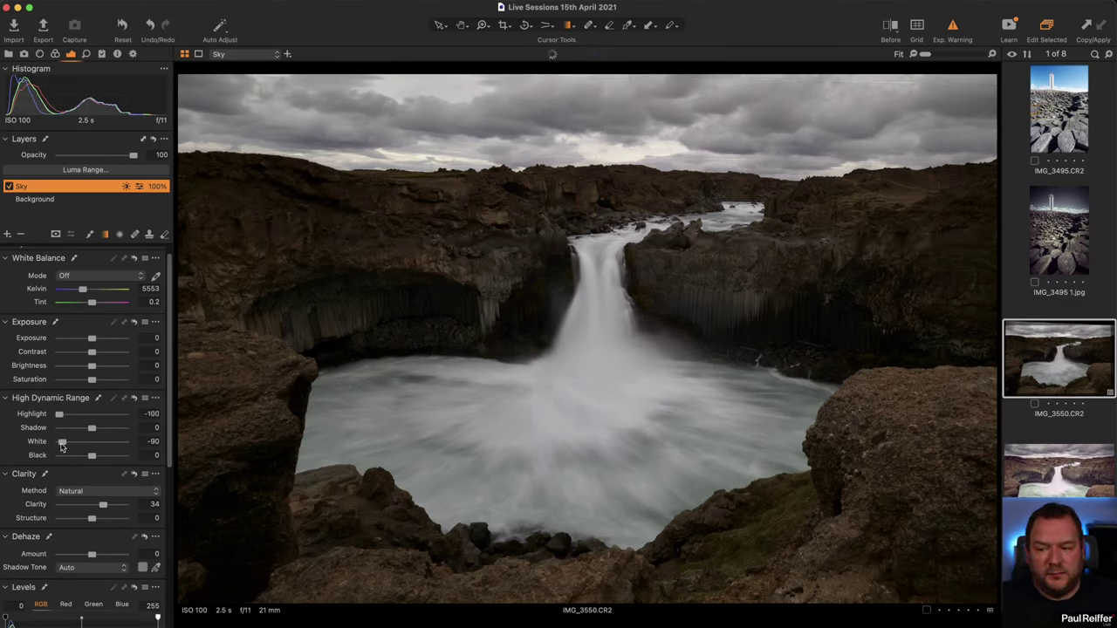
pyautogui.moveTo(103, 508); pyautogui.dragTo(109, 507)
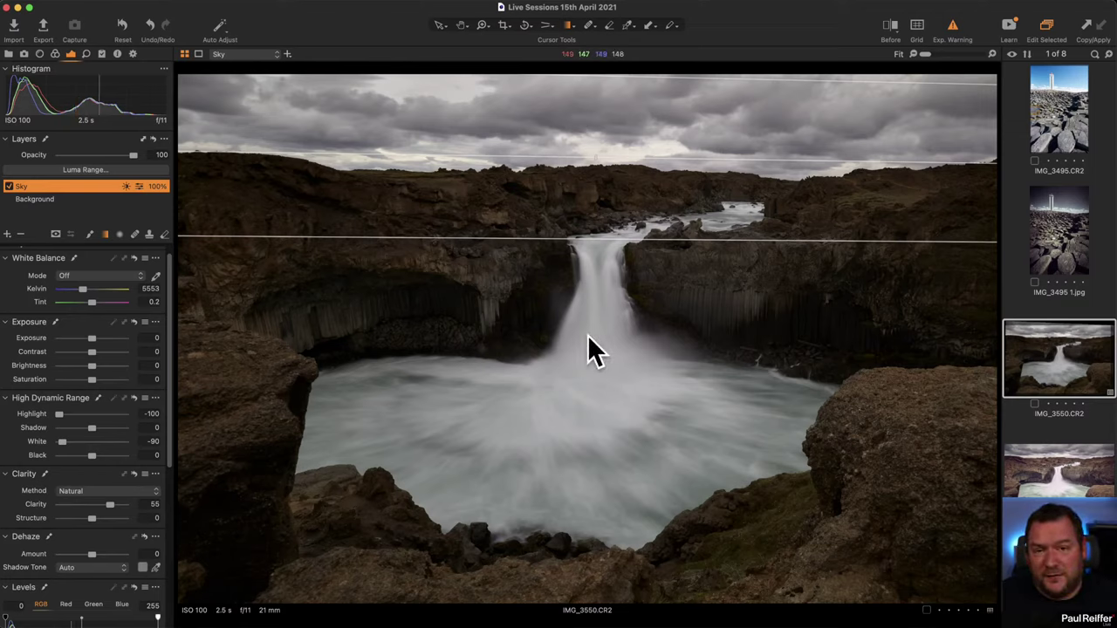
# - Add a new empty adjustment layer above Sky and name it Grading
pyautogui.click(54, 200)
pyautogui.click(7, 234)
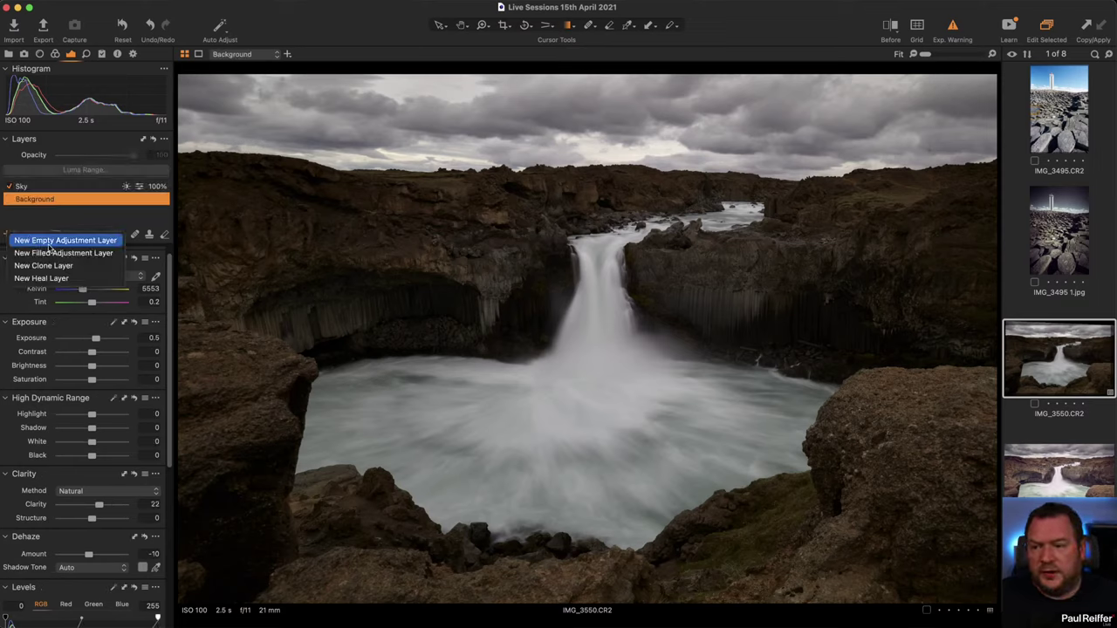
pyautogui.click(12, 240)
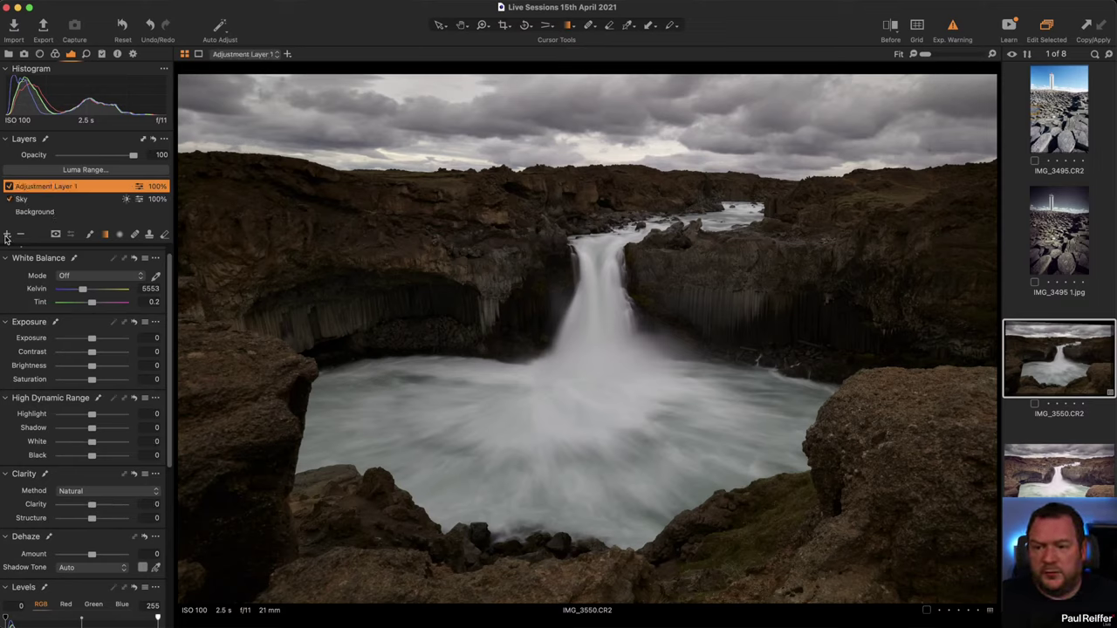
pyautogui.doubleClick(77, 180)
pyautogui.write('Grading')
pyautogui.press('Return')
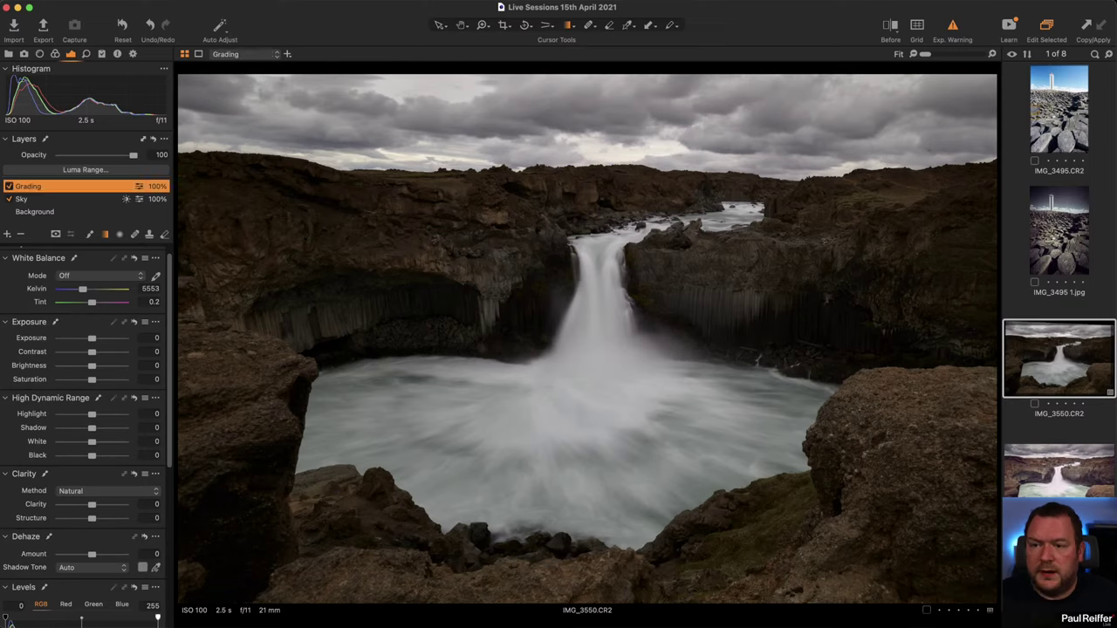
# - Grade the Grading layer with 3-Way Color Balance, shifting the shadows slightly towards blue and the highlights towards warm orange
pyautogui.click(55, 54)
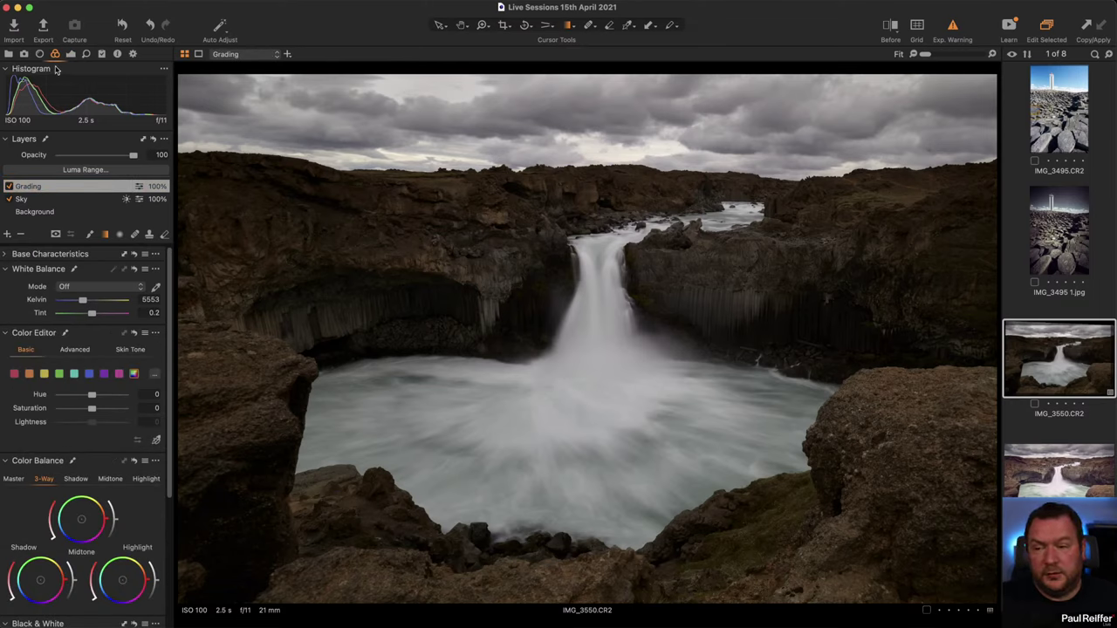
pyautogui.scroll(-4, 83, 446)
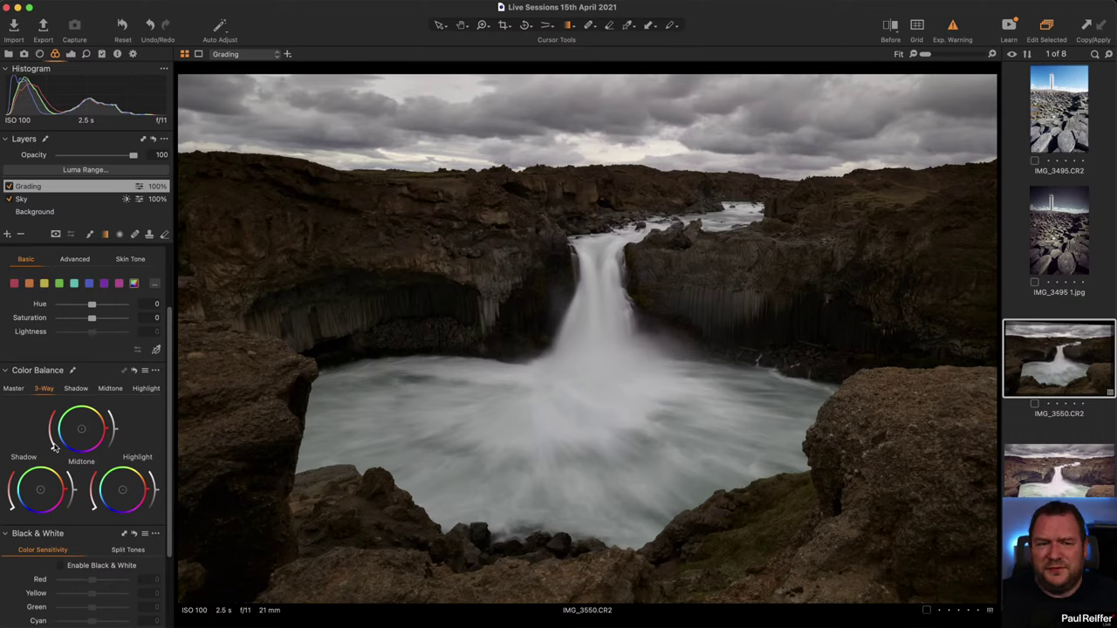
pyautogui.moveTo(40, 493); pyautogui.dragTo(37, 492)
pyautogui.moveTo(123, 493); pyautogui.dragTo(128, 487)
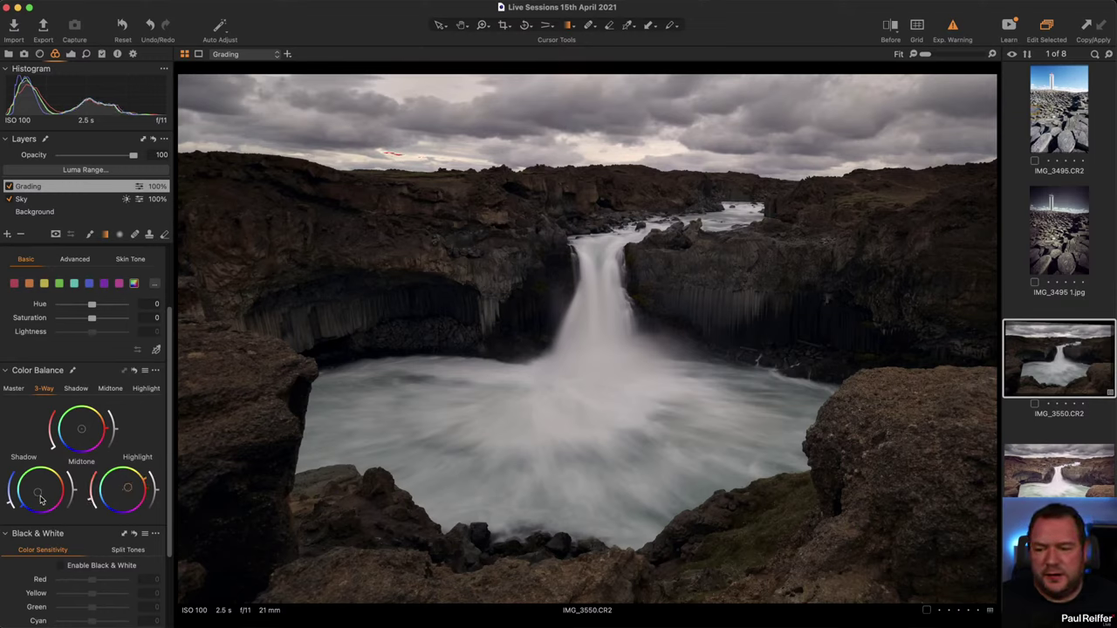
pyautogui.moveTo(38, 494); pyautogui.dragTo(37, 493)
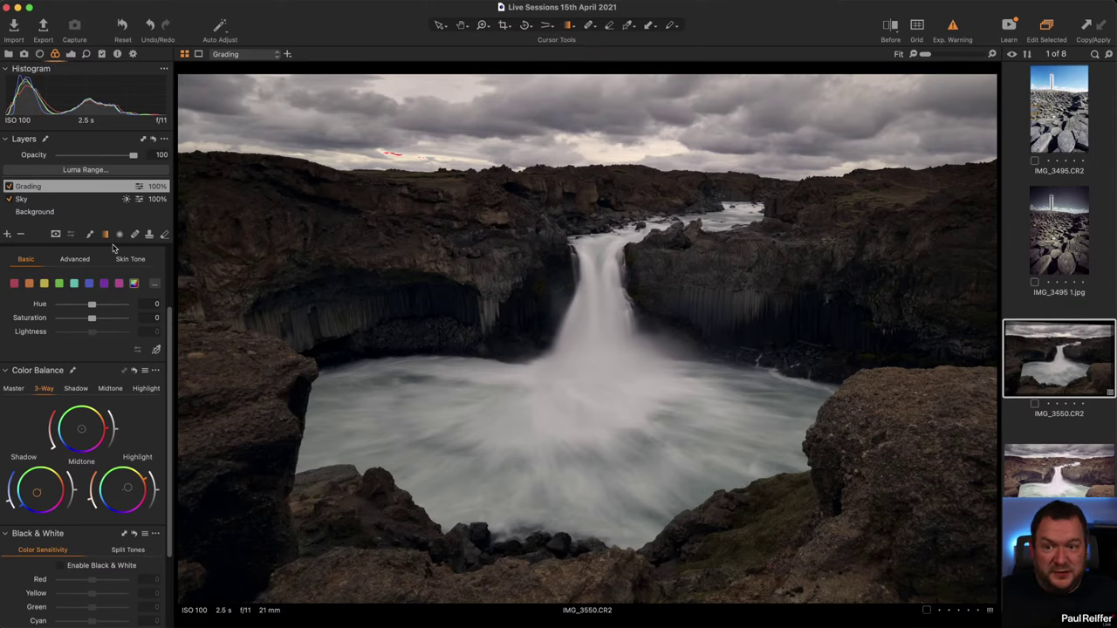
# - Darken the image edges with a vignetting amount of -0.84, using the Elliptic on Crop method
pyautogui.click(71, 54)
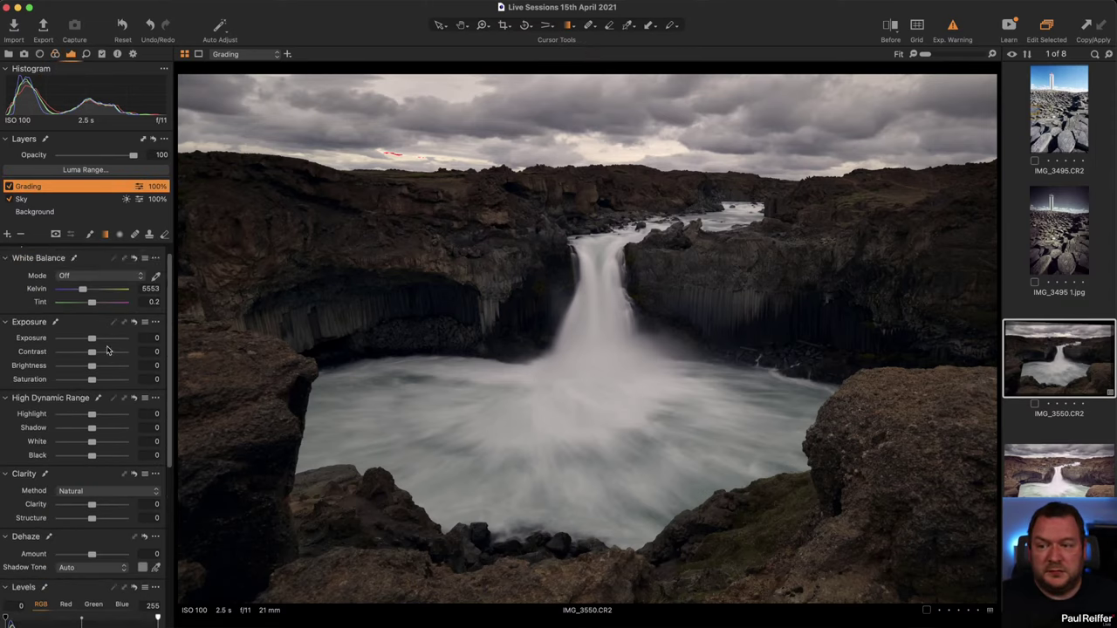
pyautogui.scroll(-10, 87, 437)
pyautogui.moveTo(89, 603); pyautogui.dragTo(85, 603)
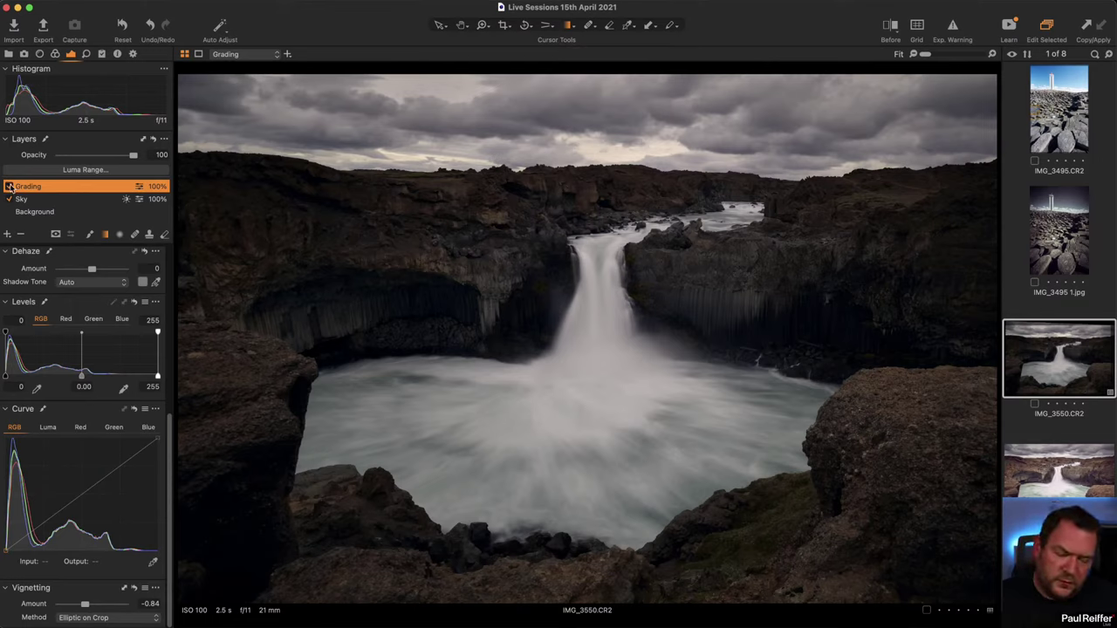
# - Compare the image with the Grading layer off and on, and reduce that layer's opacity to 50
pyautogui.click(9, 187)
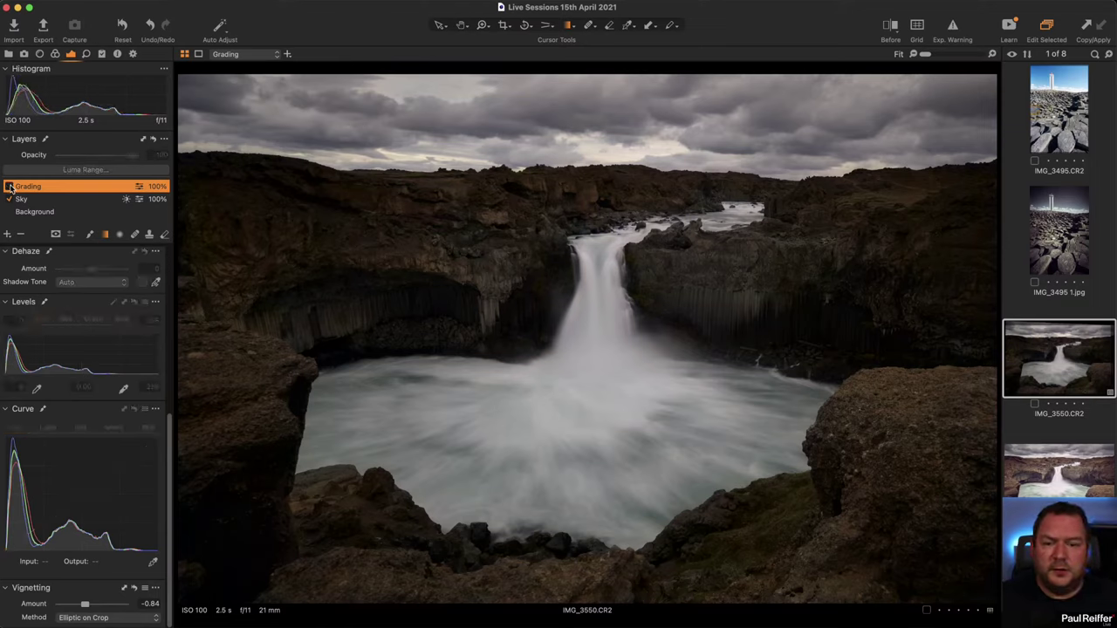
pyautogui.click(8, 187)
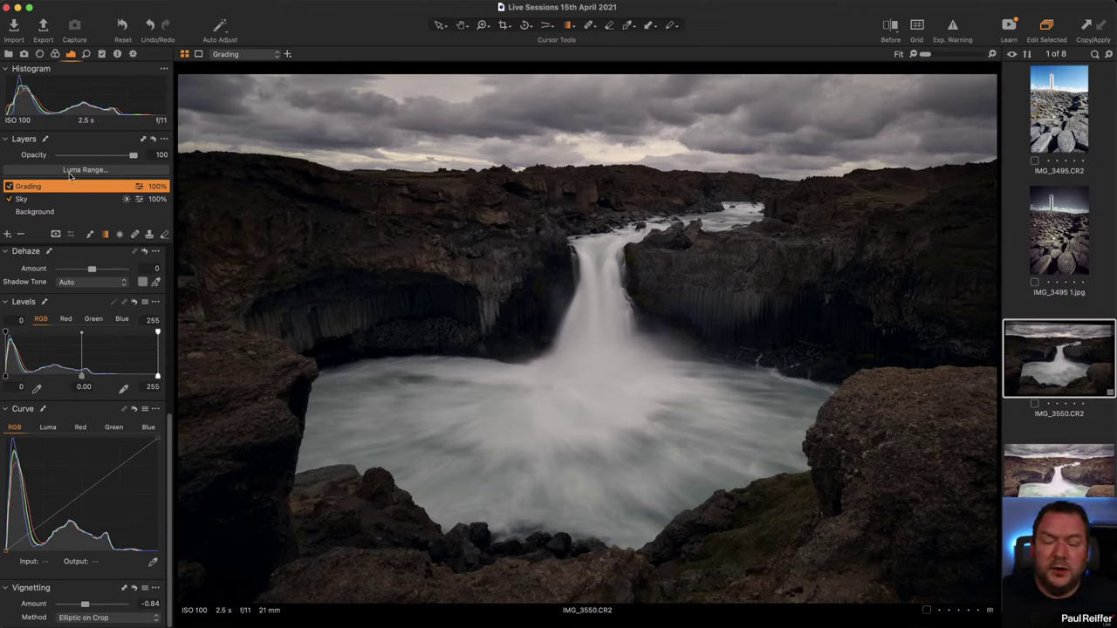
pyautogui.moveTo(132, 157); pyautogui.dragTo(97, 157)
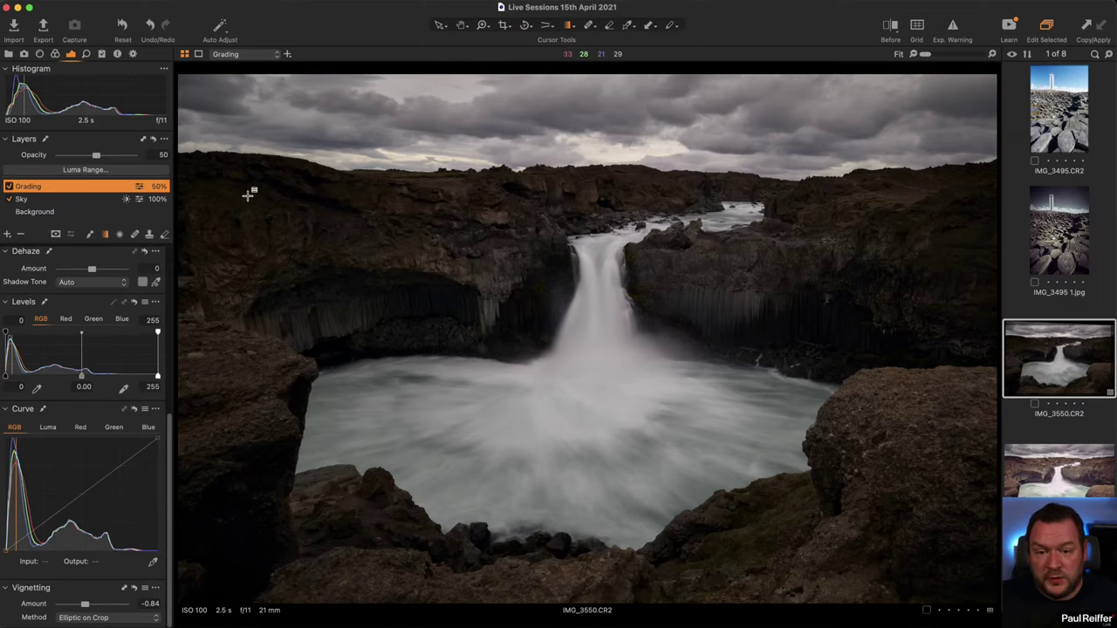
# - Compare the edited waterfall with the original in a before/after split view, moving the divider across to reveal the full edit
pyautogui.press('y')
pyautogui.moveTo(603, 362); pyautogui.dragTo(70, 354)
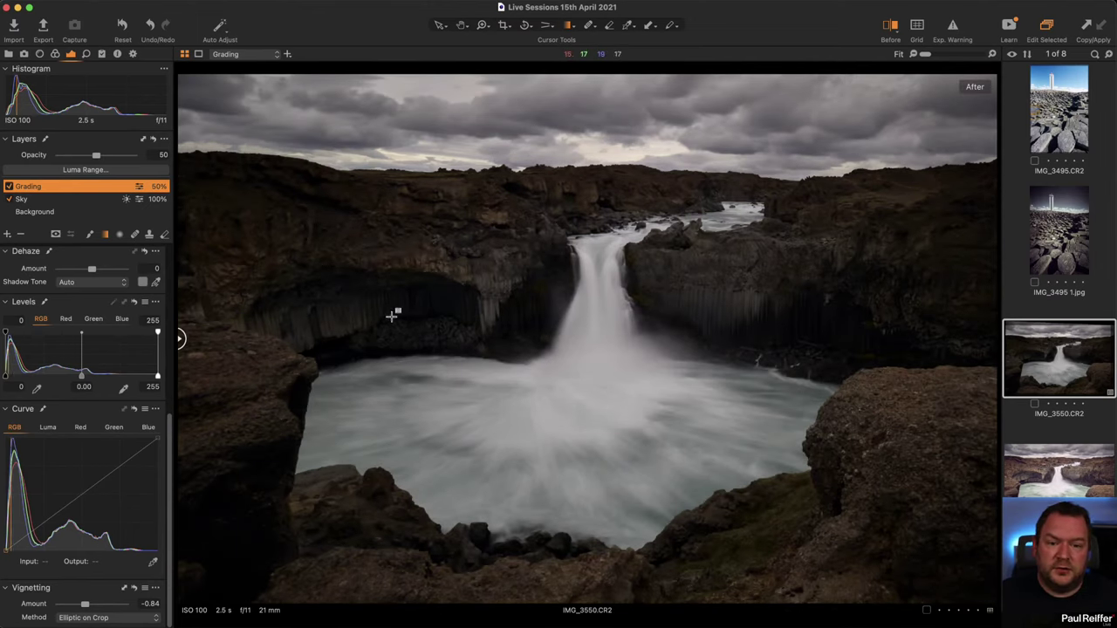
pyautogui.press('z')
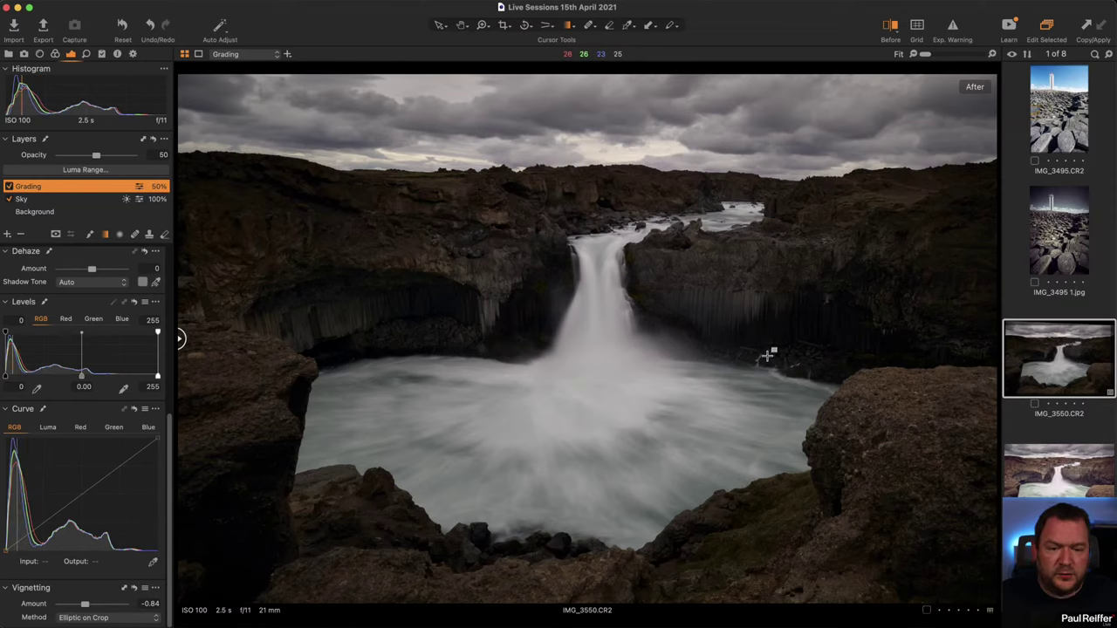
# - Leave the before/after view and examine the rock walls on both sides of the waterfall at 100% zoom
pyautogui.moveTo(212, 174); pyautogui.dragTo(864, 425)
pyautogui.click(332, 383)
pyautogui.click(375, 367)
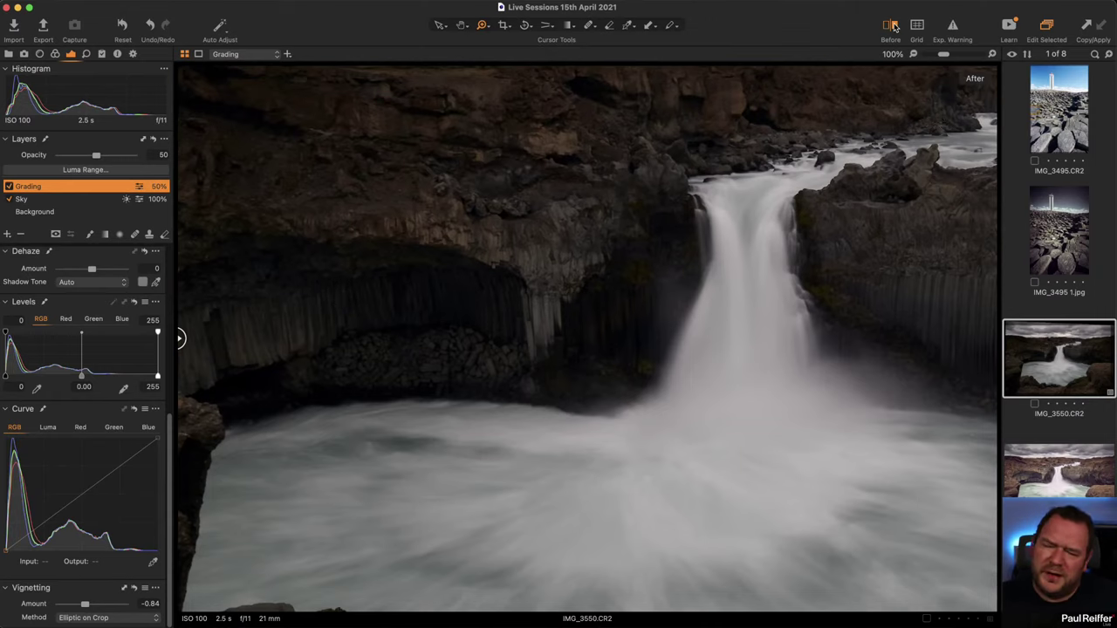
pyautogui.moveTo(444, 324); pyautogui.dragTo(678, 304)
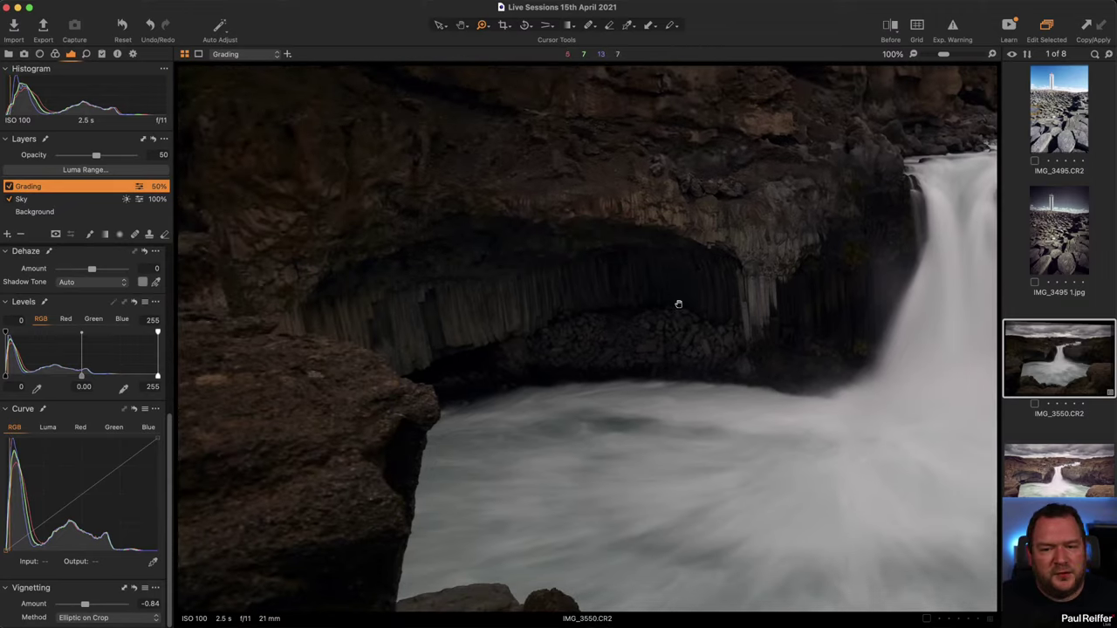
pyautogui.moveTo(805, 311); pyautogui.dragTo(703, 301)
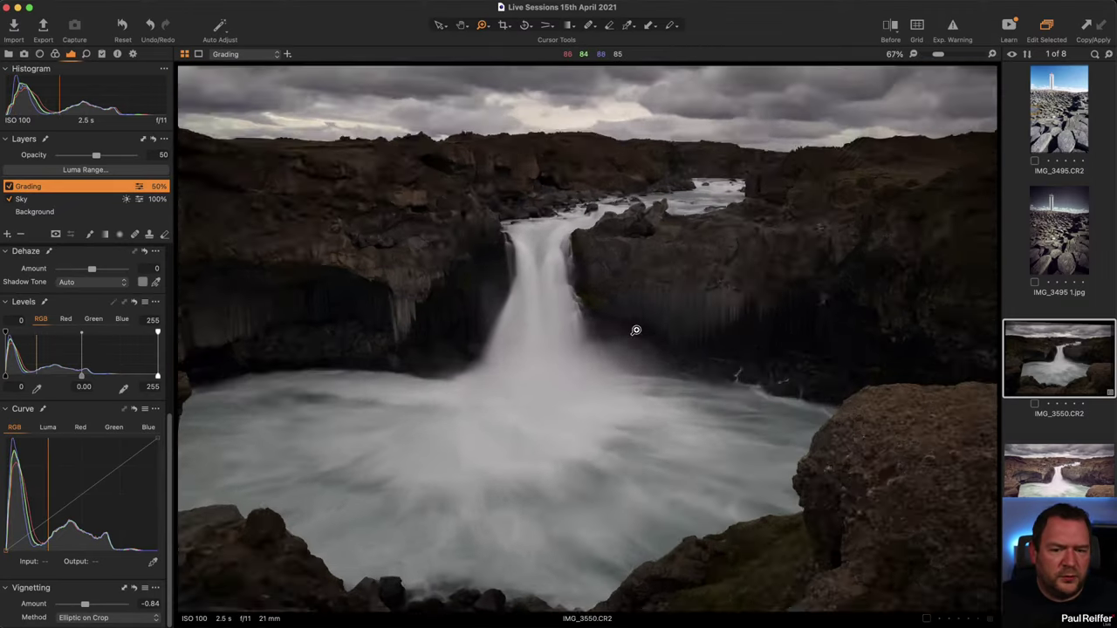
pyautogui.click(636, 330)
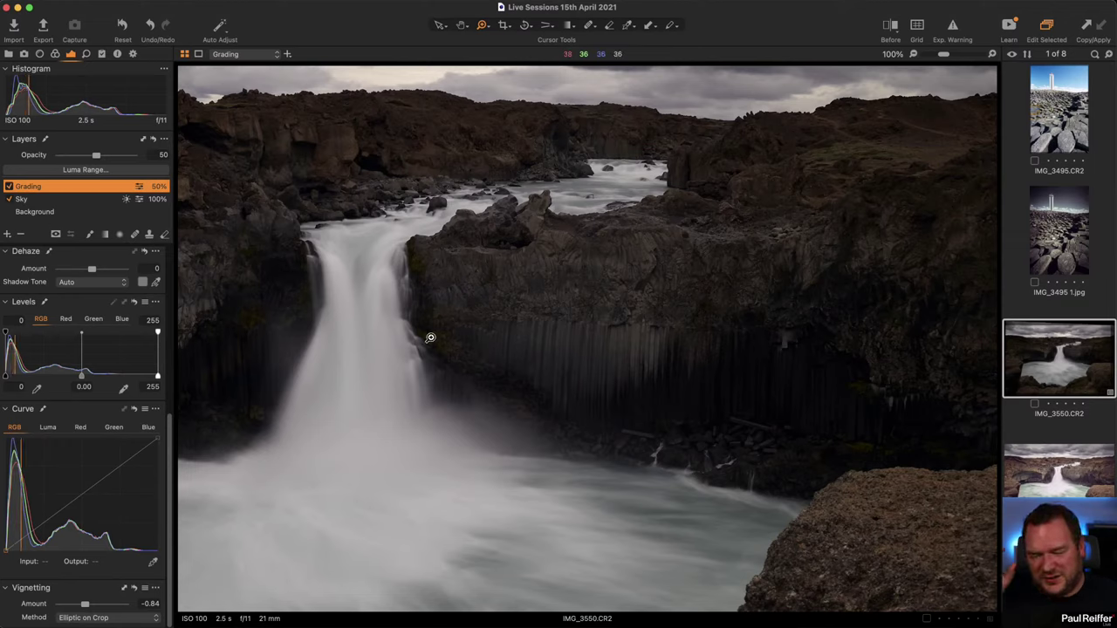
# - Add a new adjustment layer above the Grading layer and name it Rocks
pyautogui.click(8, 234)
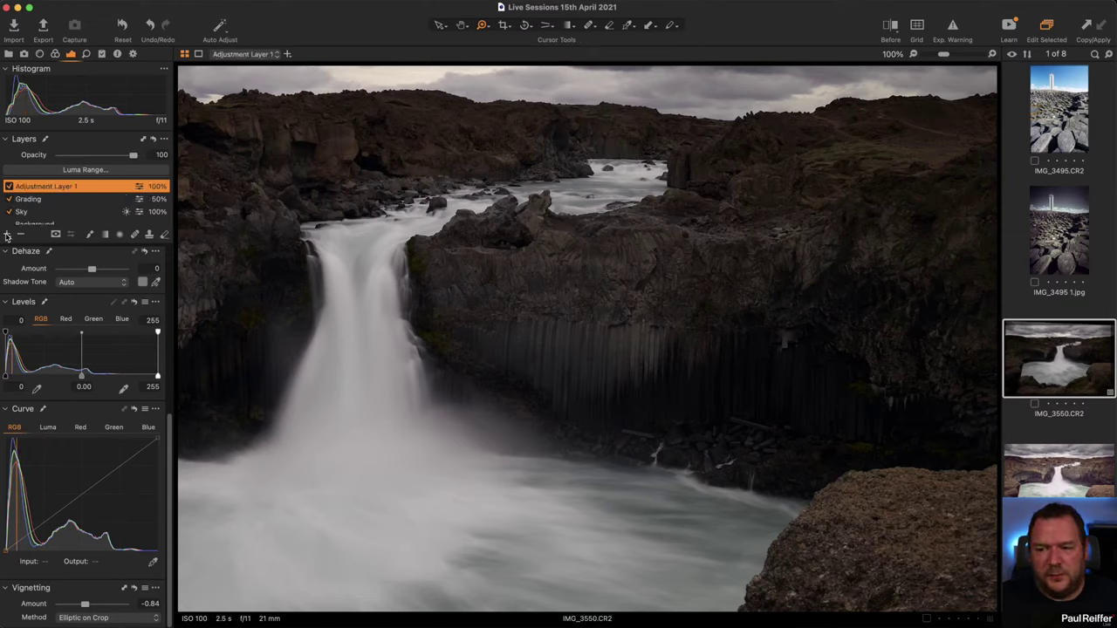
pyautogui.doubleClick(41, 186)
pyautogui.write('Roc')
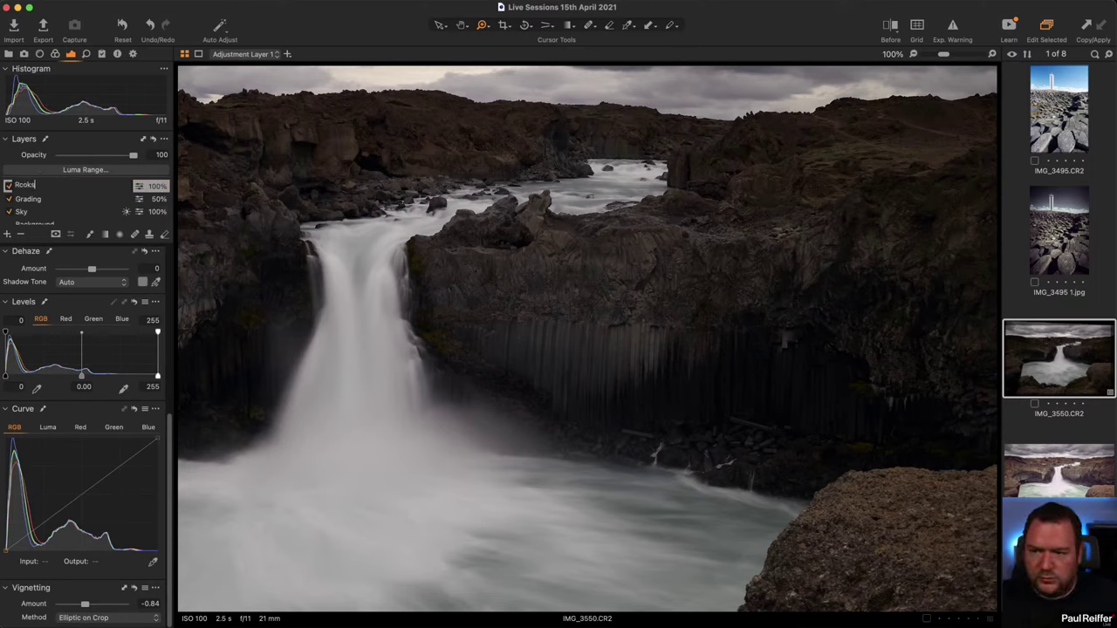
pyautogui.write('ks')
pyautogui.press('Return')
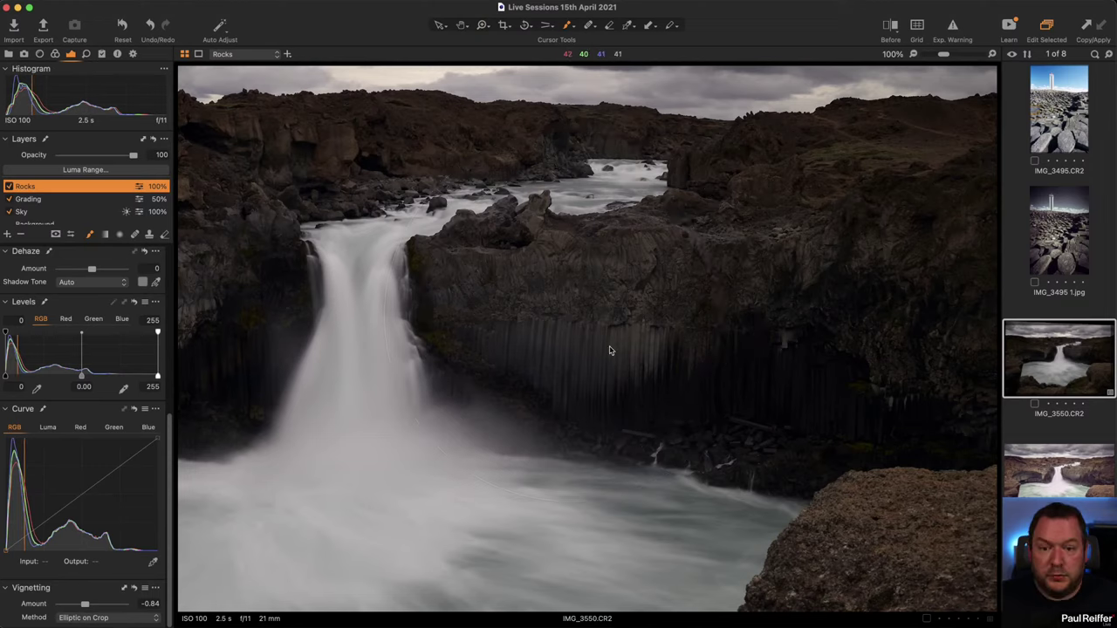
# - Make the mask brush smaller and softer, and set the mask to Always Display Mask
pyautogui.press('[')
pyautogui.press('[')
pyautogui.press('[')
pyautogui.press('[')
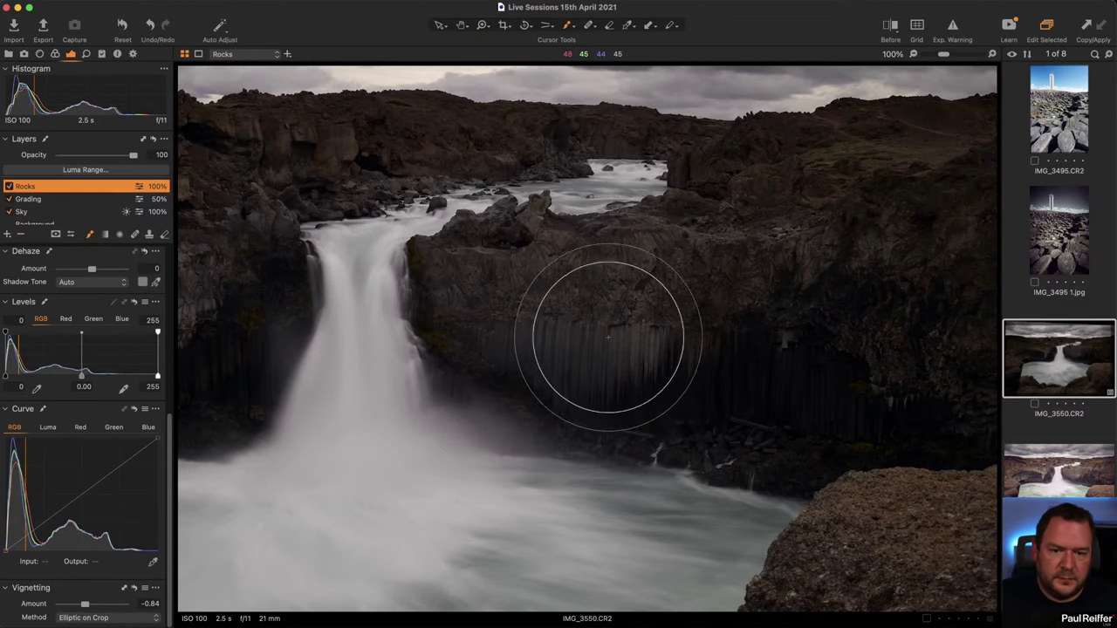
pyautogui.rightClick(573, 288)
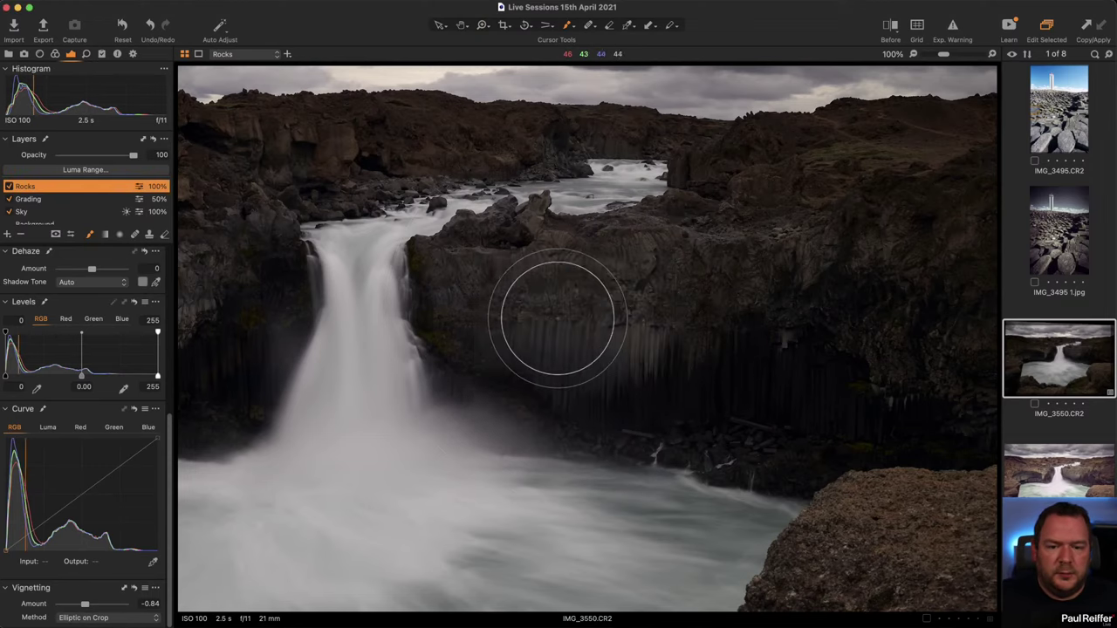
pyautogui.rightClick(570, 313)
pyautogui.moveTo(535, 352); pyautogui.dragTo(560, 350)
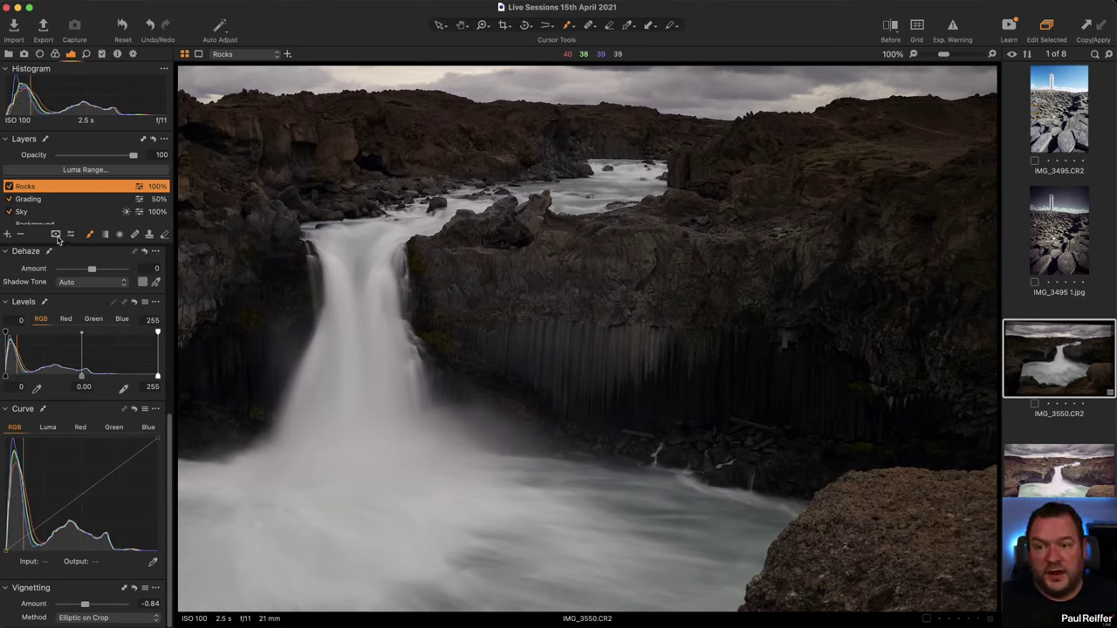
pyautogui.click(56, 236)
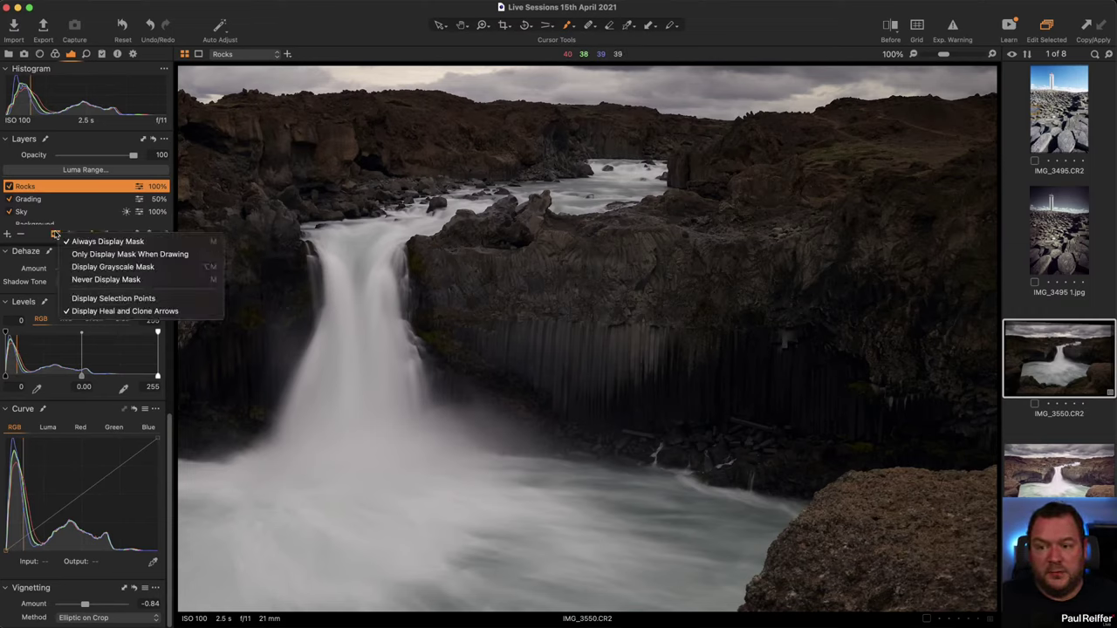
pyautogui.click(102, 241)
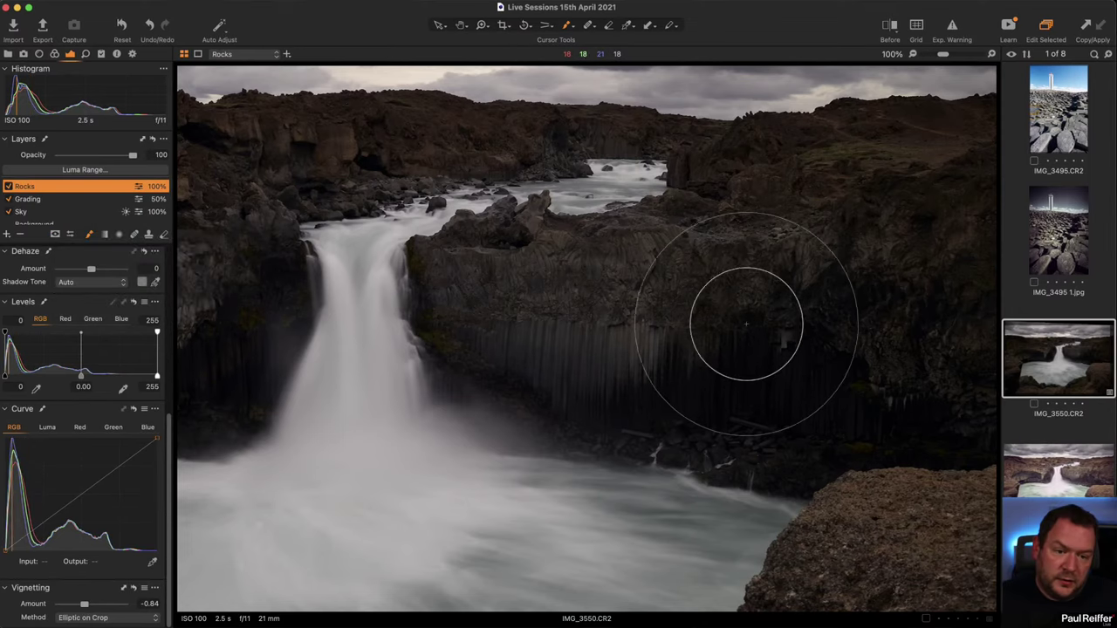
# - Paint the Rocks layer's mask over the dark basalt cliff to the right of the waterfall
pyautogui.moveTo(746, 325); pyautogui.dragTo(598, 331)
pyautogui.moveTo(541, 306); pyautogui.dragTo(375, 279)
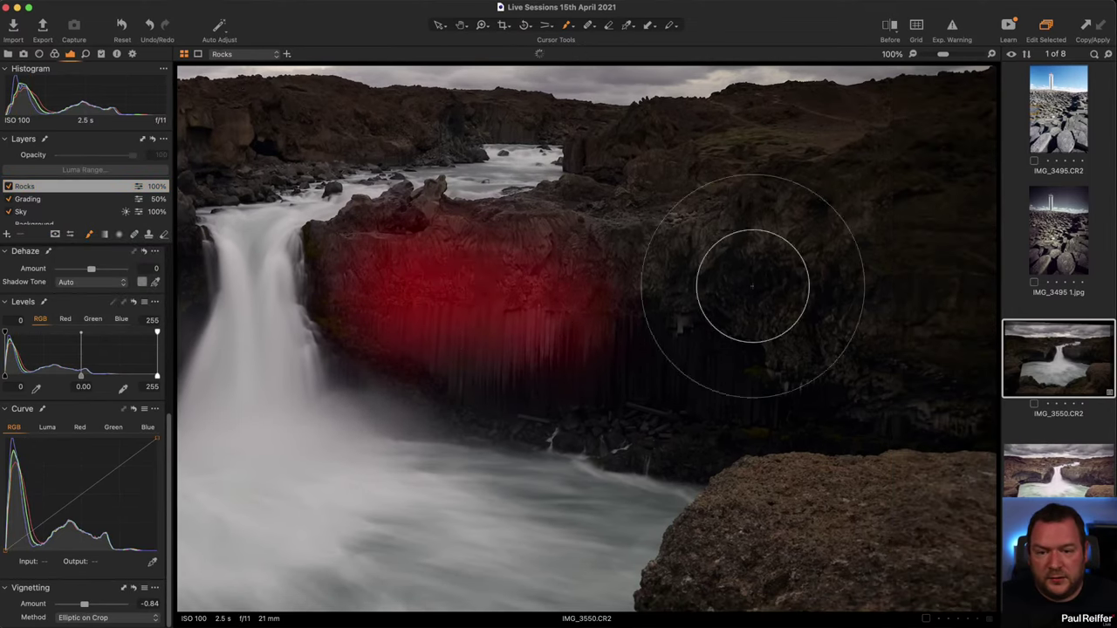
pyautogui.moveTo(752, 285)
pyautogui.mouseDown()
pyautogui.moveTo(500, 357)
pyautogui.moveTo(513, 373)
pyautogui.moveTo(984, 410)
pyautogui.moveTo(792, 387)
pyautogui.moveTo(449, 291)
pyautogui.mouseUp()
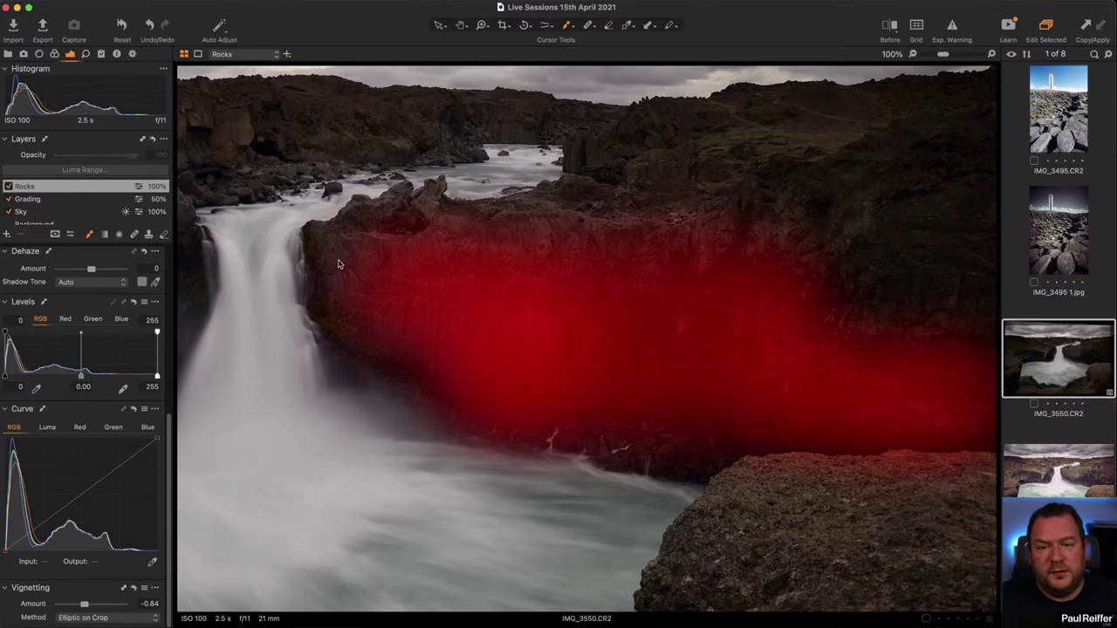
pyautogui.moveTo(339, 263)
pyautogui.mouseDown()
pyautogui.moveTo(590, 240)
pyautogui.moveTo(791, 253)
pyautogui.mouseUp()
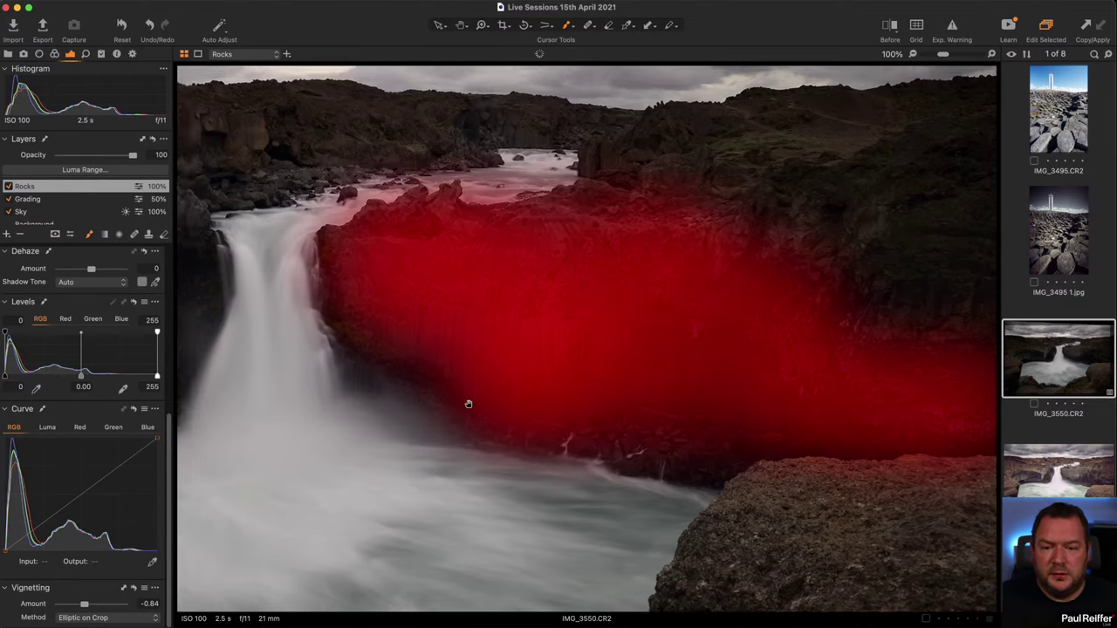
# - Extend the Rocks mask over the shadowed rock wall to the left of the waterfall
pyautogui.hscroll(10, 637, 405)
pyautogui.moveTo(757, 334)
pyautogui.mouseDown()
pyautogui.moveTo(405, 345)
pyautogui.moveTo(369, 431)
pyautogui.moveTo(790, 386)
pyautogui.moveTo(753, 394)
pyautogui.moveTo(703, 334)
pyautogui.moveTo(759, 347)
pyautogui.moveTo(335, 411)
pyautogui.moveTo(748, 375)
pyautogui.moveTo(755, 425)
pyautogui.mouseUp()
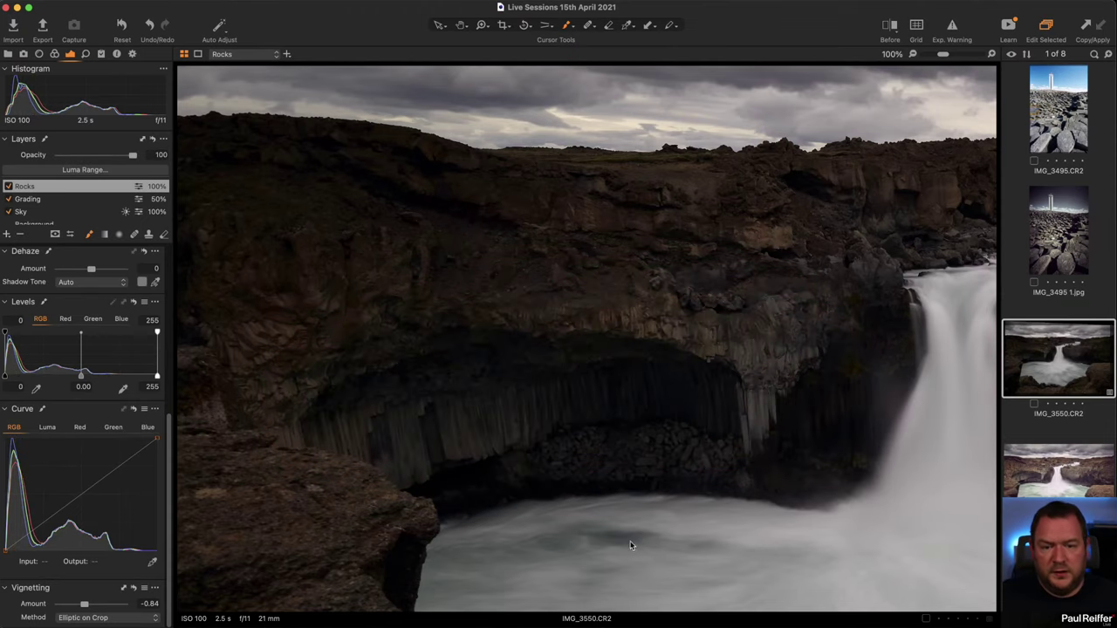
pyautogui.hscroll(10, 531, 428)
pyautogui.hscroll(-3, 436, 407)
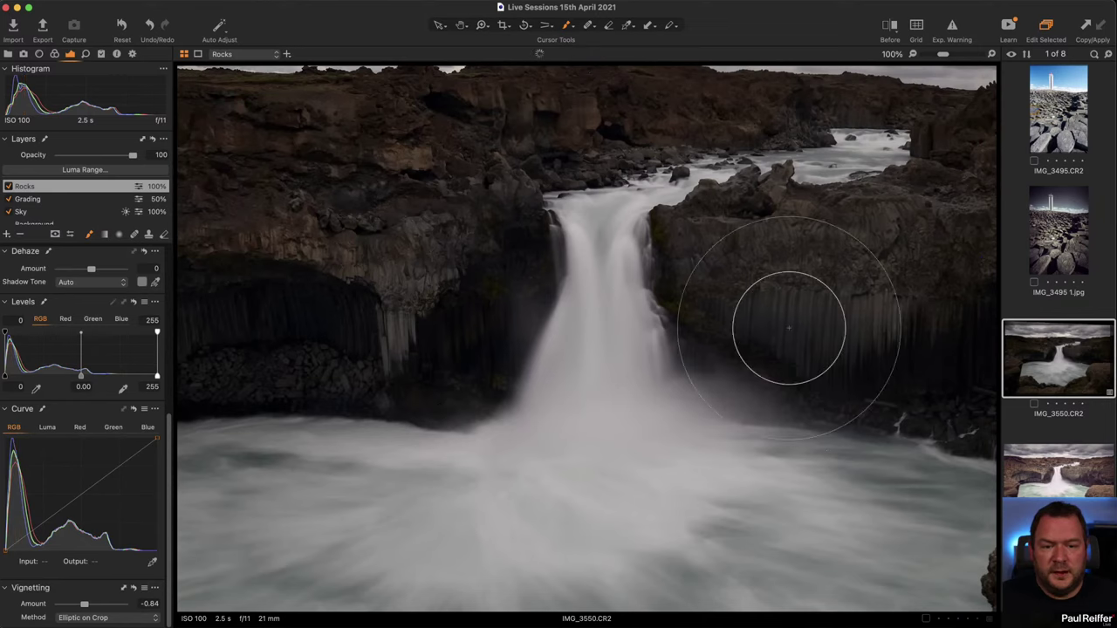
# - Bring out rock detail on the Rocks layer with Shadow 8, Clarity 46, Structure 25 and Contrast 4
pyautogui.scroll(10, 103, 437)
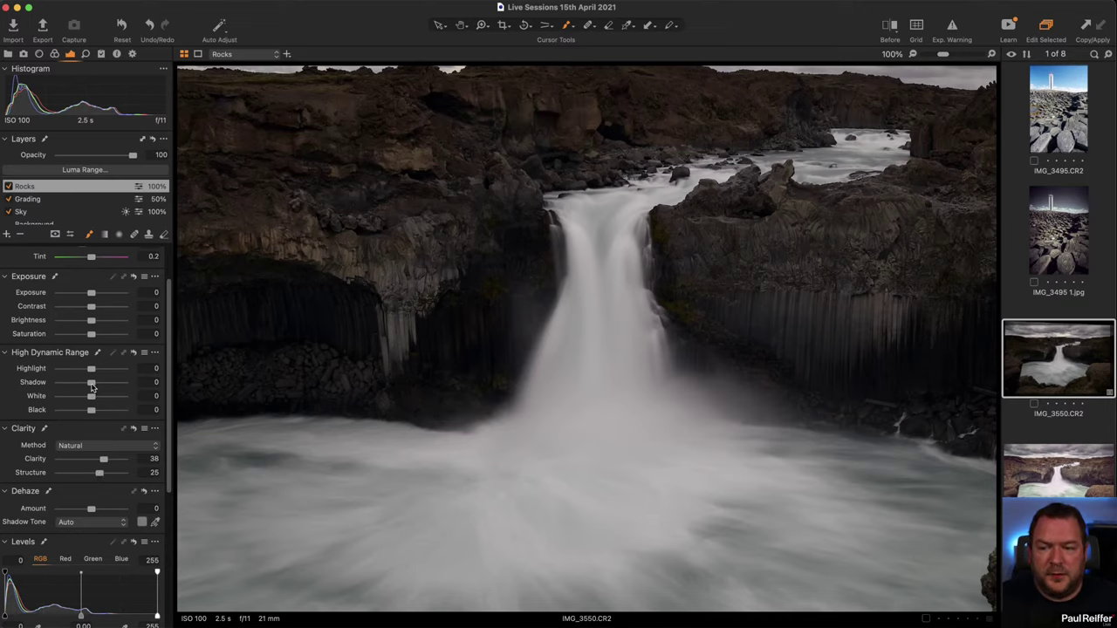
pyautogui.moveTo(92, 385); pyautogui.dragTo(95, 387)
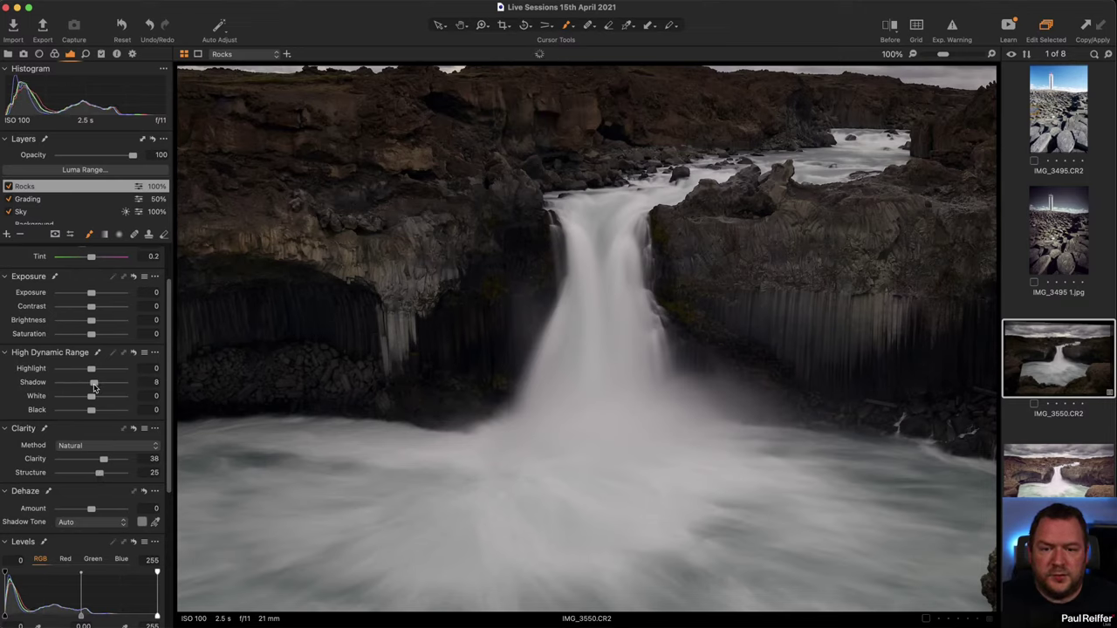
pyautogui.moveTo(106, 463); pyautogui.dragTo(106, 463)
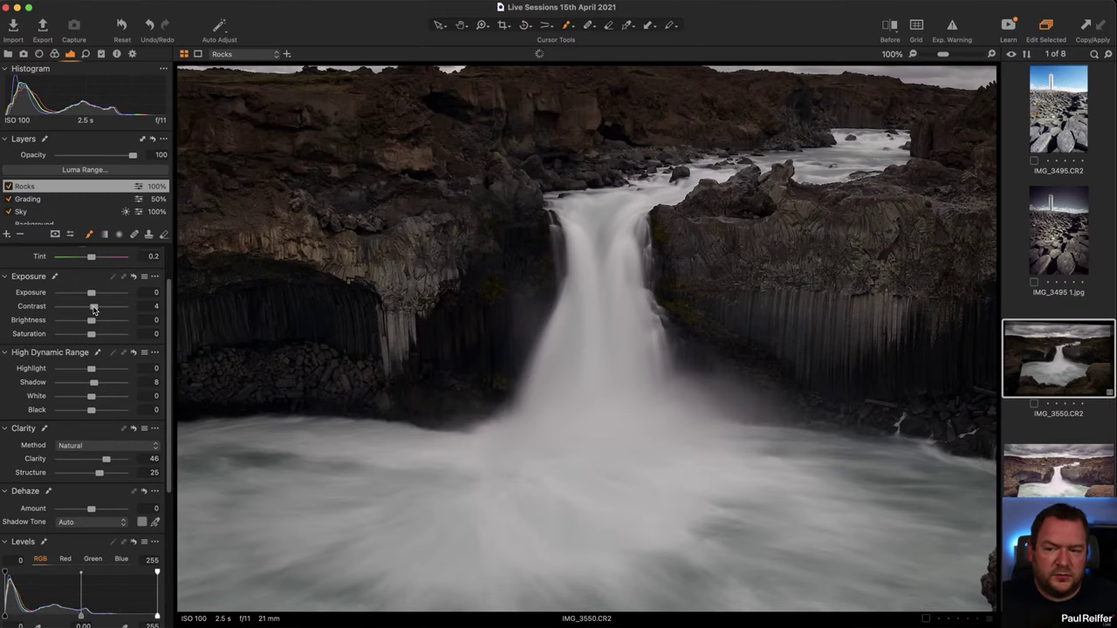
# - View the whole image with the Rocks layer off and on, and compare it with the reference IMG_3550 1.jpg
pyautogui.press('z')
pyautogui.click(697, 290)
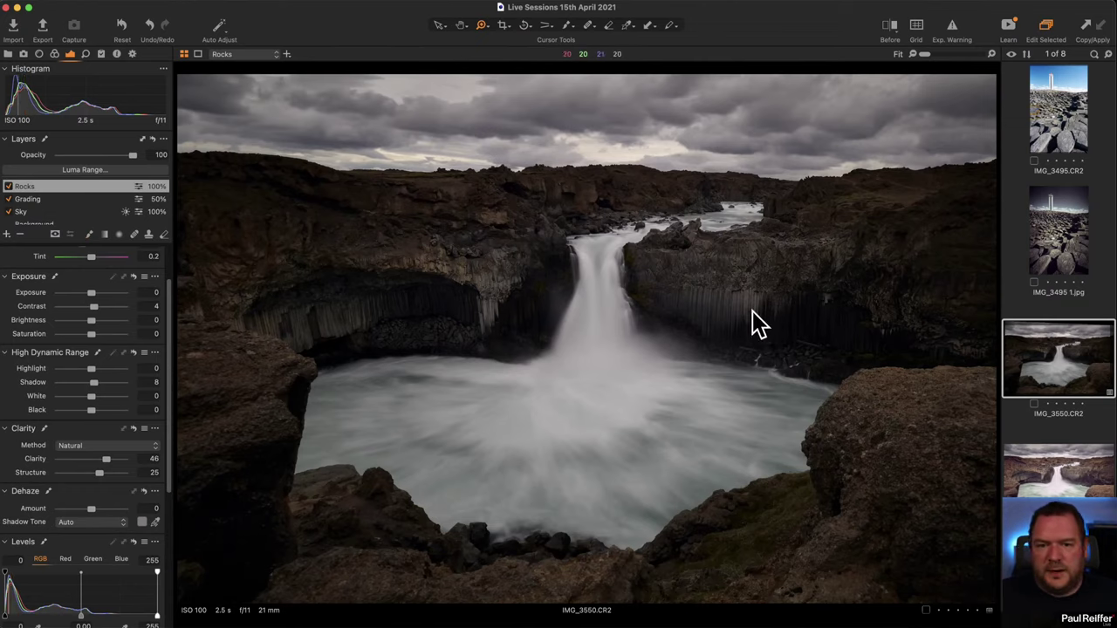
pyautogui.click(9, 187)
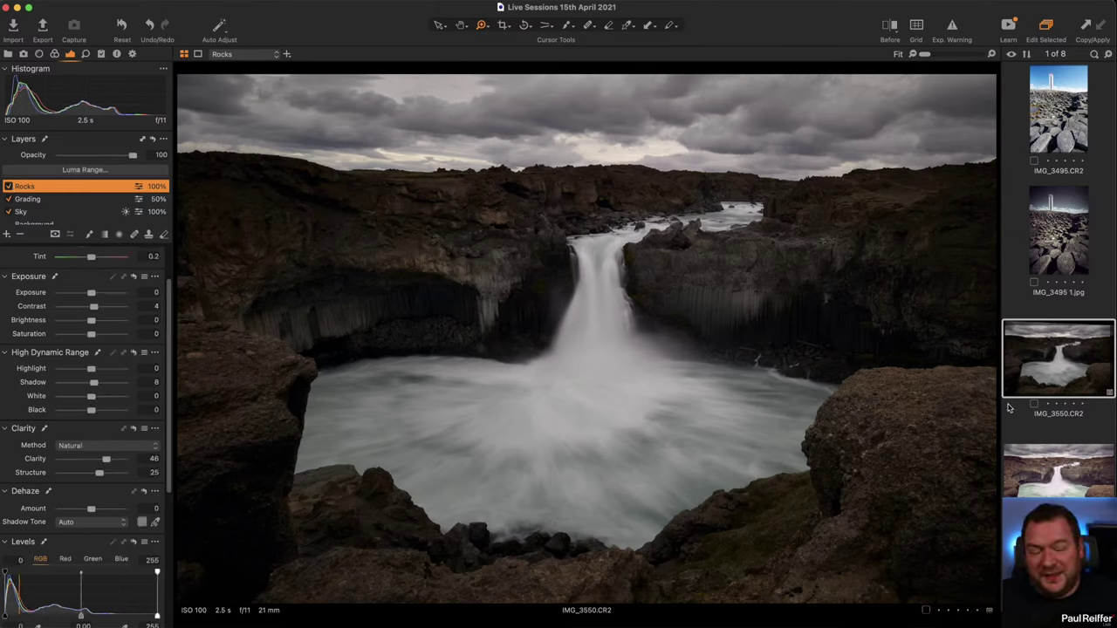
pyautogui.click(1036, 471)
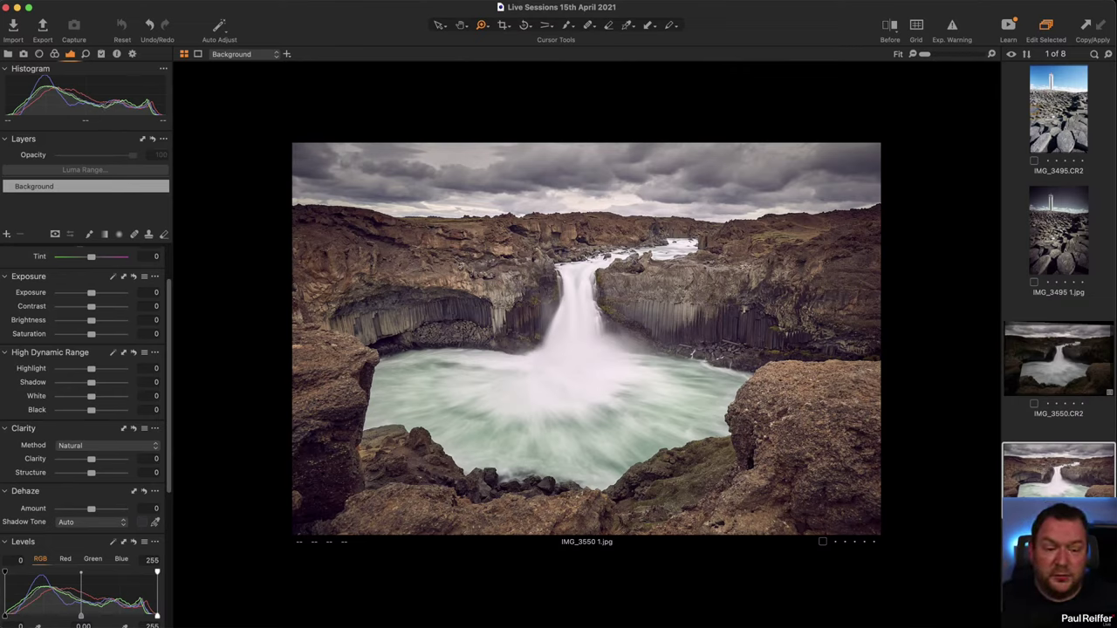
pyautogui.click(1047, 356)
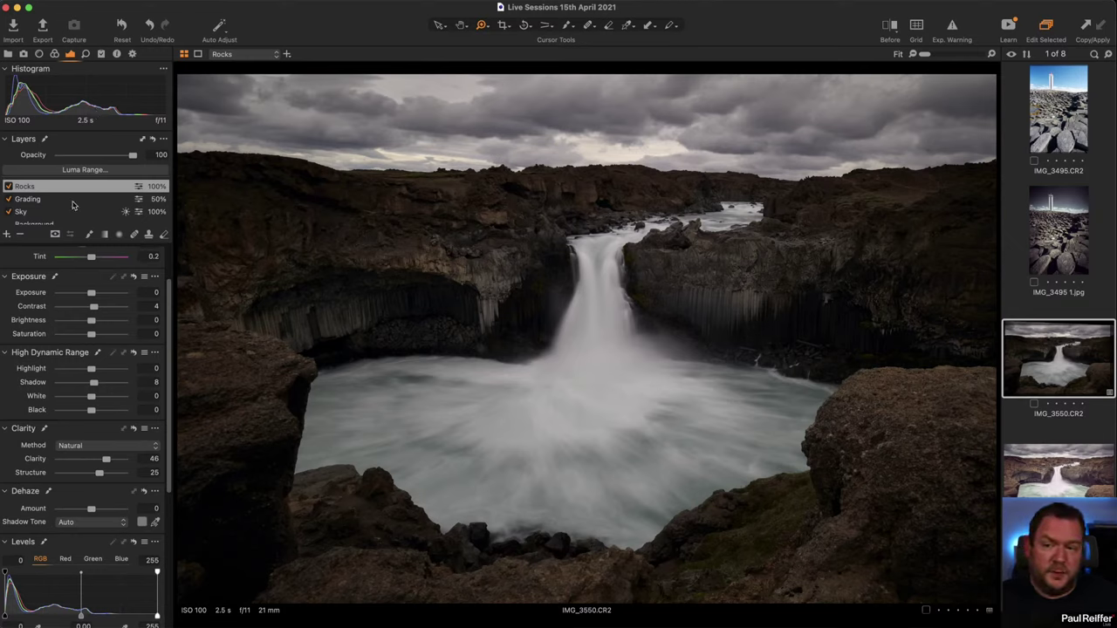
# - Brighten the Background layer slightly by lowering the Levels white point to 206
pyautogui.scroll(-1, 72, 205)
pyautogui.click(50, 220)
pyautogui.scroll(-5, 153, 453)
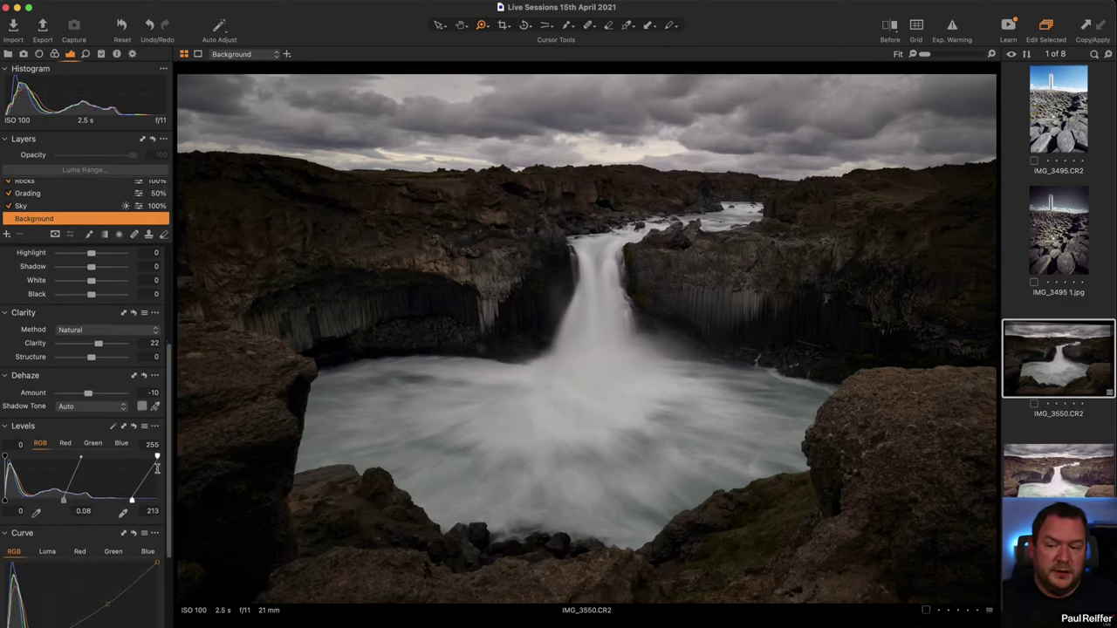
pyautogui.scroll(-1, 157, 468)
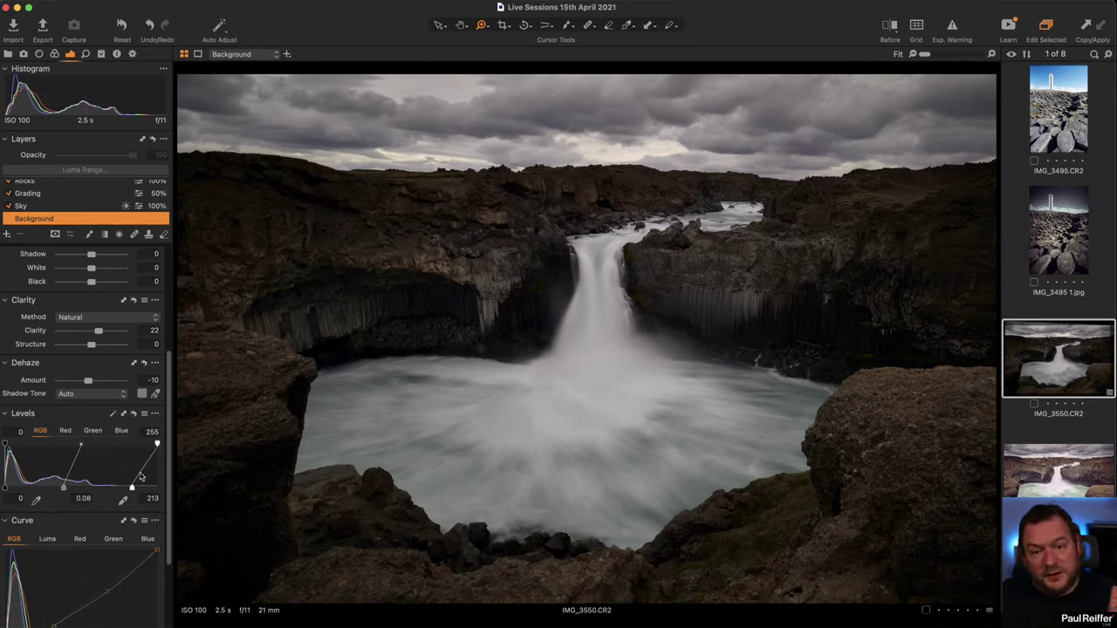
pyautogui.moveTo(131, 490); pyautogui.dragTo(126, 489)
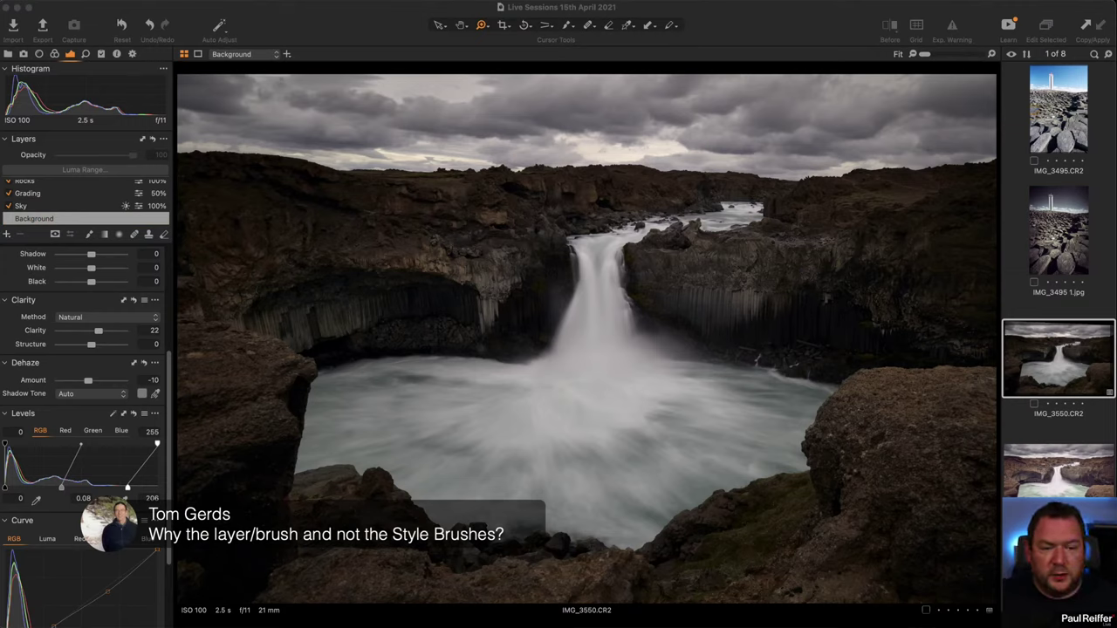
# - Create a fresh unedited variant of IMG_3550.CR2 for trying out style brushes
pyautogui.rightClick(1073, 371)
pyautogui.click(1106, 393)
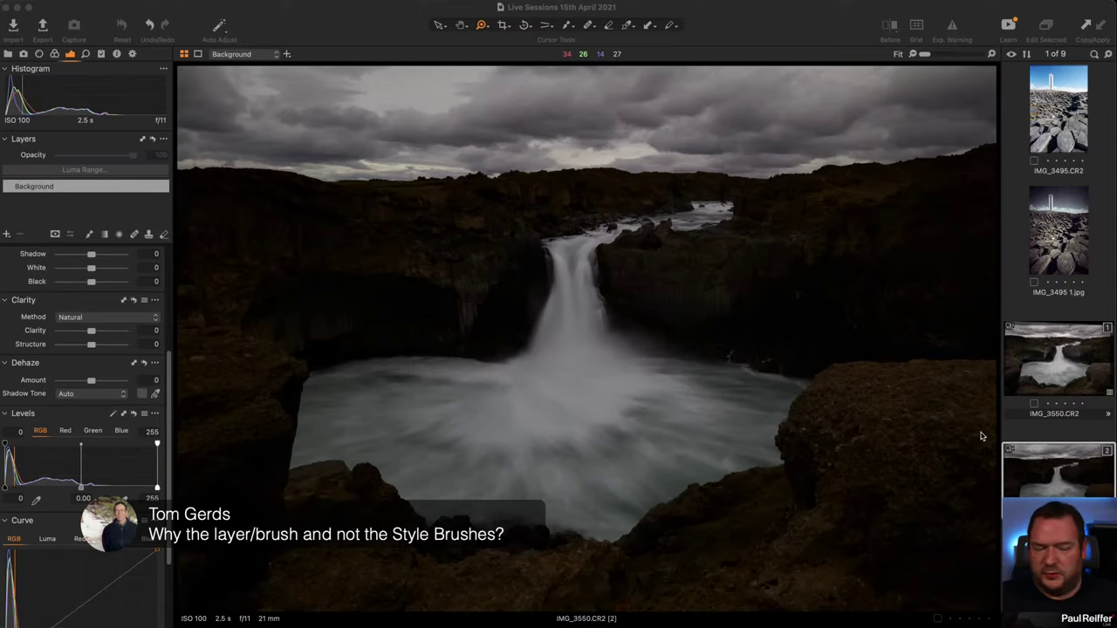
pyautogui.click(101, 54)
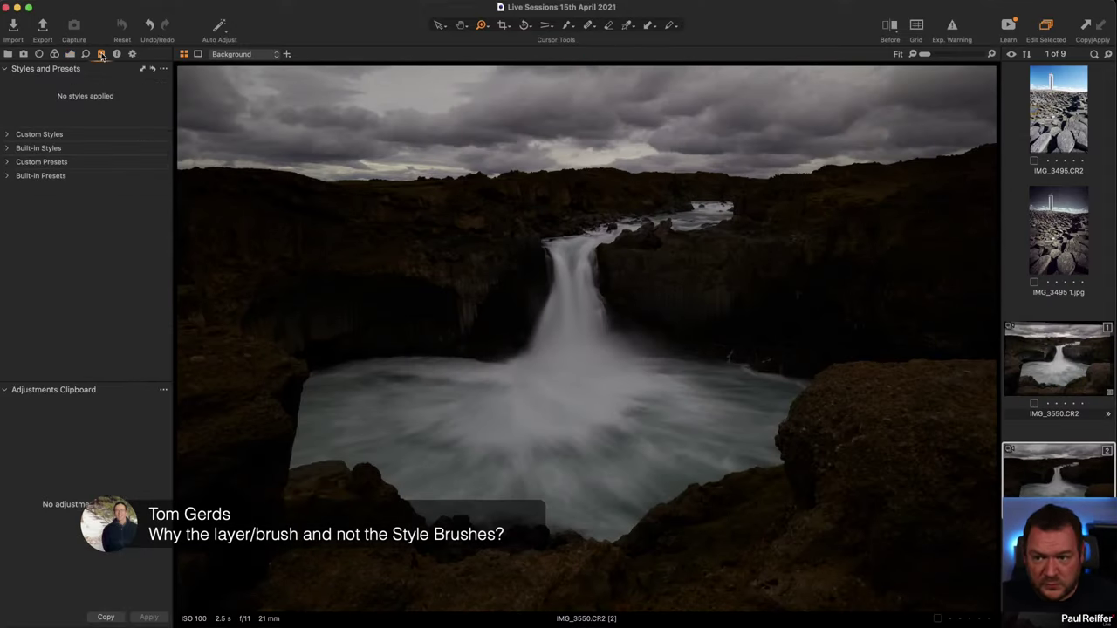
pyautogui.click(70, 54)
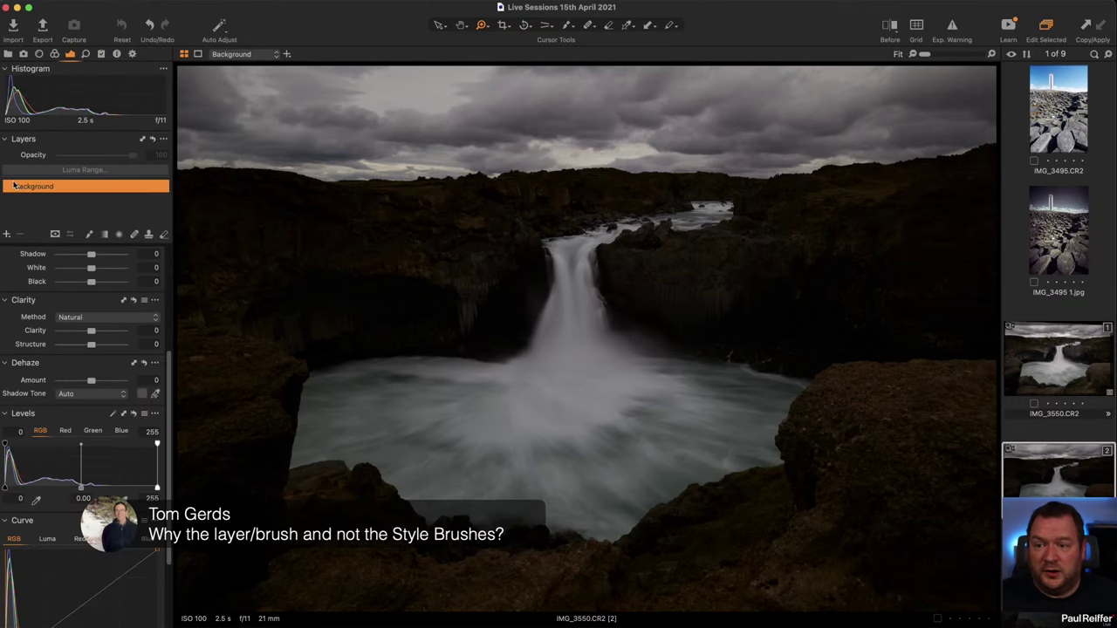
# - Look through the custom style brushes, including the Landscapes group
pyautogui.scroll(5, 72, 285)
pyautogui.click(5, 254)
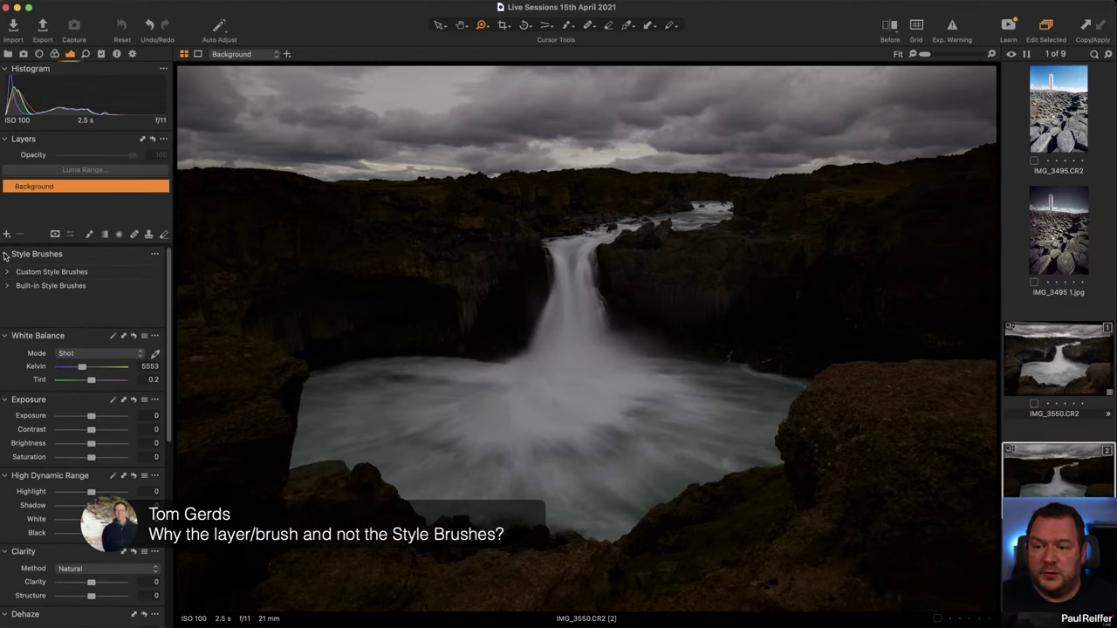
pyautogui.click(8, 272)
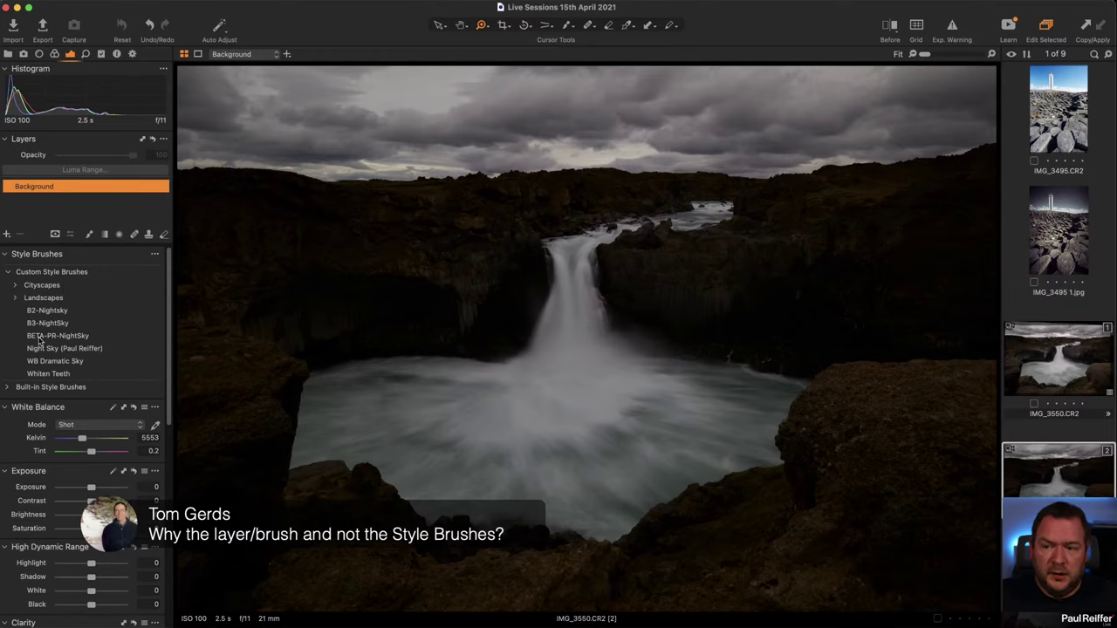
pyautogui.click(17, 298)
pyautogui.click(8, 273)
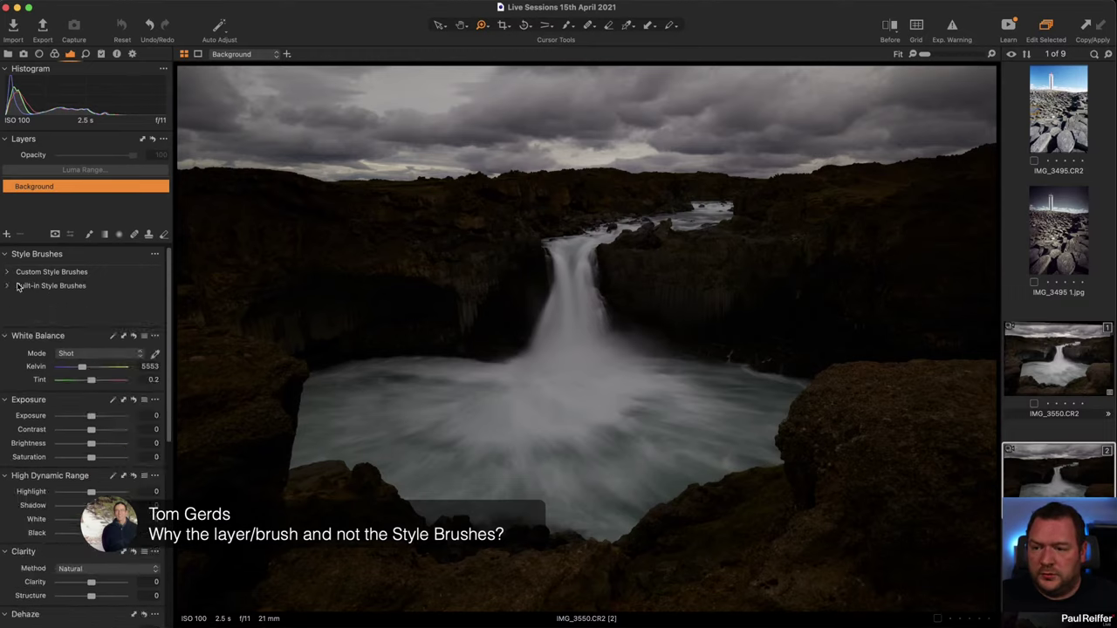
# - Select the built-in Add Detail style brush from the Enhancements group
pyautogui.click(8, 285)
pyautogui.click(14, 319)
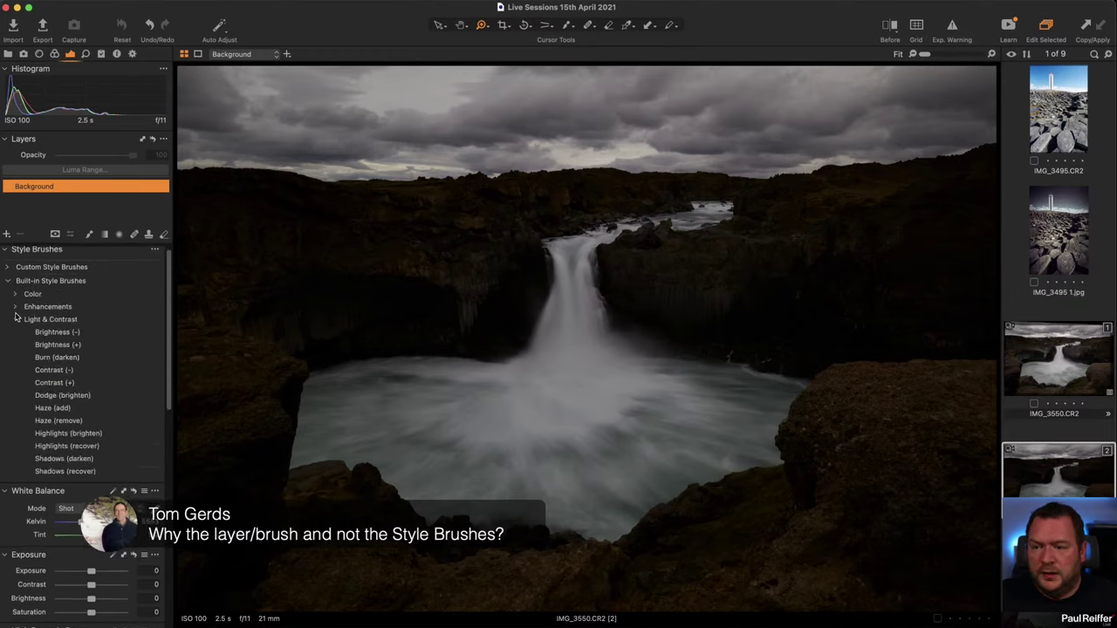
pyautogui.click(15, 307)
pyautogui.scroll(-1, 44, 314)
pyautogui.click(45, 309)
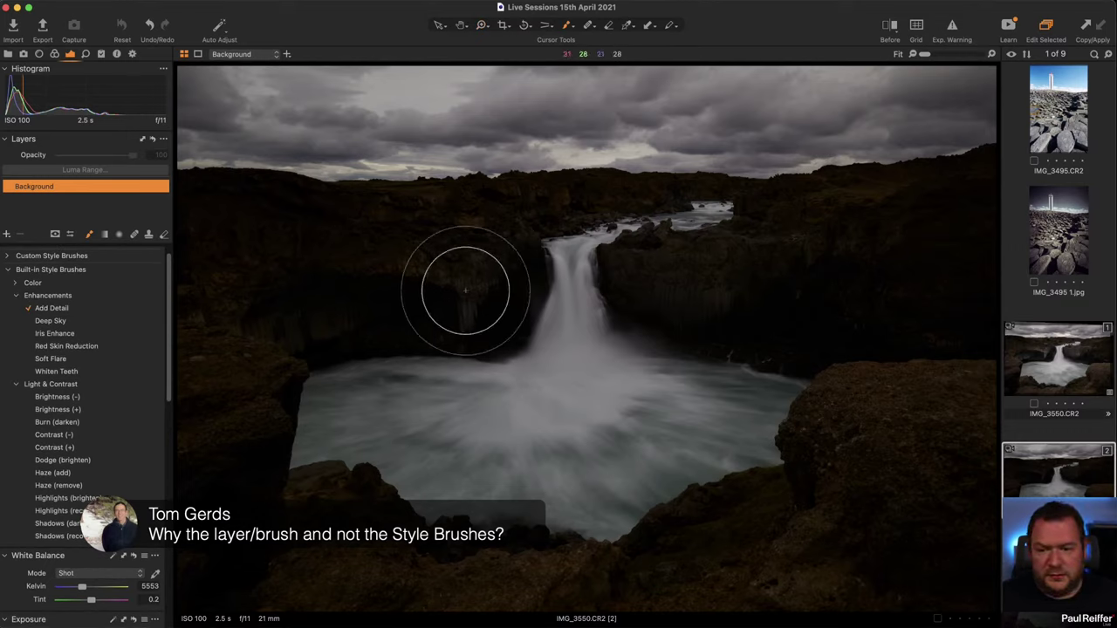
# - Paint Add Detail over the cliff beside the waterfall and Dodge (brighten) over the surrounding cliffs and foreground rocks
pyautogui.moveTo(462, 279); pyautogui.dragTo(486, 323)
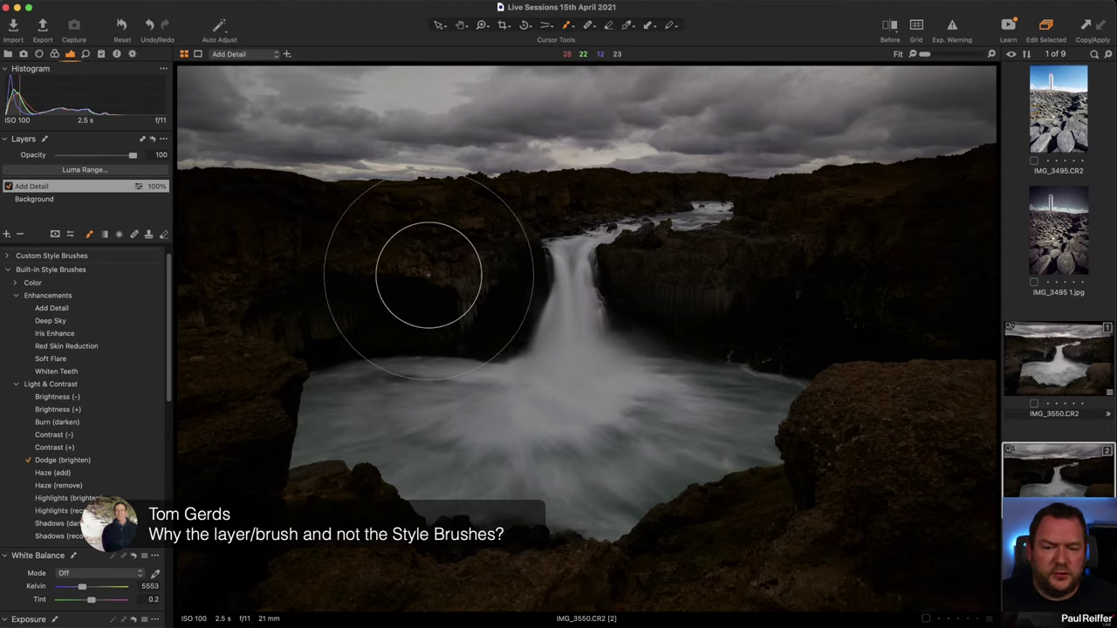
pyautogui.moveTo(428, 274); pyautogui.dragTo(346, 244)
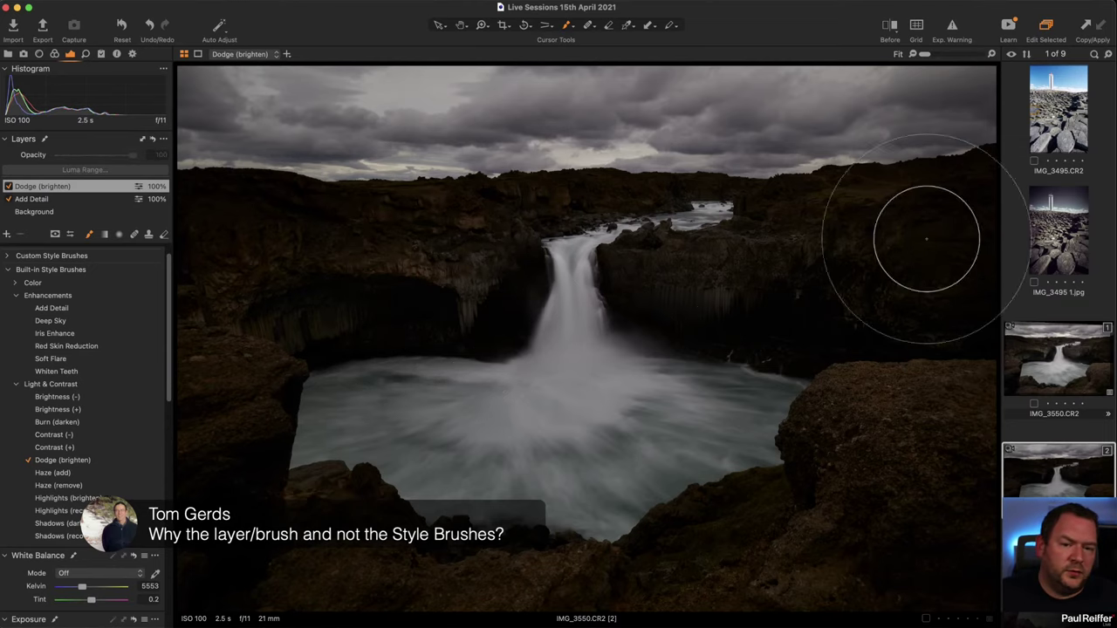
pyautogui.moveTo(928, 219)
pyautogui.mouseDown()
pyautogui.moveTo(892, 299)
pyautogui.moveTo(990, 453)
pyautogui.moveTo(601, 540)
pyautogui.moveTo(323, 482)
pyautogui.mouseUp()
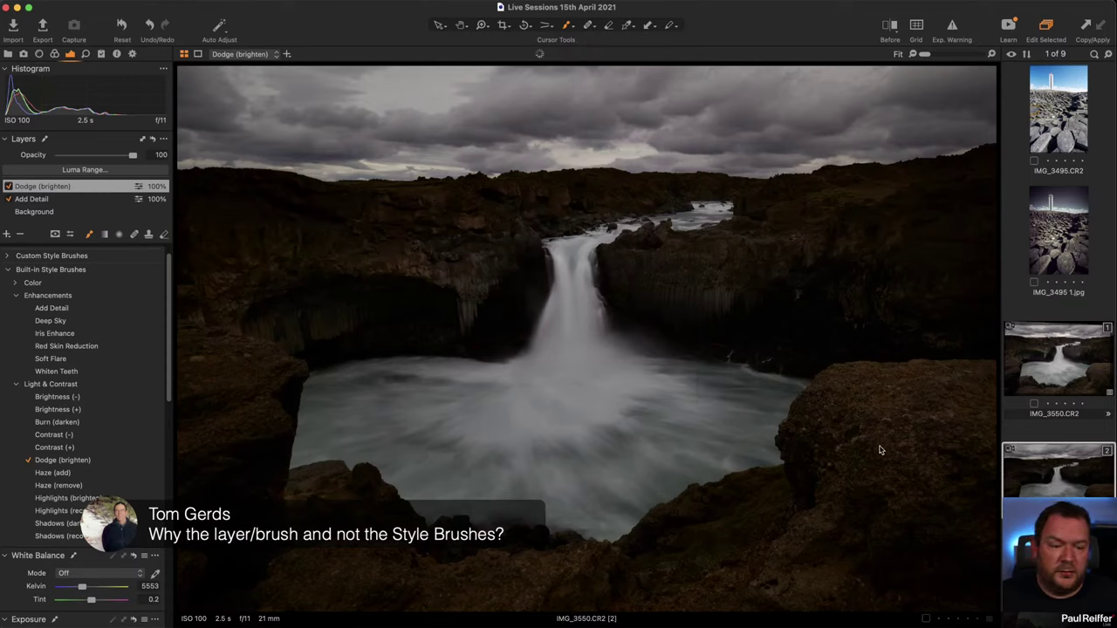
# - Paint the built-in Deep Sky style brush over the sky and the water, and examine the adjustments it applies
pyautogui.scroll(2, 54, 493)
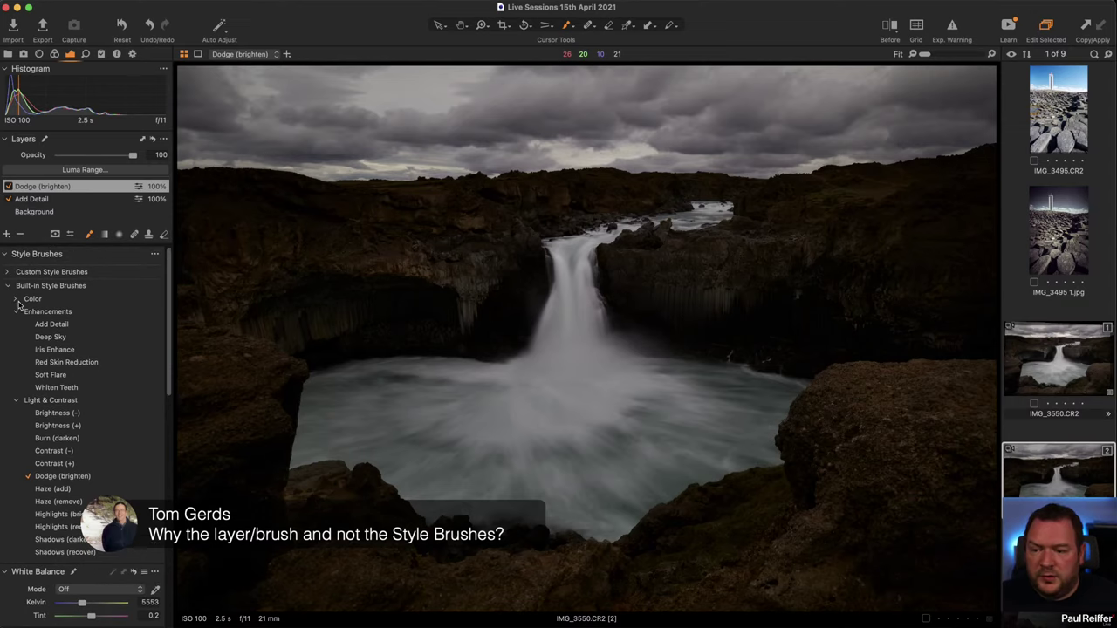
pyautogui.click(17, 300)
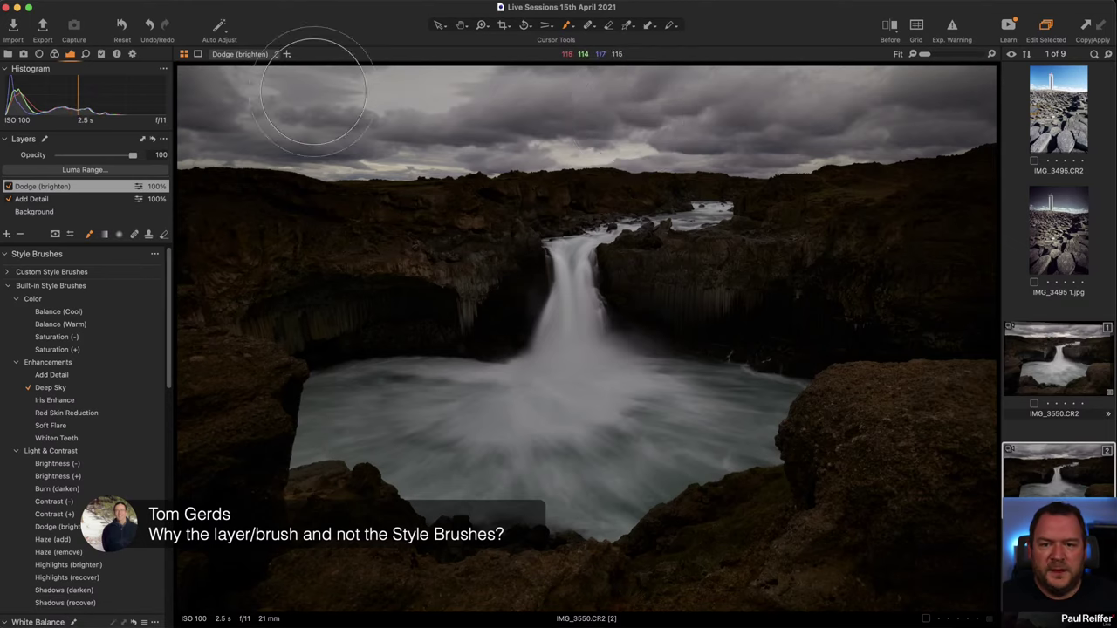
pyautogui.moveTo(313, 94)
pyautogui.mouseDown()
pyautogui.moveTo(221, 110)
pyautogui.moveTo(986, 120)
pyautogui.mouseUp()
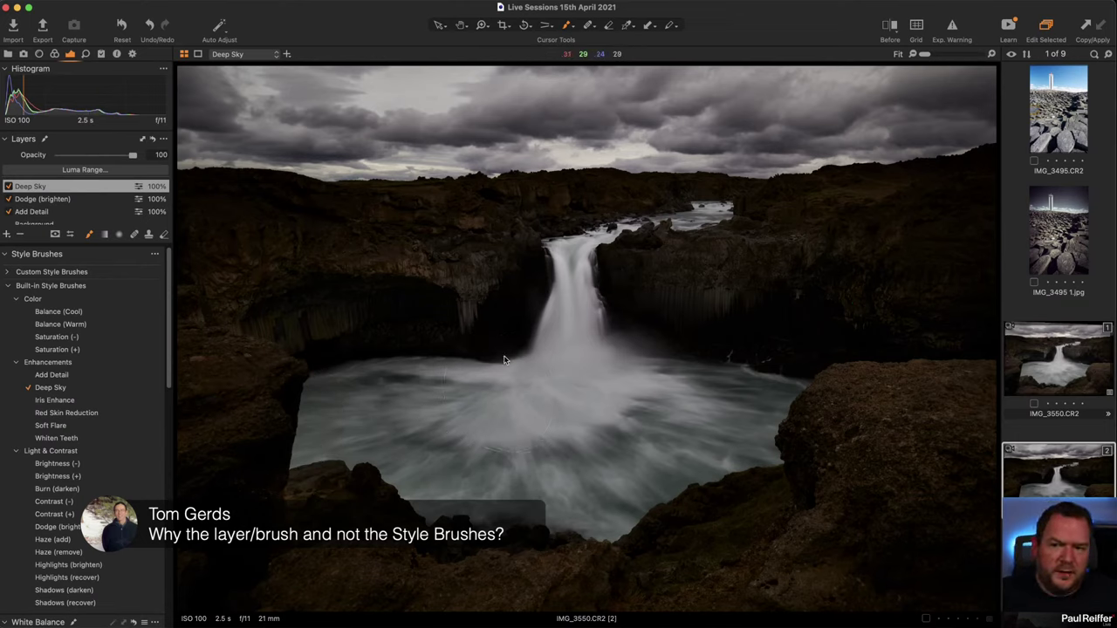
pyautogui.scroll(-10, 118, 423)
pyautogui.scroll(-6, 118, 423)
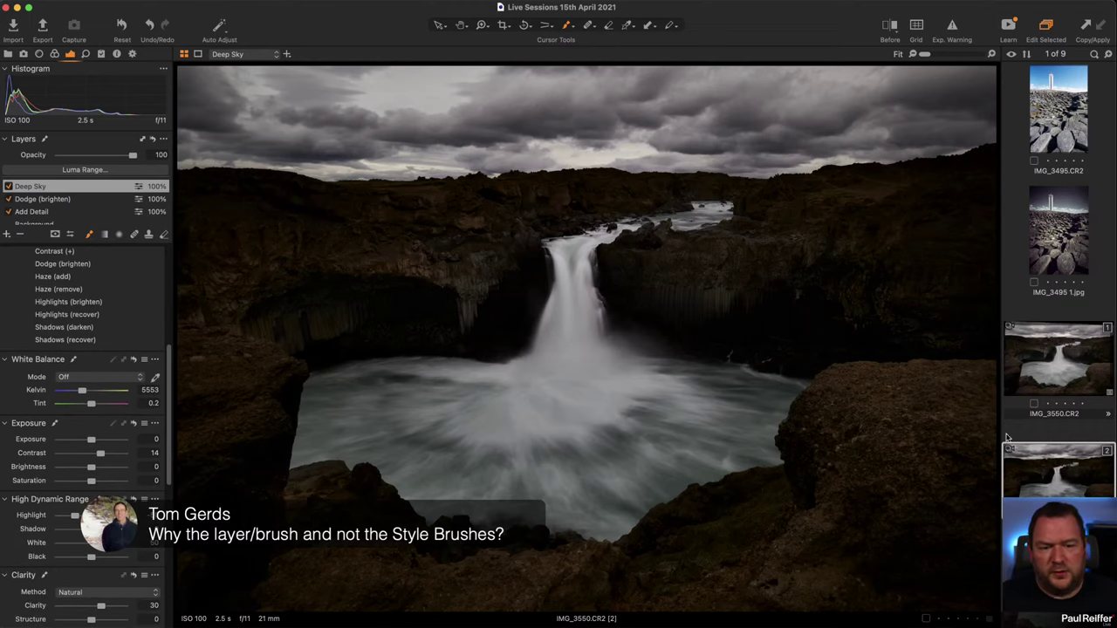
# - Adjust the brush size and hardness on the first IMG_3550.CR2 variant and paint Deep Sky over the sky, river, waterfall and pool
pyautogui.click(1060, 371)
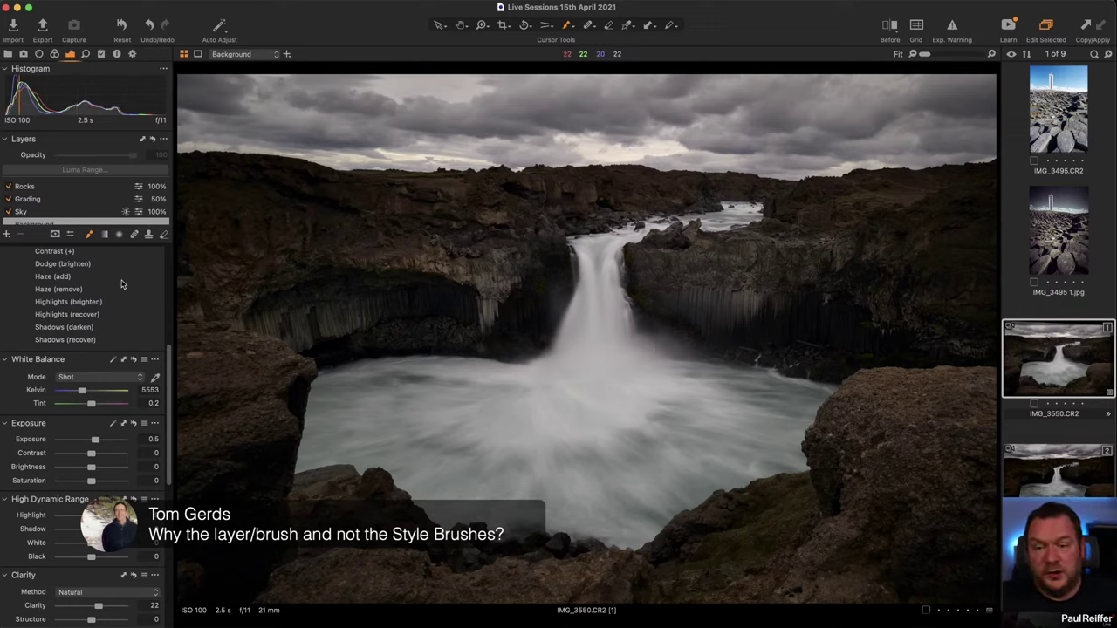
pyautogui.scroll(6, 74, 354)
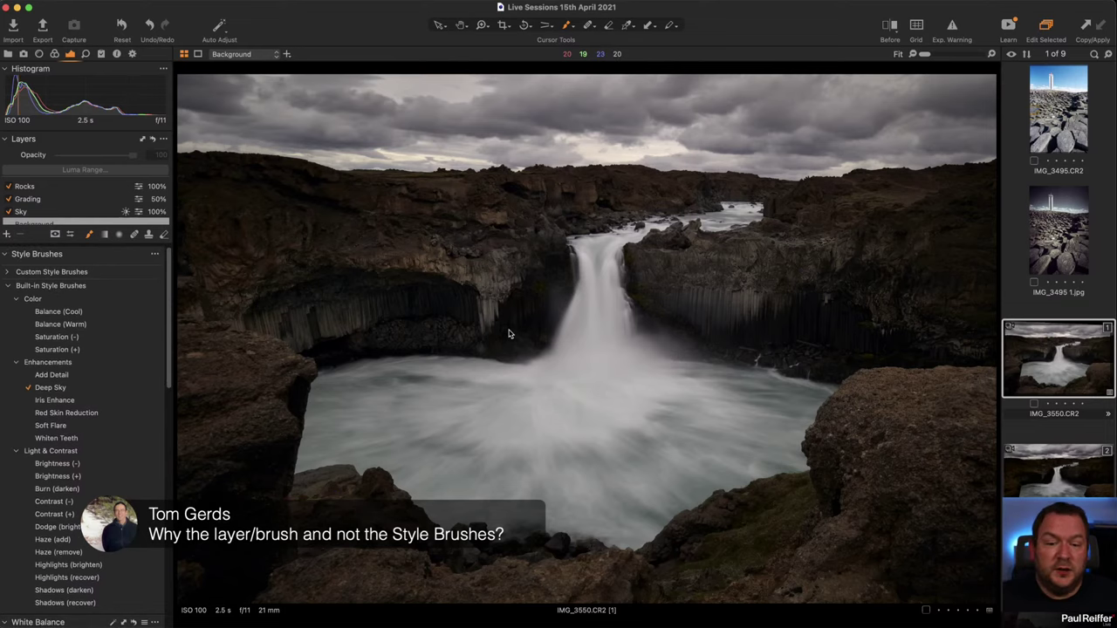
pyautogui.rightClick(570, 306)
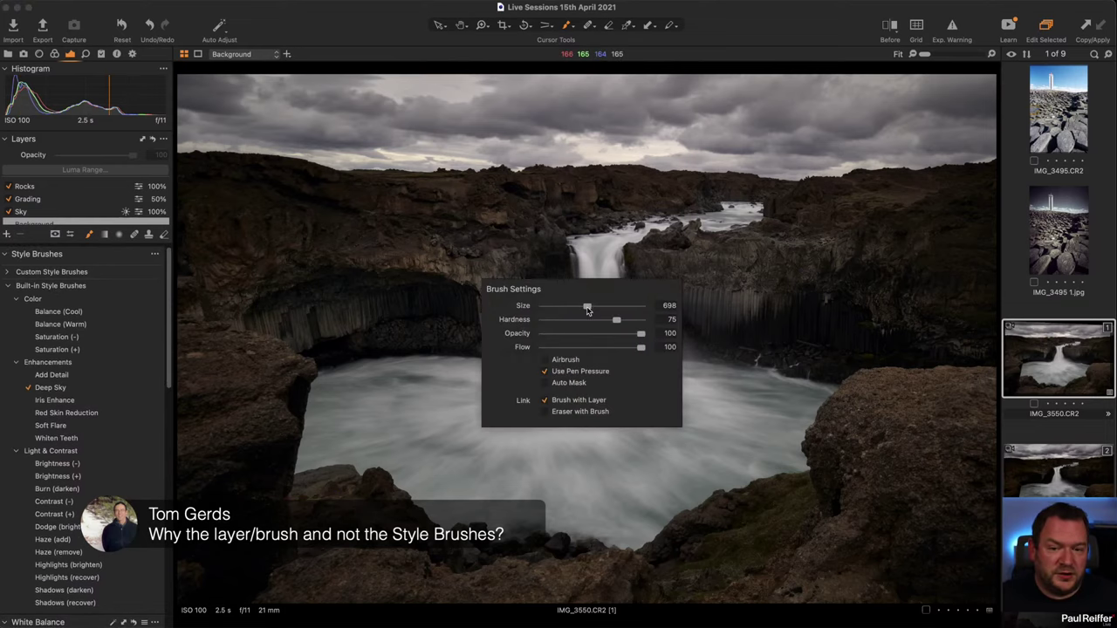
pyautogui.moveTo(617, 322)
pyautogui.mouseDown()
pyautogui.moveTo(543, 320)
pyautogui.moveTo(589, 305)
pyautogui.moveTo(574, 305)
pyautogui.mouseUp()
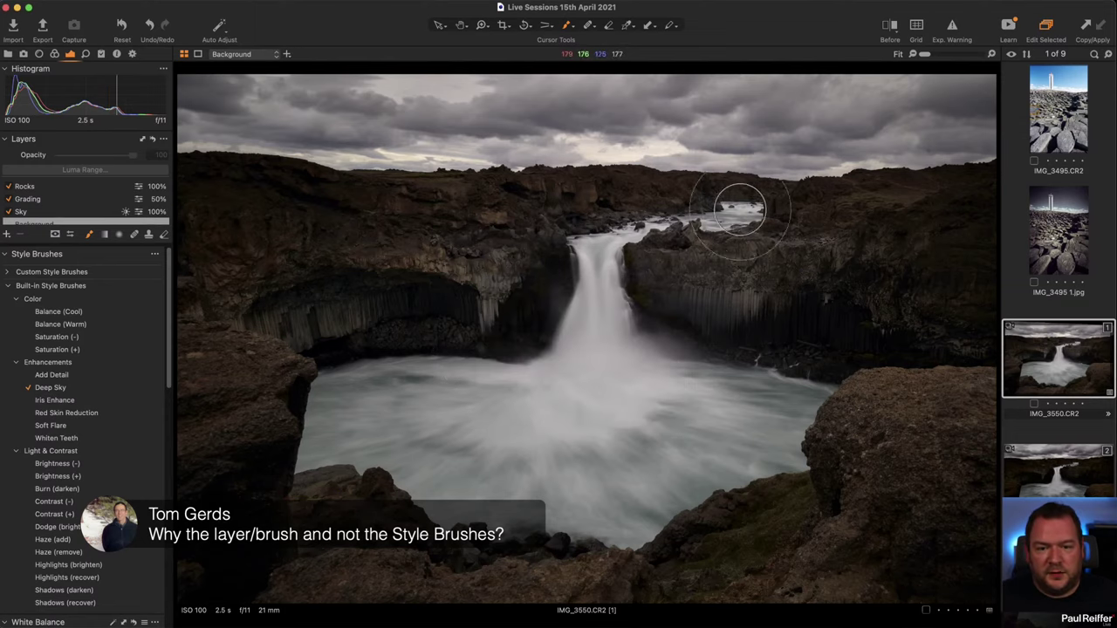
pyautogui.moveTo(742, 205); pyautogui.dragTo(590, 250)
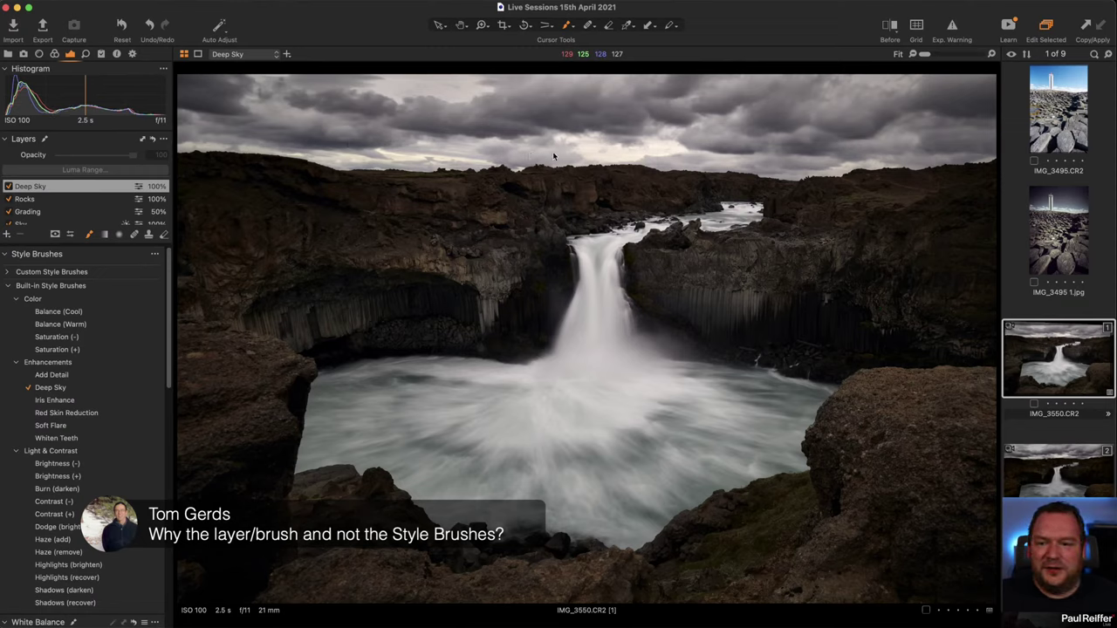
pyautogui.press('b')
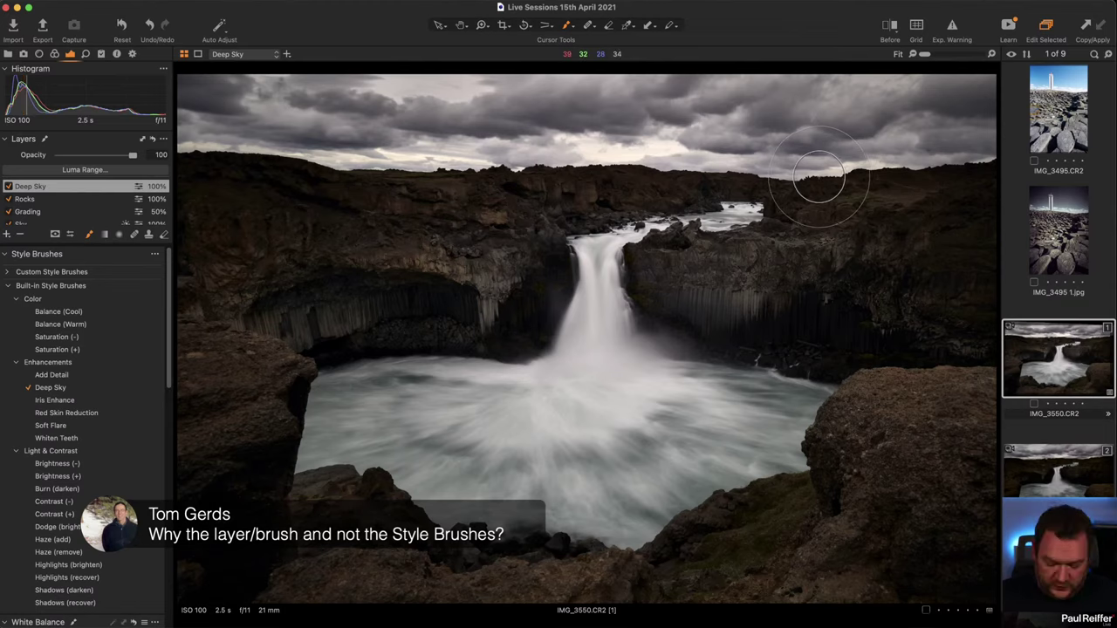
# - Restrict the Deep Sky mask to the brighter tones with a luma range reaching up to 255, checking the mask overlay
pyautogui.press('m')
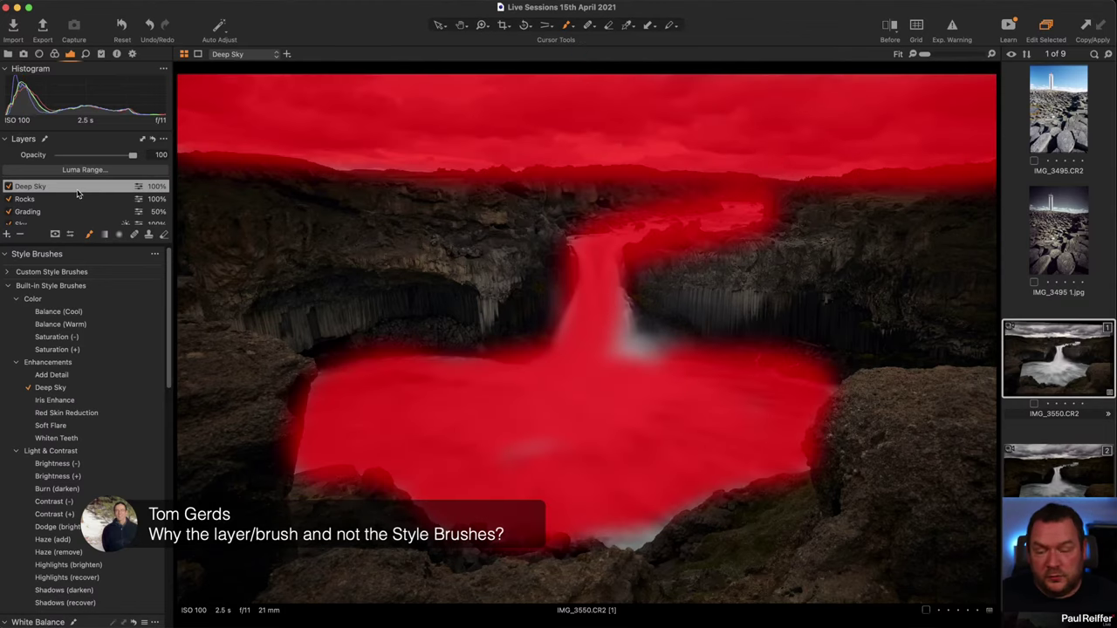
pyautogui.click(85, 170)
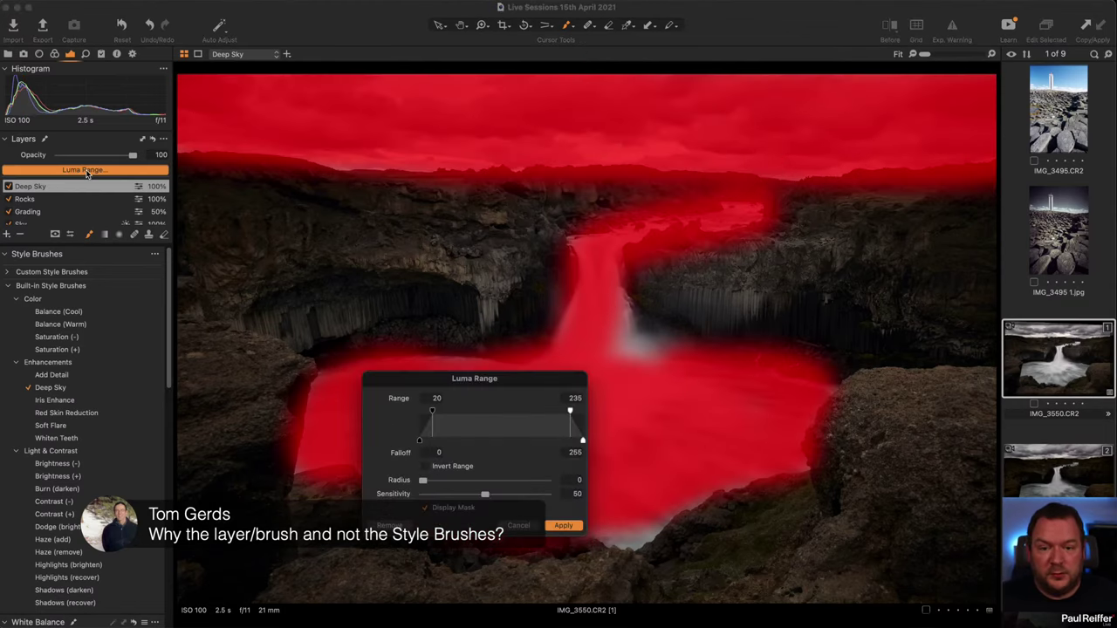
pyautogui.moveTo(433, 416); pyautogui.dragTo(454, 416)
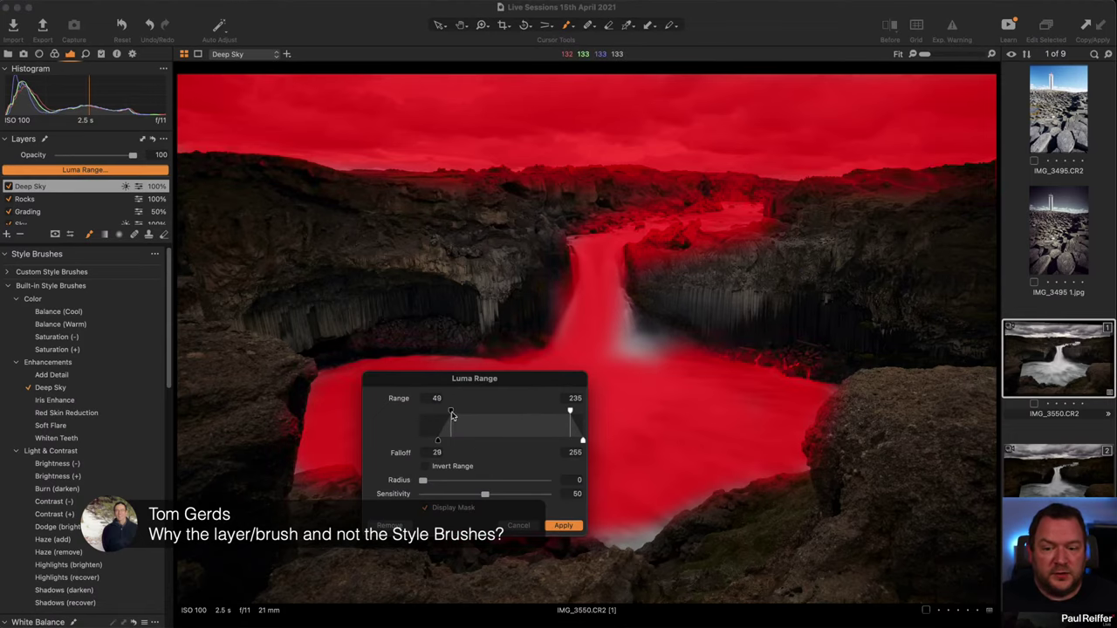
pyautogui.moveTo(569, 412); pyautogui.dragTo(592, 414)
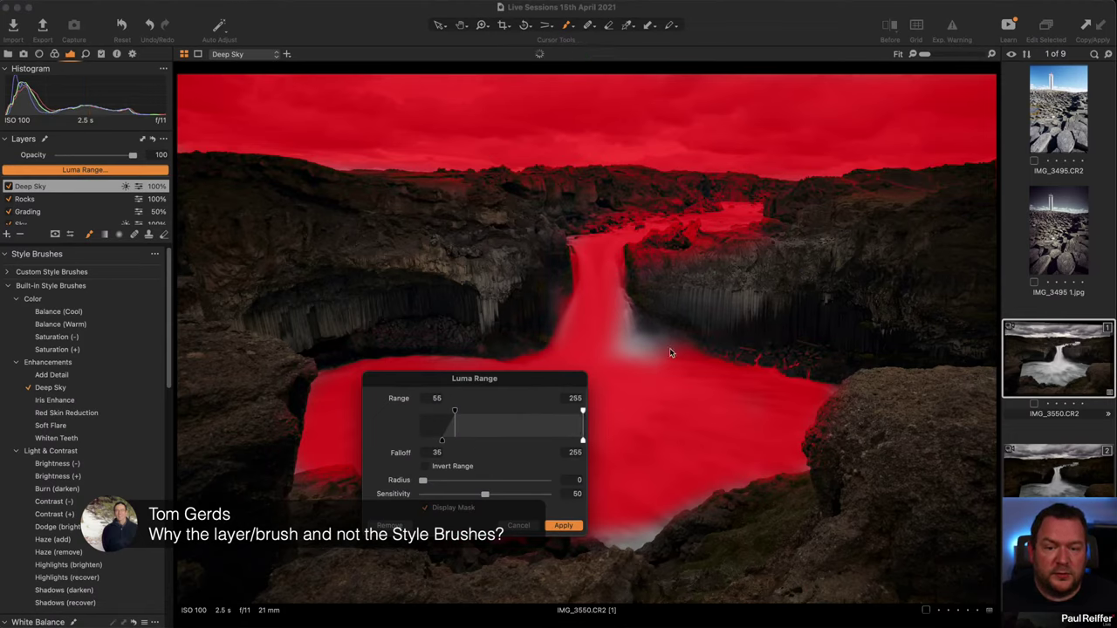
pyautogui.moveTo(442, 441); pyautogui.dragTo(467, 414)
pyautogui.click(560, 525)
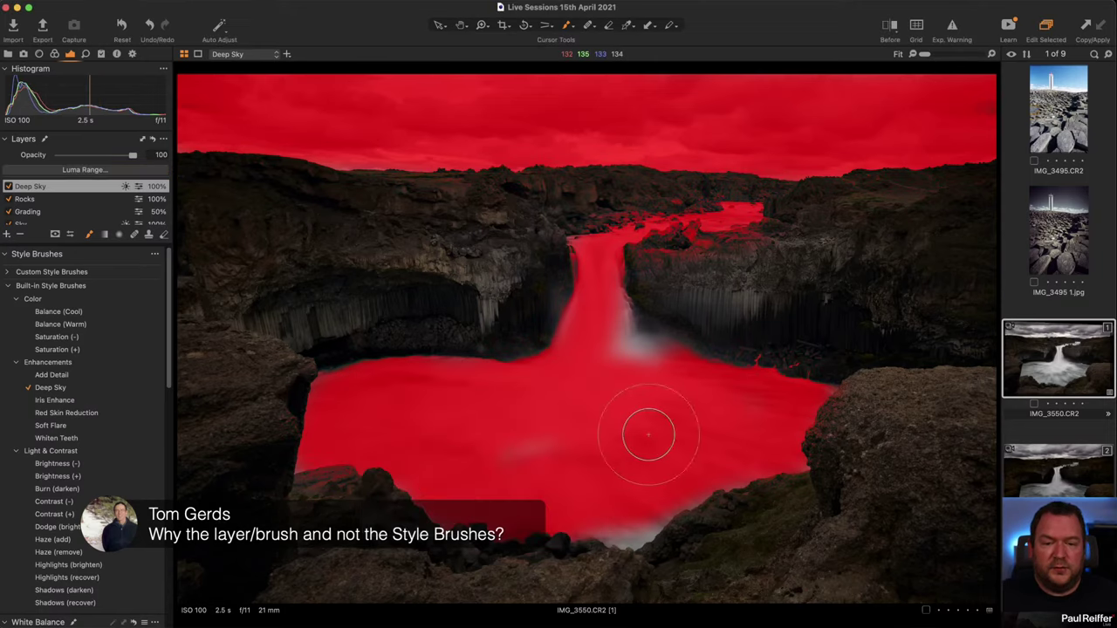
pyautogui.press('m')
# - Set the Deep Sky layer's opacity to 50 and collapse the style brush list
pyautogui.click(64, 184)
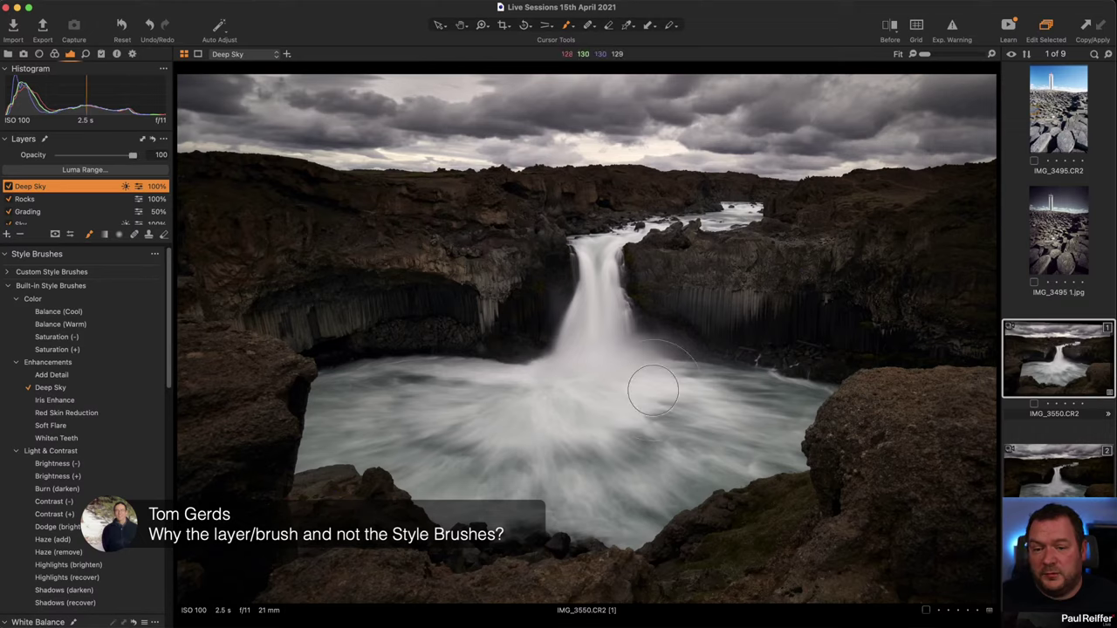
pyautogui.moveTo(133, 155); pyautogui.dragTo(97, 158)
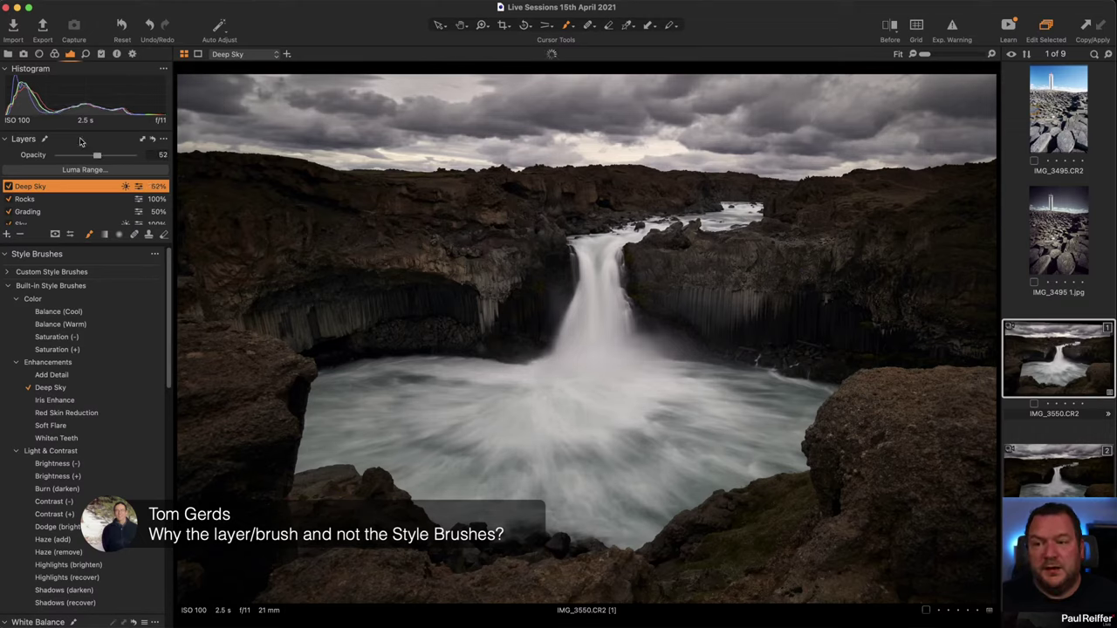
pyautogui.click(7, 285)
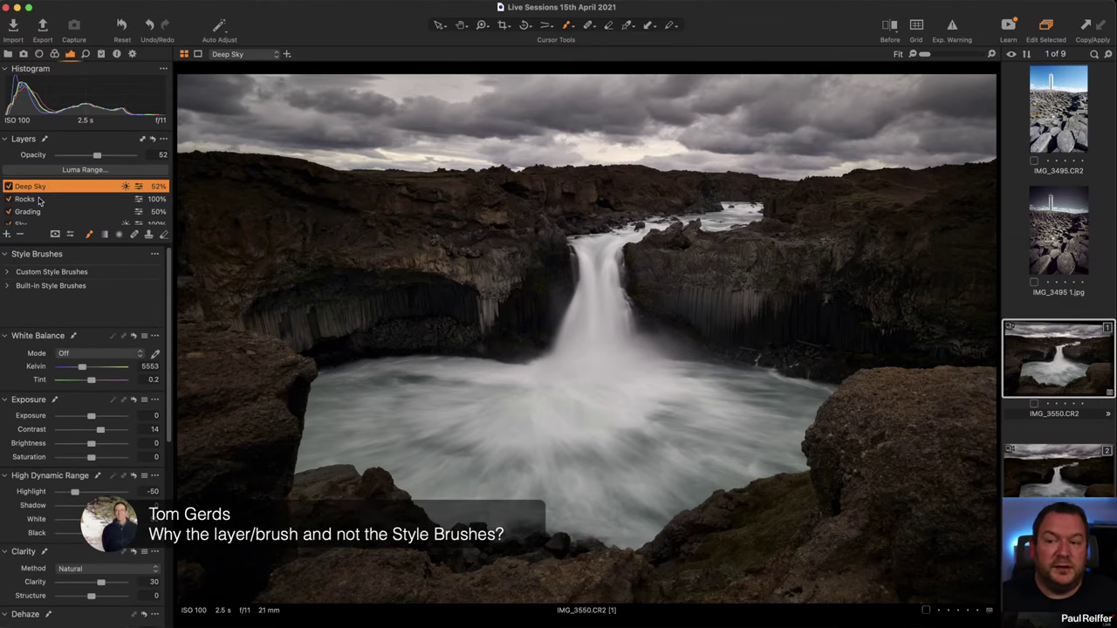
pyautogui.click(7, 254)
pyautogui.moveTo(96, 157); pyautogui.dragTo(94, 156)
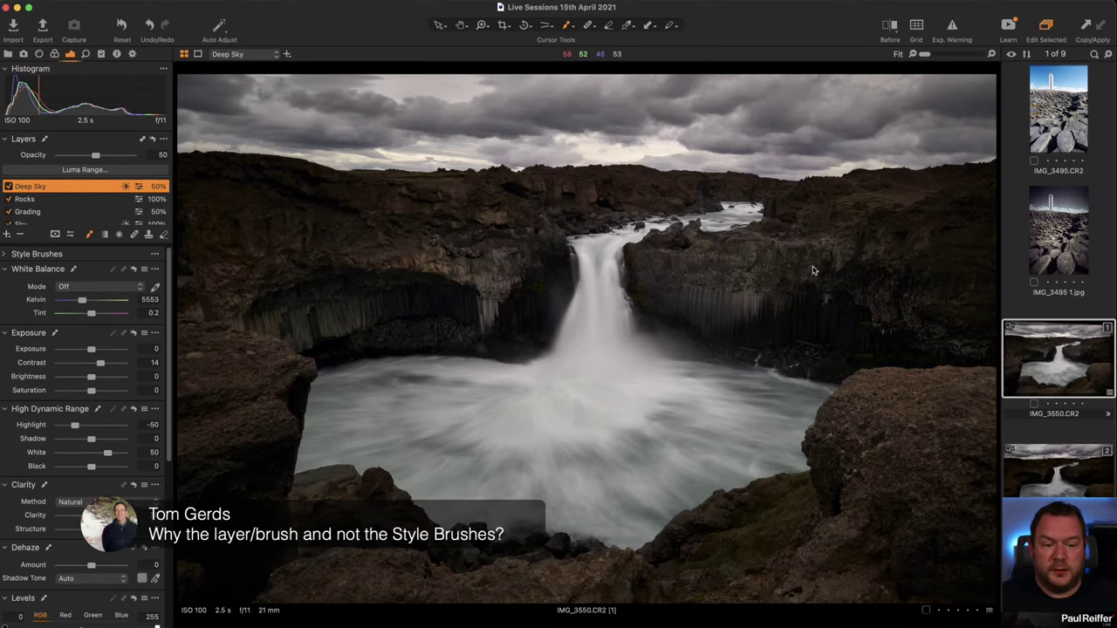
# - Compare the waterfall edit before and after in a split view, and against the reference version IMG_3550 1.jpg
pyautogui.press('y')
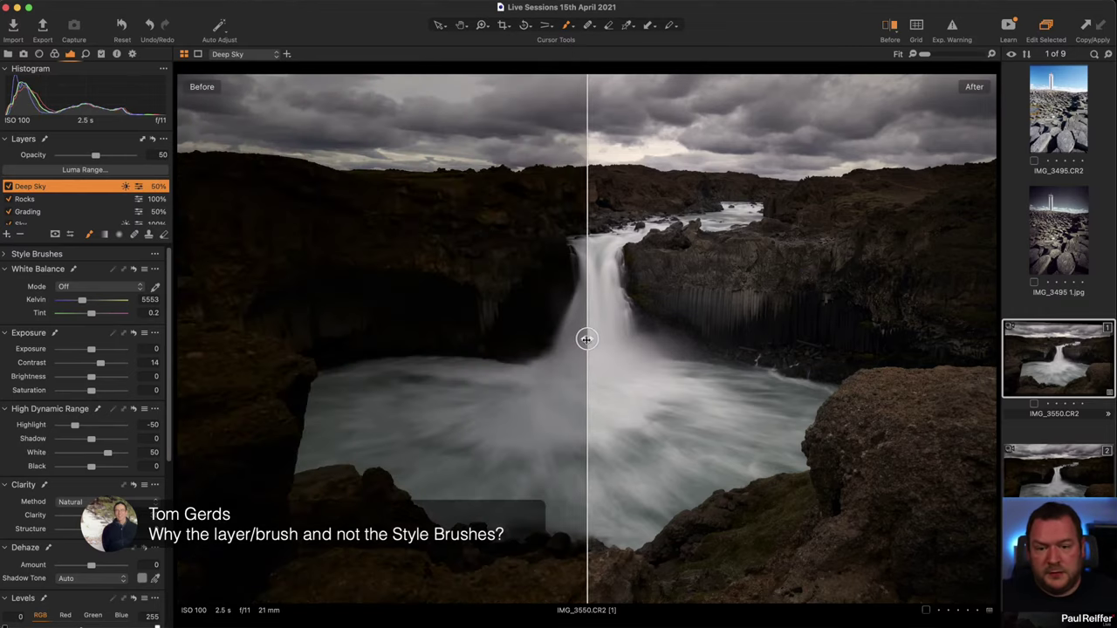
pyautogui.moveTo(587, 337); pyautogui.dragTo(1070, 370)
pyautogui.moveTo(993, 339); pyautogui.dragTo(180, 338)
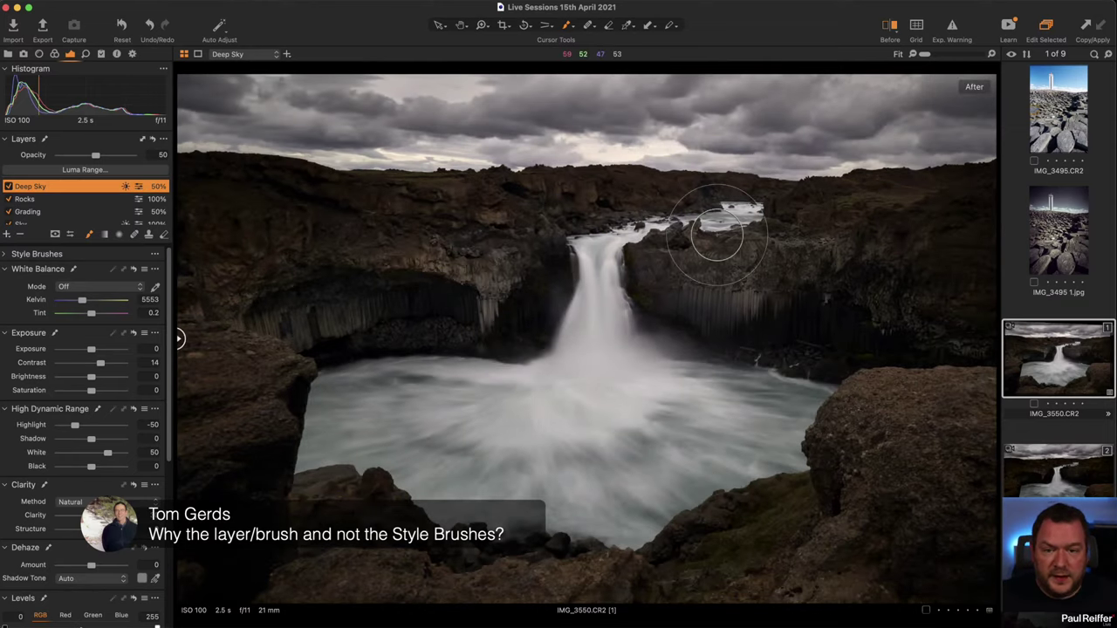
pyautogui.click(1059, 471)
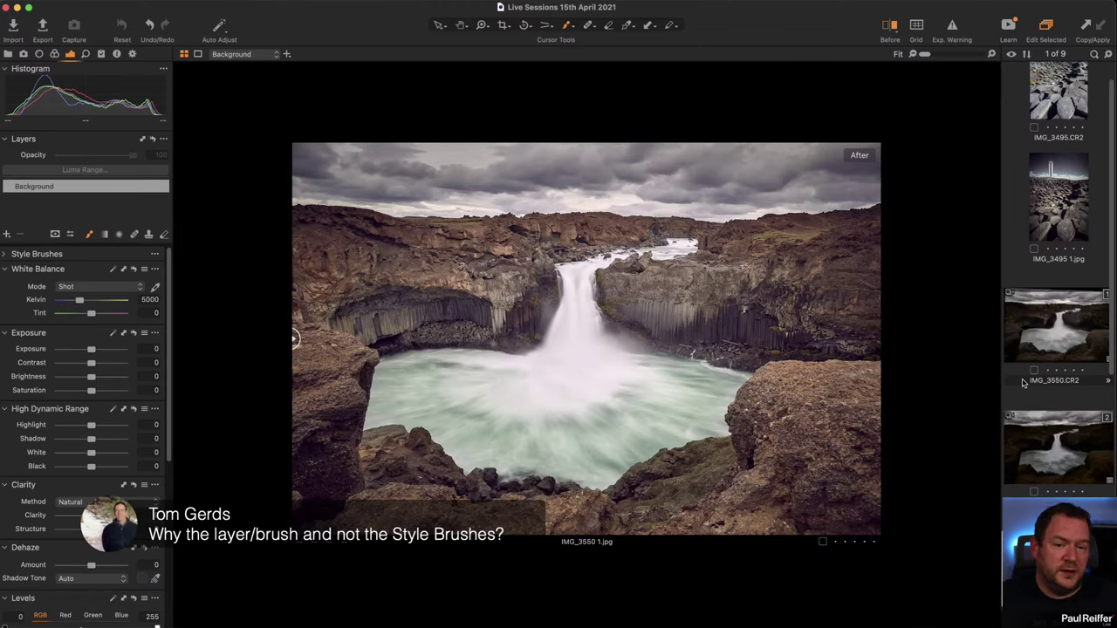
pyautogui.click(1052, 334)
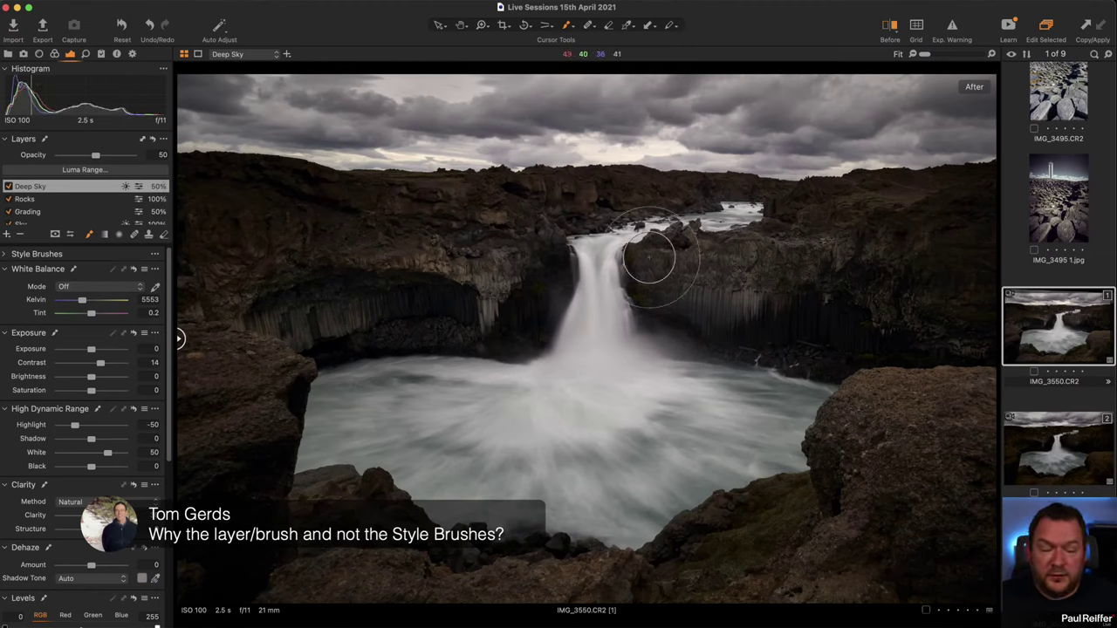
# - View the skyline image _4120033.ORF in the neighbouring collection, and return to the waterfall edit with its adjustment tools
pyautogui.click(7, 54)
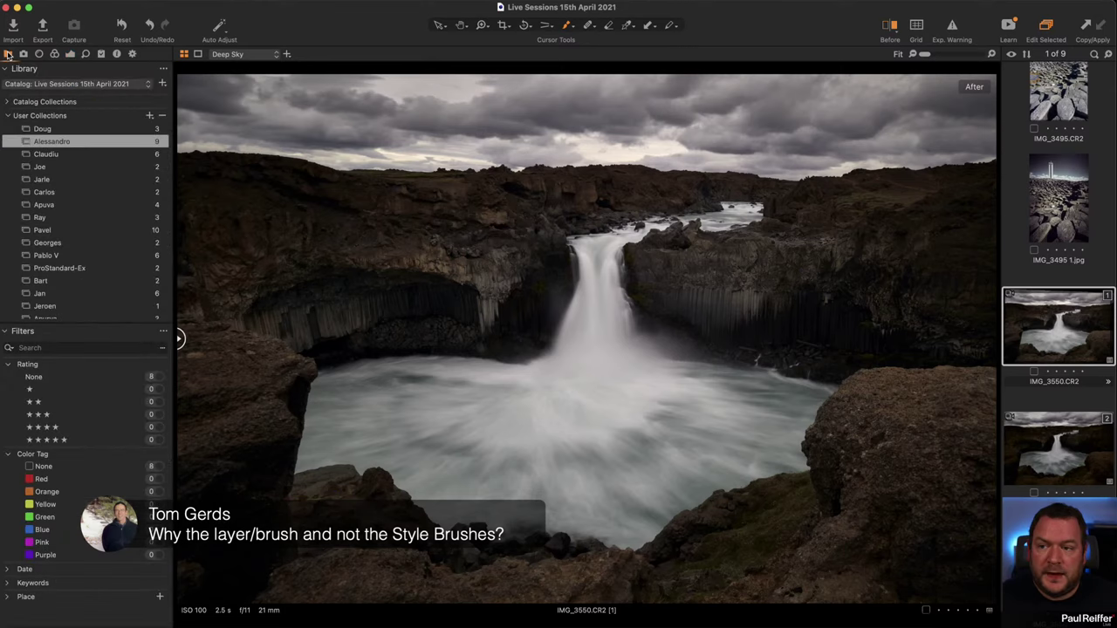
pyautogui.click(68, 155)
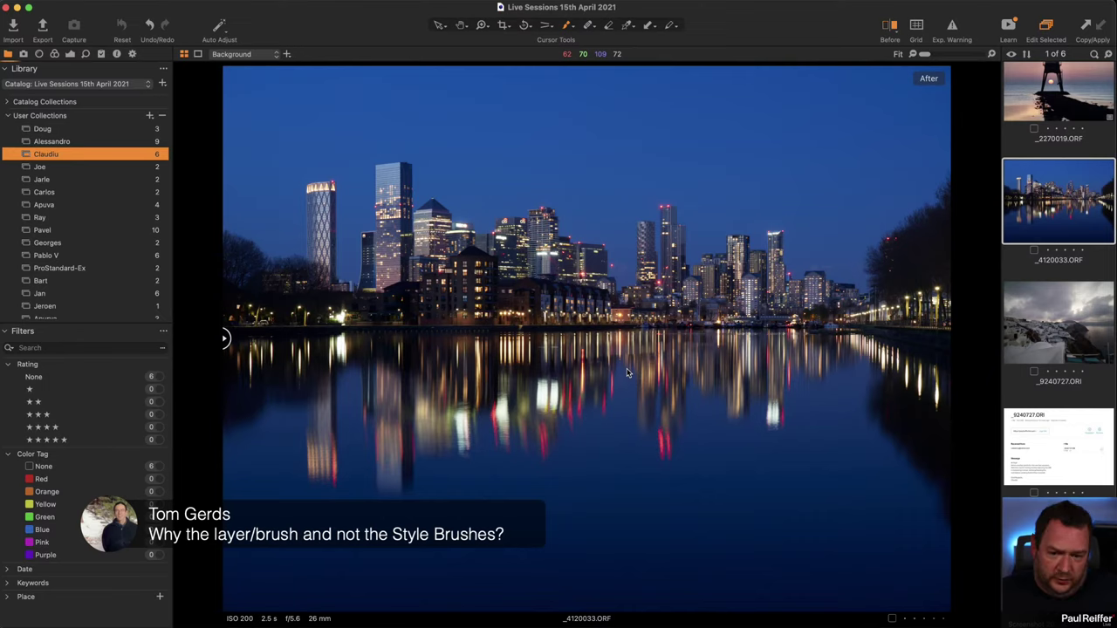
pyautogui.click(70, 54)
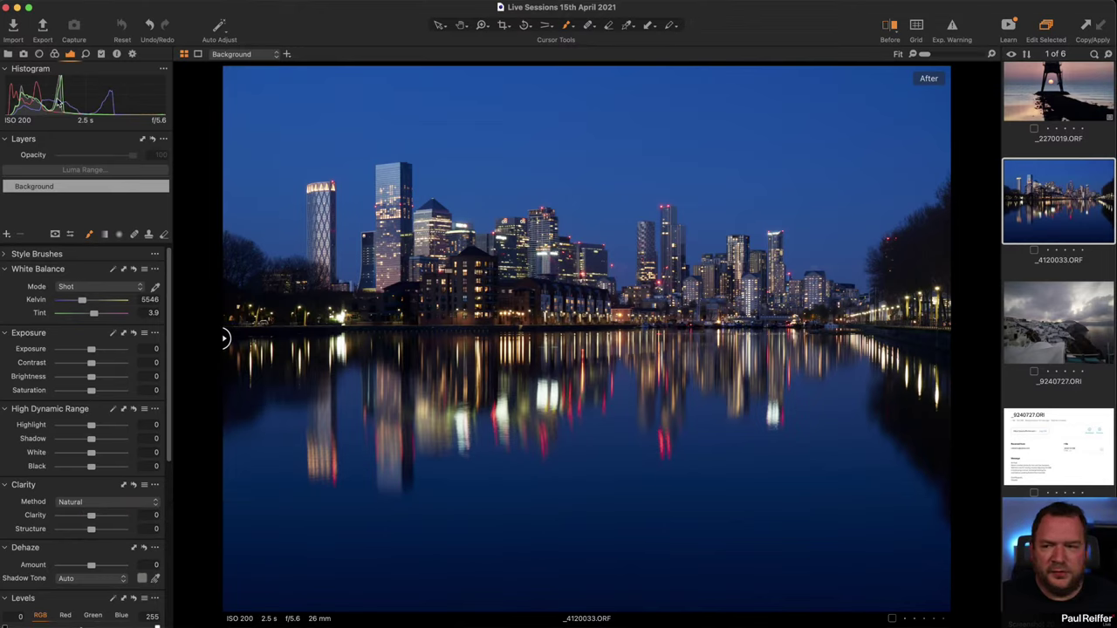
pyautogui.click(8, 54)
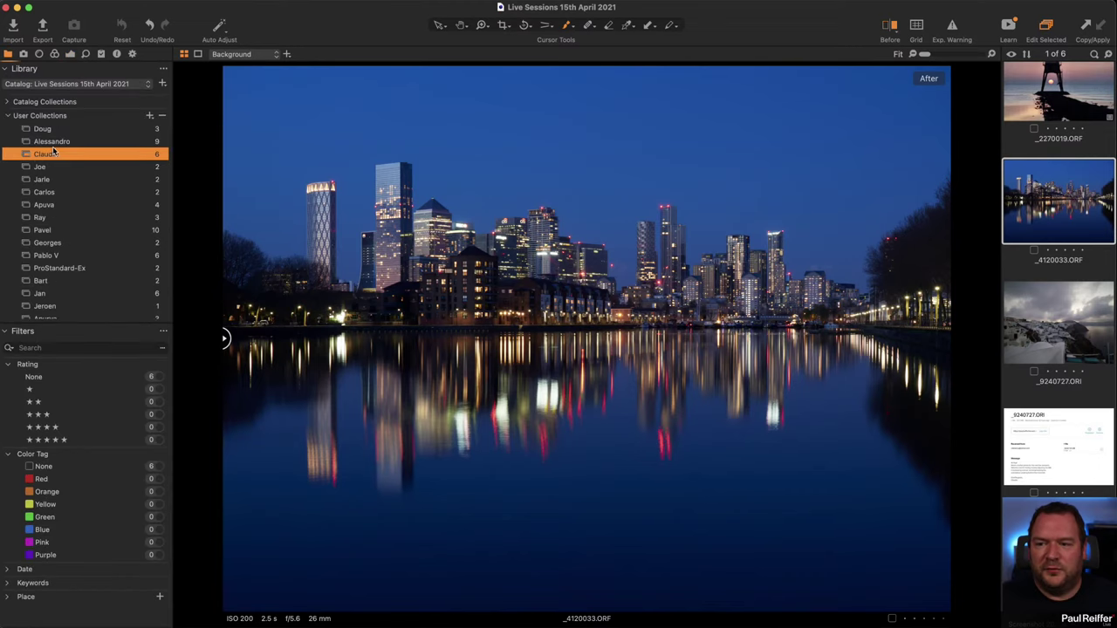
pyautogui.click(53, 141)
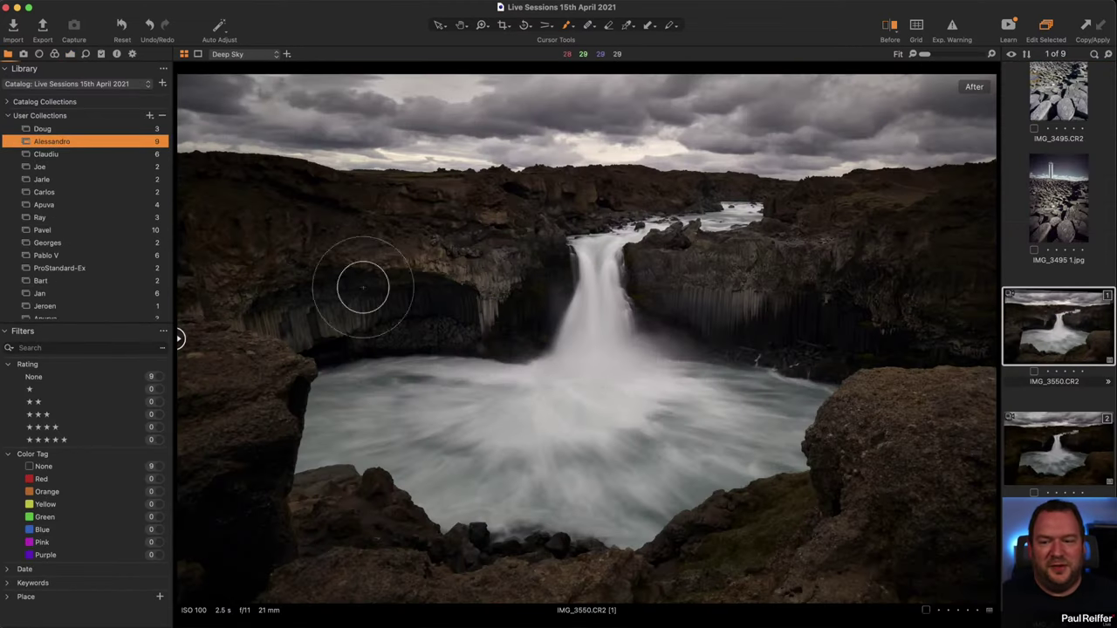
pyautogui.click(71, 54)
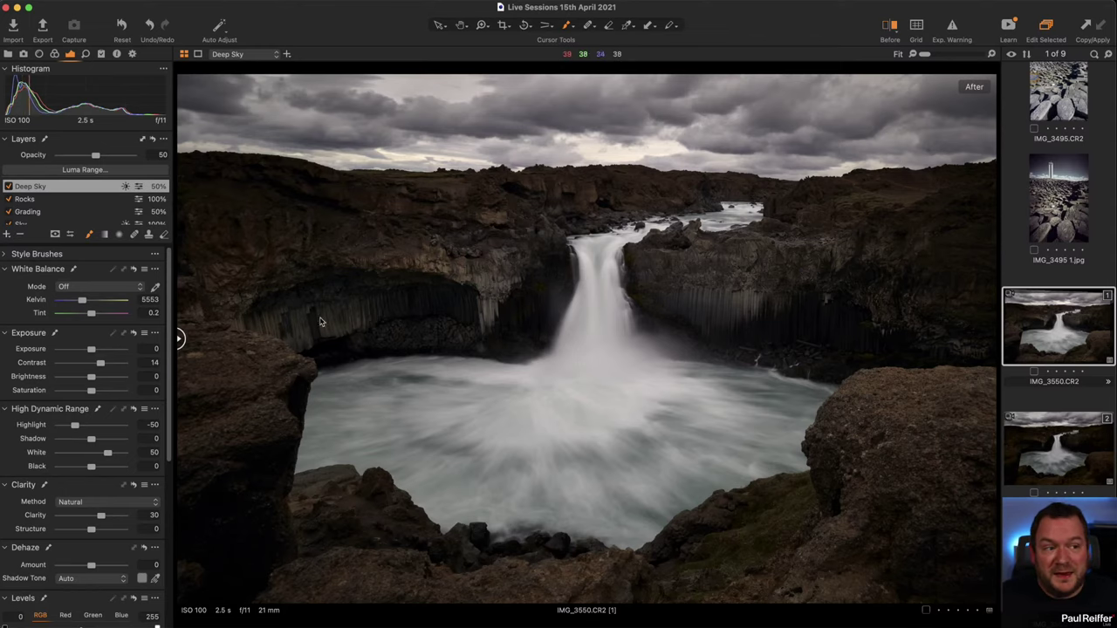
# - Open the Black Church Rock image from the first user collection and compare it before and after in a split view
pyautogui.click(9, 54)
pyautogui.click(44, 128)
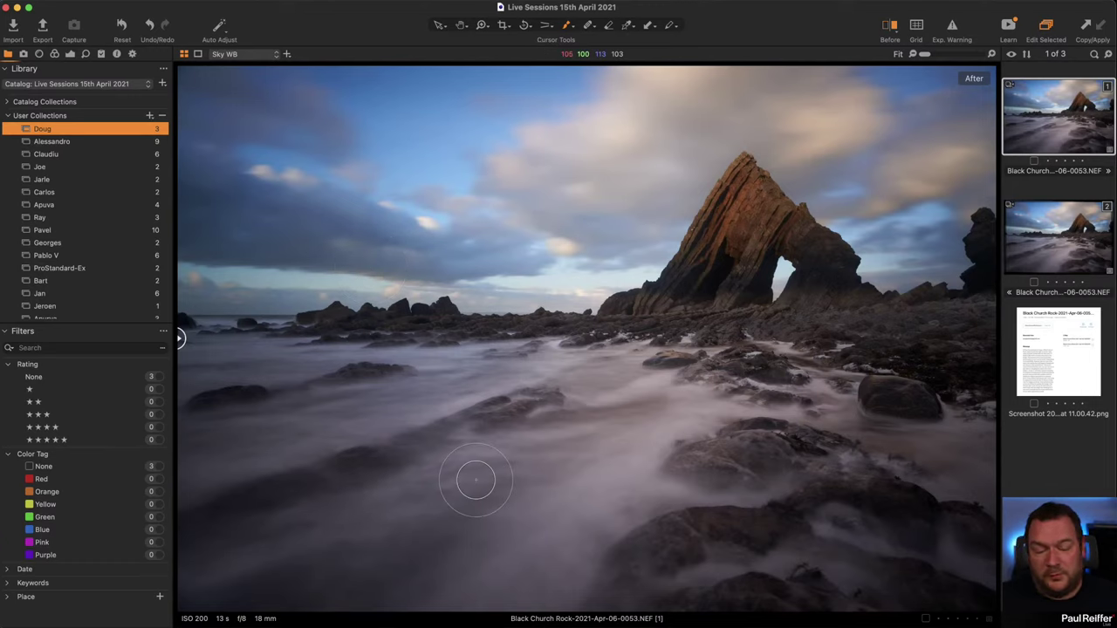
pyautogui.click(70, 54)
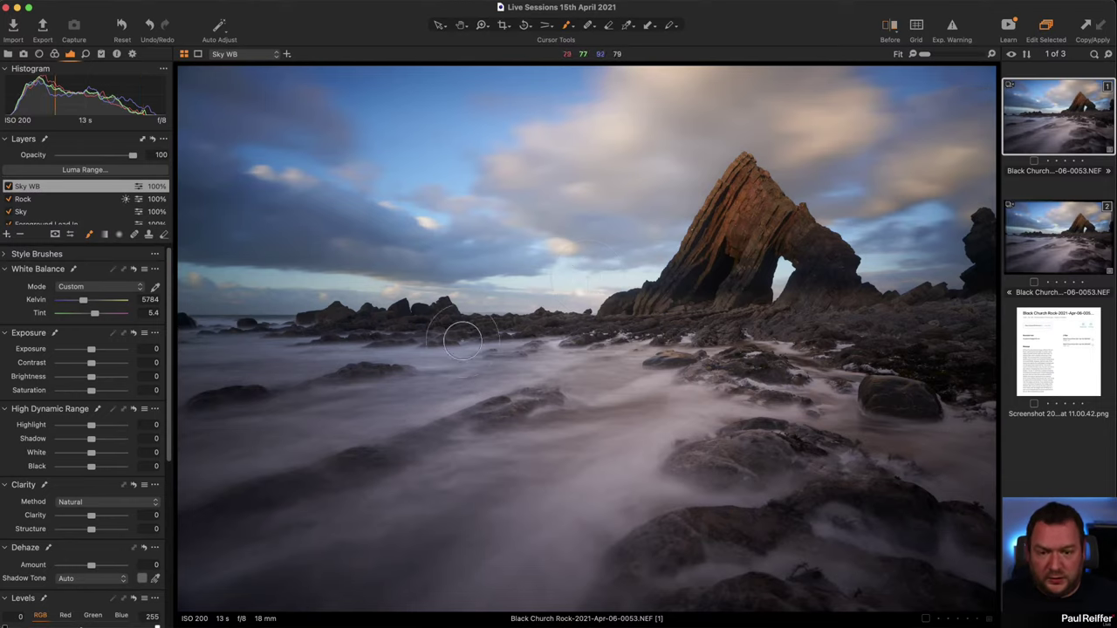
pyautogui.press('y')
pyautogui.moveTo(583, 337); pyautogui.dragTo(233, 366)
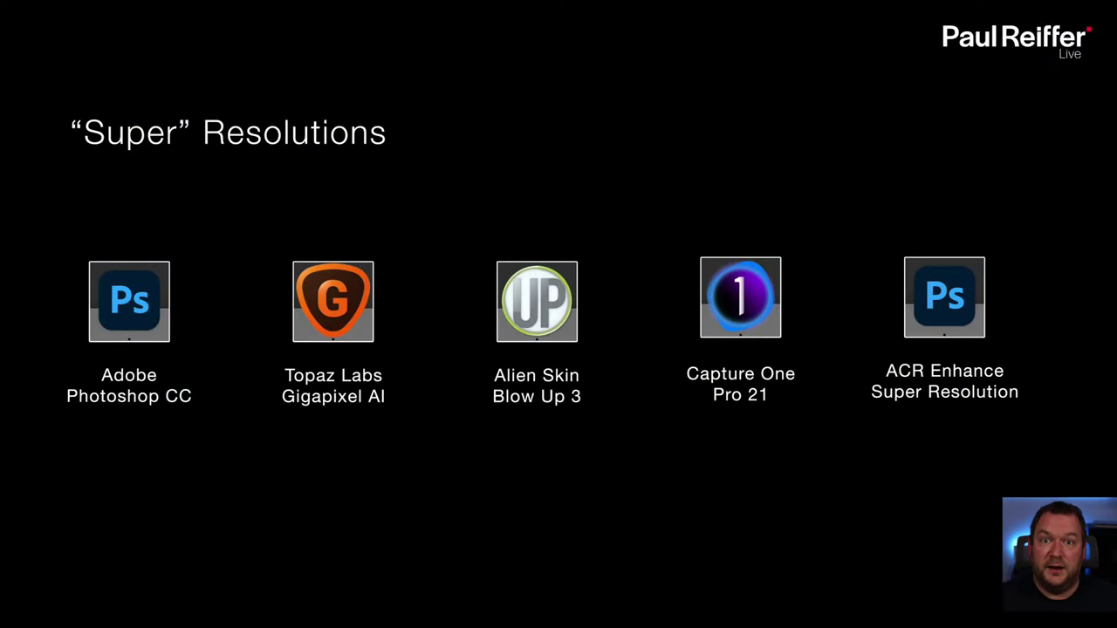
pyautogui.press('Right')
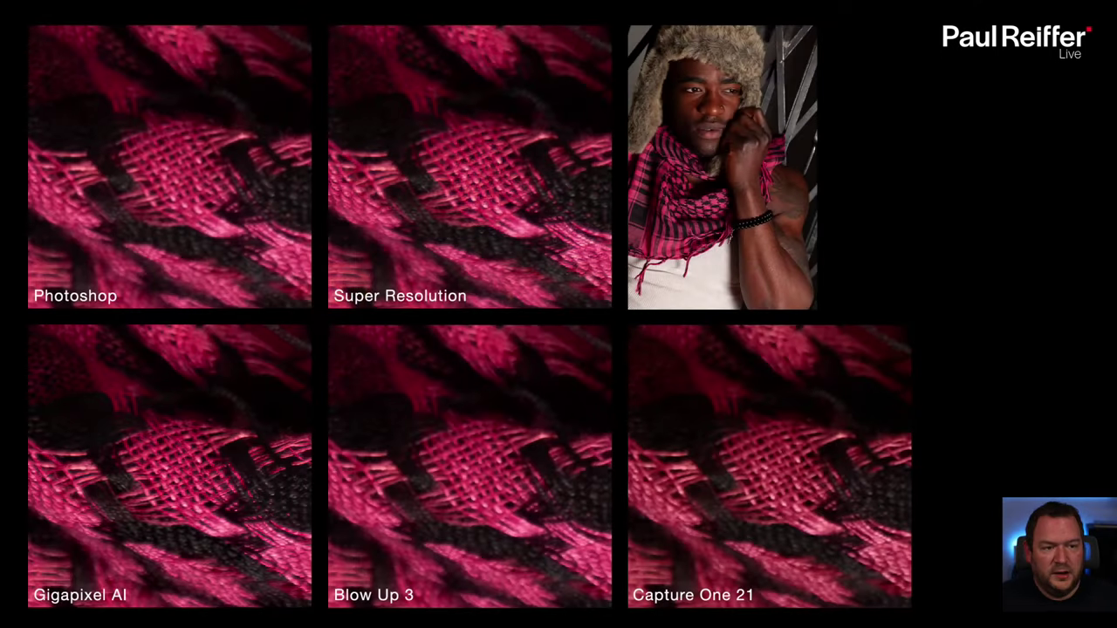